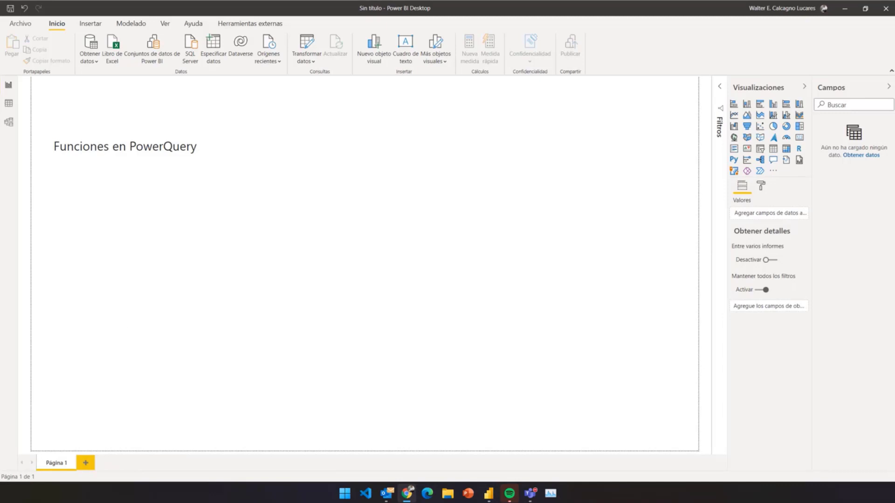
# Switch to Chrome and restore its window to a smaller size over the Power BI report.
pyautogui.click(407, 493)
pyautogui.moveTo(329, 104); pyautogui.dragTo(472, 5)
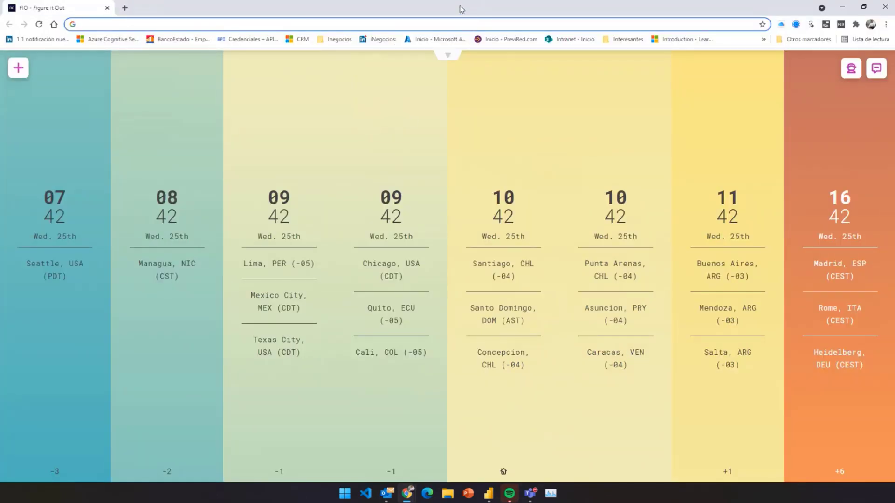
pyautogui.doubleClick(459, 8)
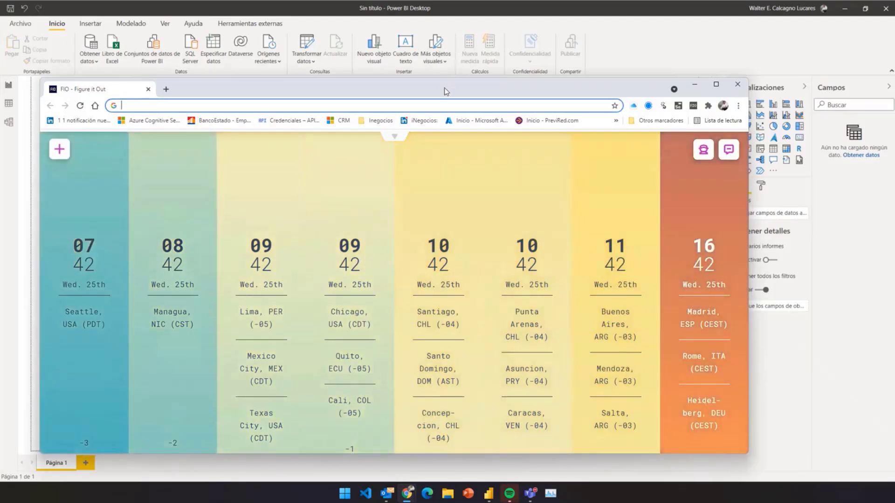
pyautogui.moveTo(445, 88); pyautogui.dragTo(464, 87)
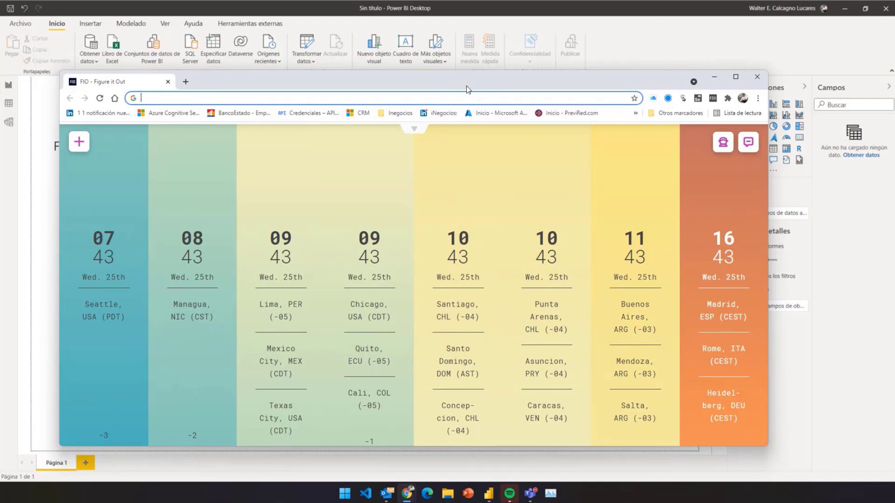
pyautogui.write('www.f')
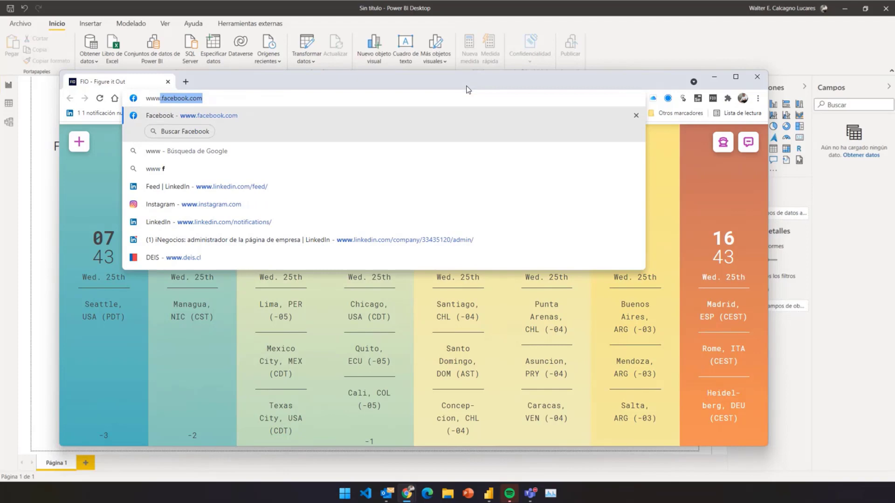
pyautogui.write('sismologia.cl')
pyautogui.press('Return')
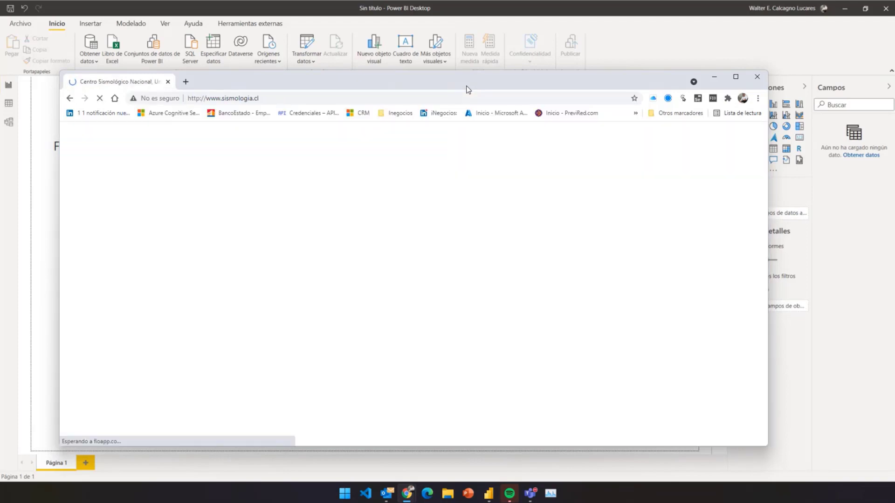
pyautogui.scroll(-1, 496, 293)
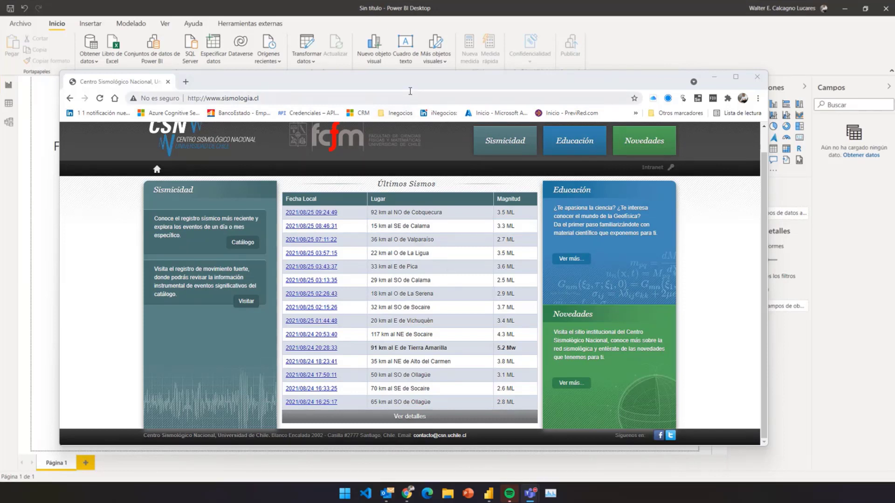
pyautogui.moveTo(413, 80); pyautogui.dragTo(413, 76)
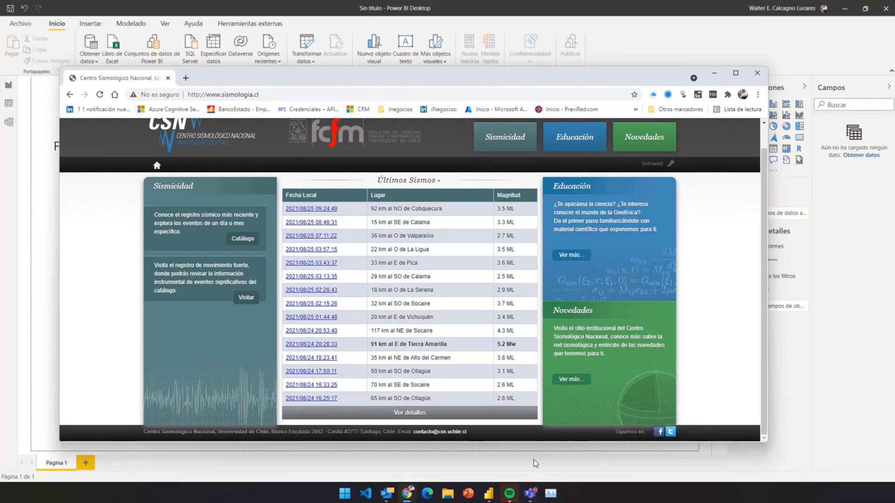
pyautogui.moveTo(524, 442); pyautogui.dragTo(524, 481)
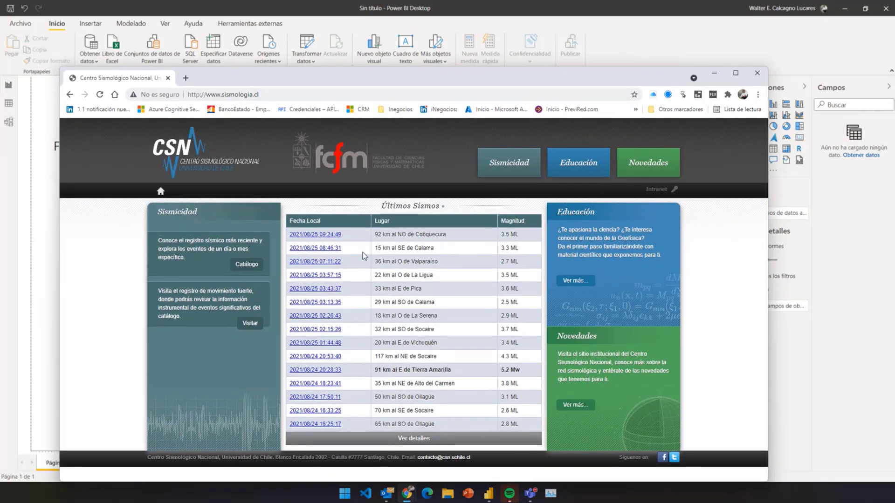
# Open the detailed list of the latest earthquakes and look through its table.
pyautogui.click(425, 438)
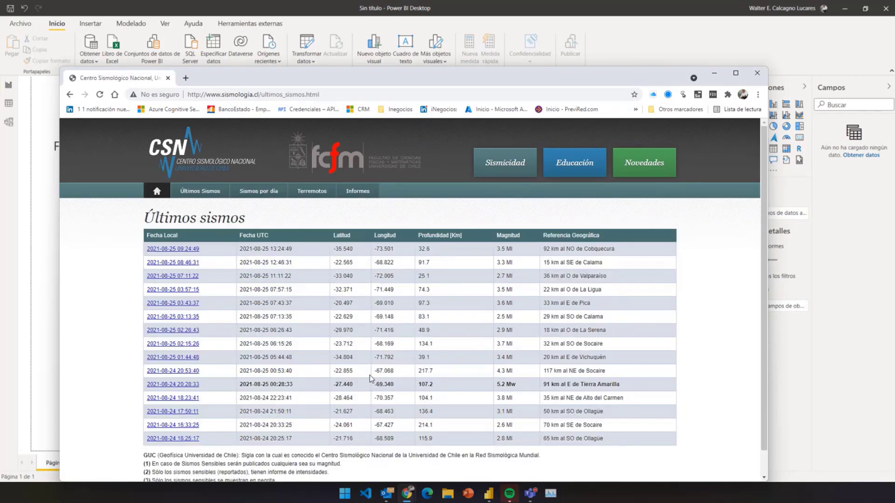
pyautogui.scroll(-1, 401, 419)
pyautogui.scroll(1, 303, 326)
# Go to the Sismos por día page and query the earthquakes for 18-08-2021.
pyautogui.click(266, 192)
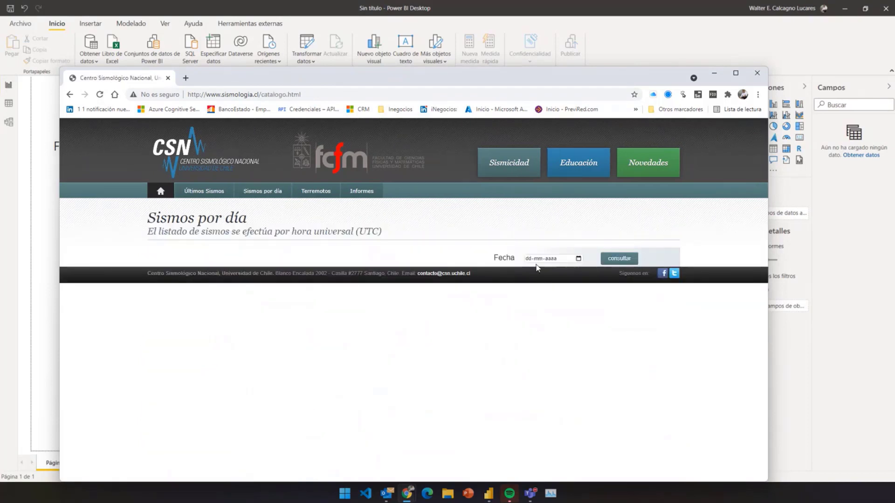
pyautogui.click(579, 258)
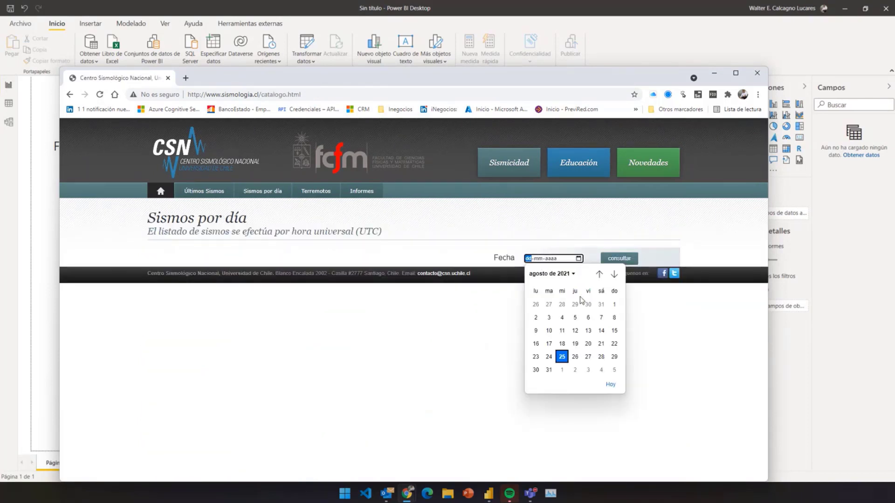
pyautogui.click(562, 343)
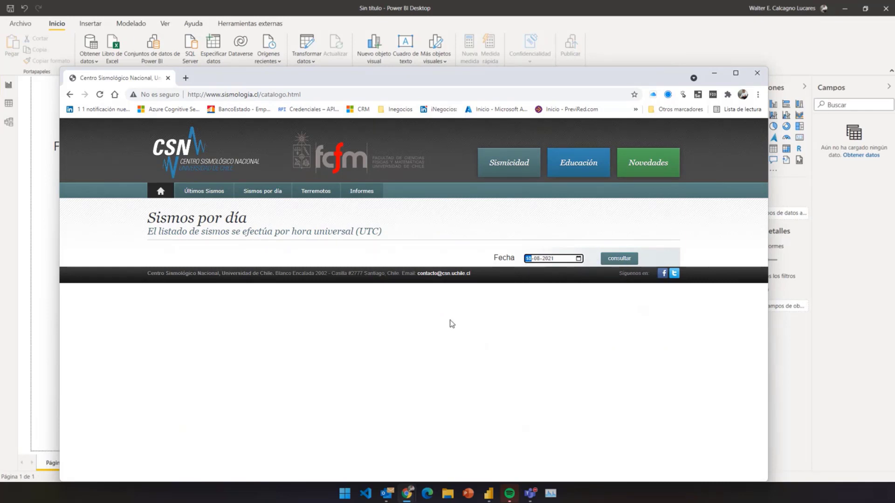
pyautogui.click(613, 264)
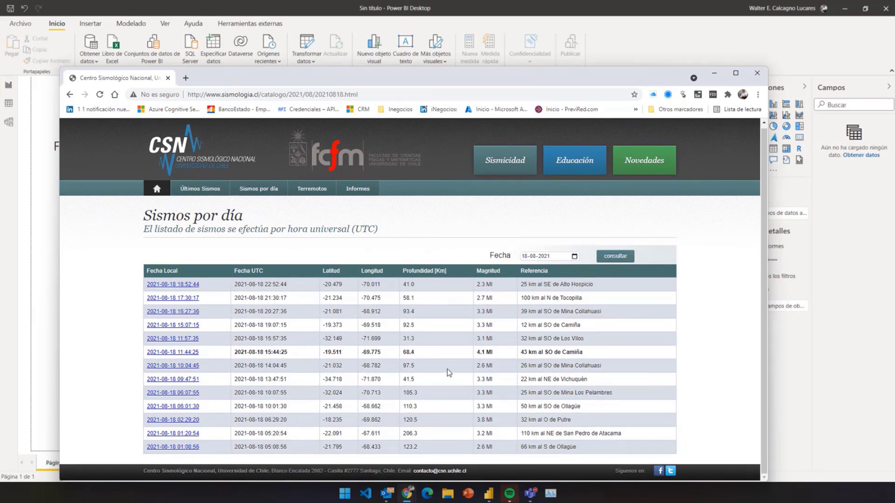
# Query the daily earthquakes for 16-08-2021 and select the address of the resulting page.
pyautogui.click(575, 256)
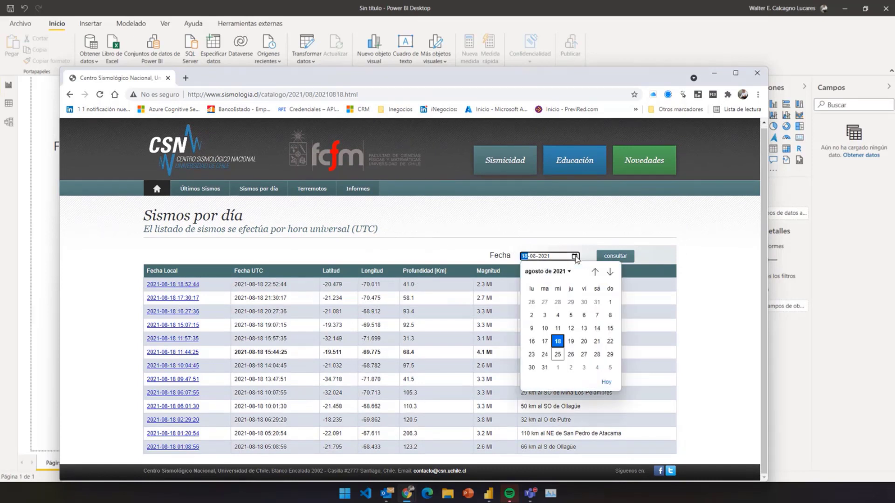
pyautogui.click(532, 342)
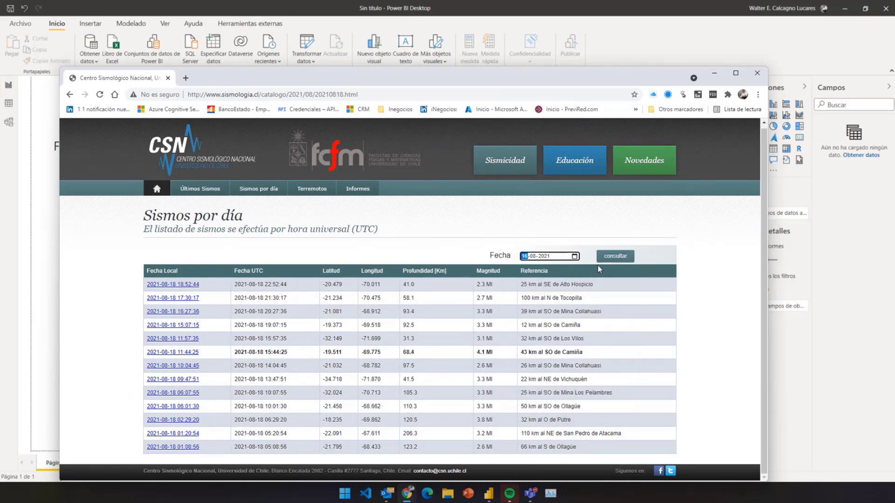
pyautogui.click(614, 256)
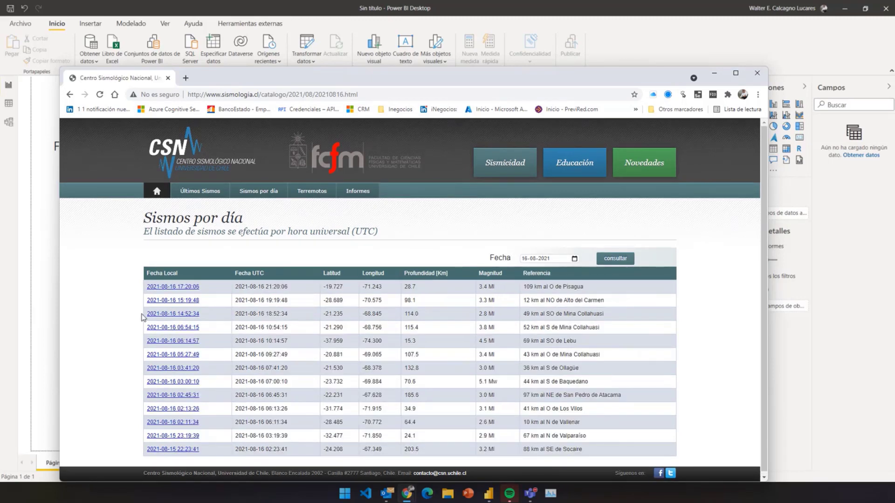
pyautogui.scroll(-1, 216, 438)
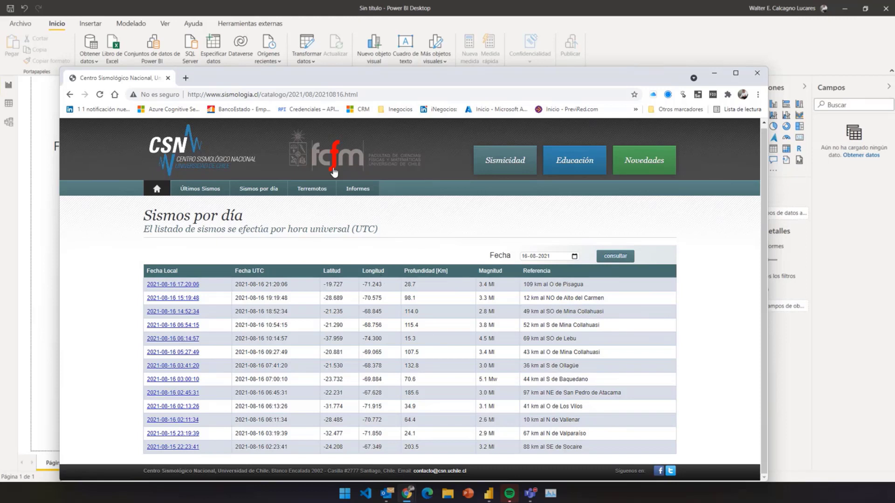
pyautogui.click(387, 89)
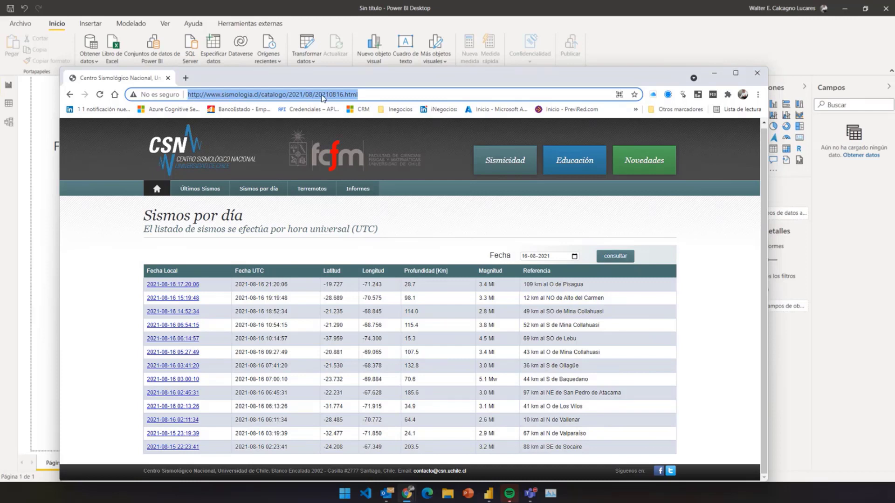
# Open the sismologia.cl home page in a new browser tab and inspect its address.
pyautogui.click(187, 78)
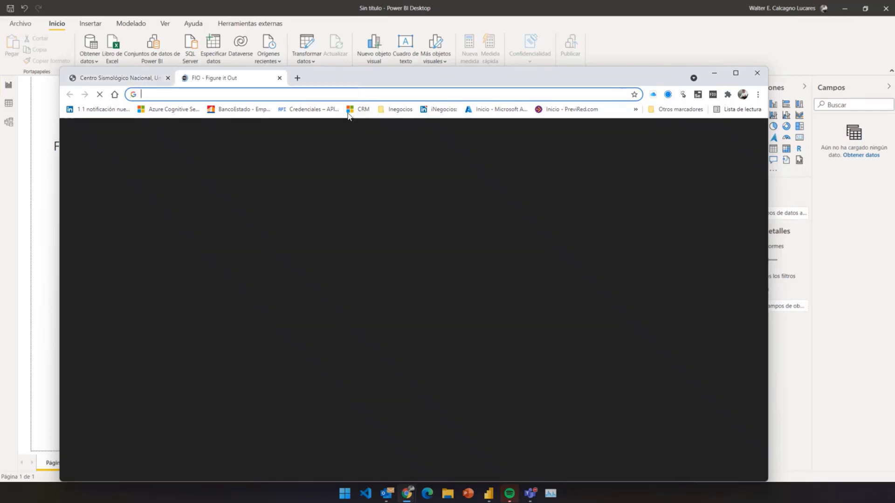
pyautogui.write('sism')
pyautogui.click(348, 114)
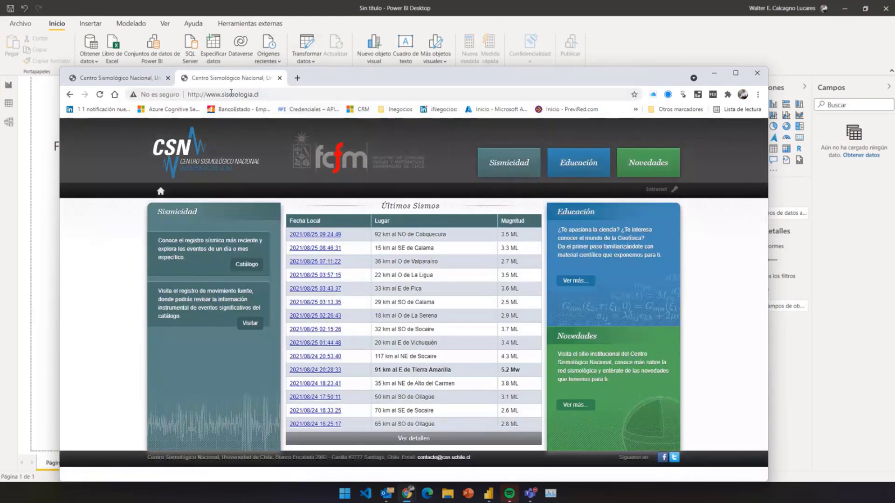
pyautogui.click(284, 94)
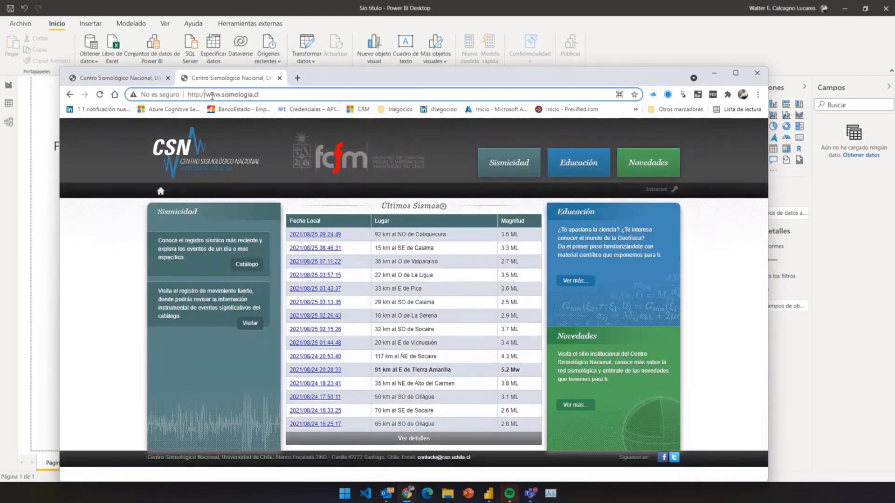
pyautogui.click(298, 94)
# Open the detailed latest earthquakes list and the Sismos por día page, highlighting each page's address to compare them.
pyautogui.click(481, 441)
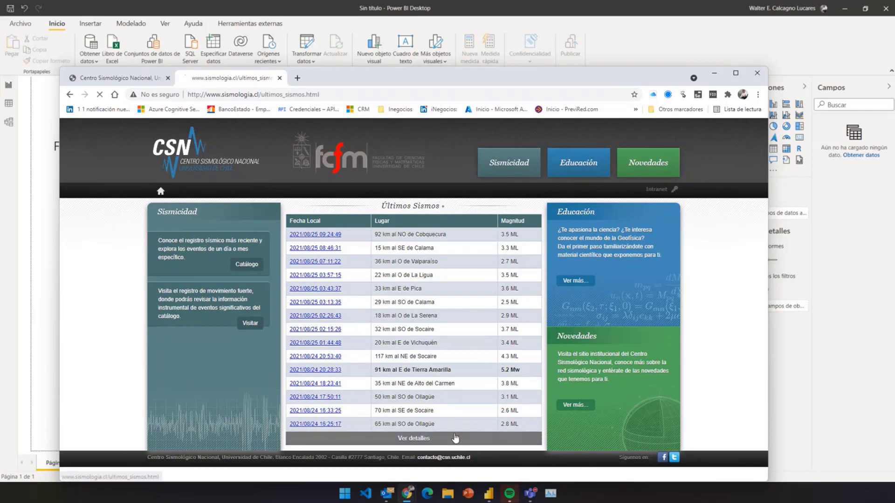
pyautogui.moveTo(222, 94); pyautogui.dragTo(320, 94)
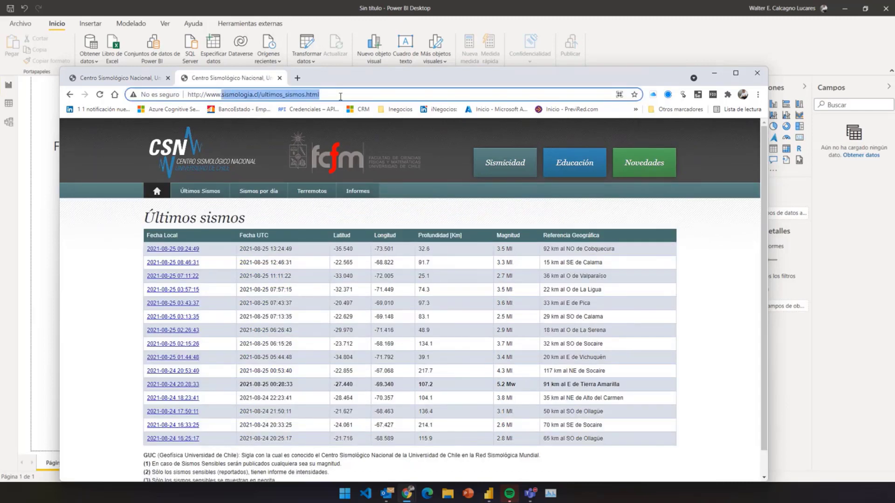
pyautogui.click(260, 192)
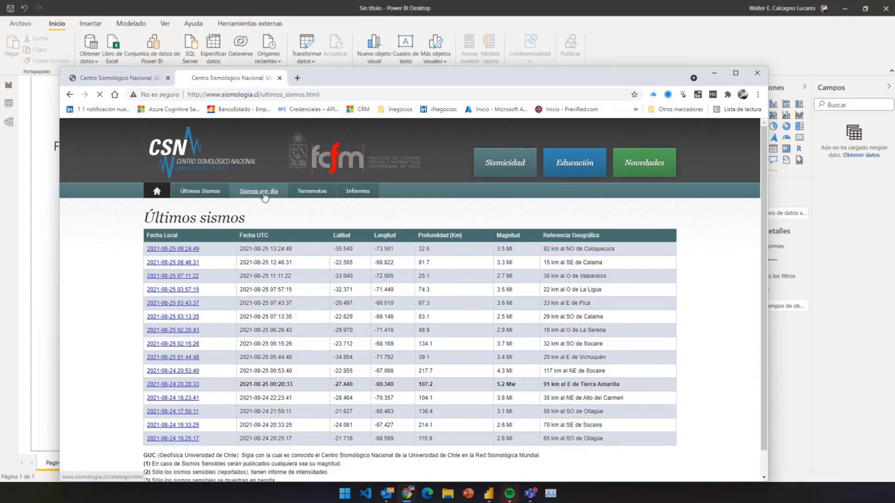
pyautogui.moveTo(203, 94); pyautogui.dragTo(301, 95)
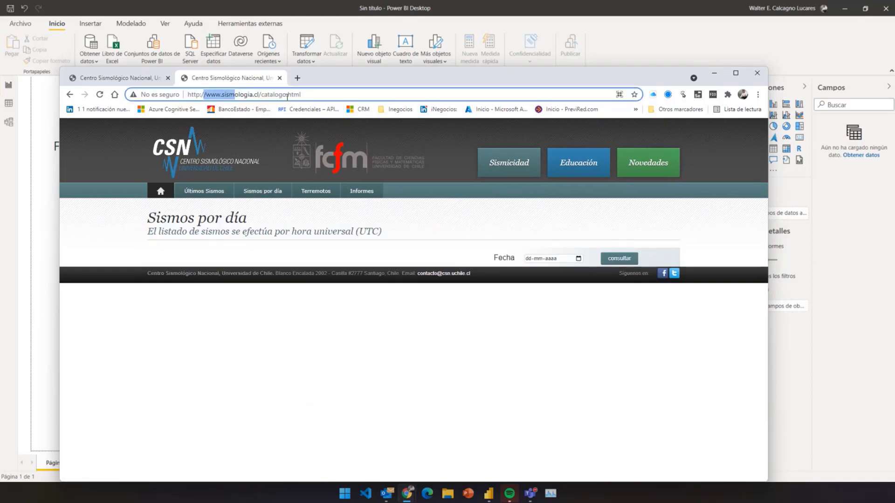
# Query the daily earthquakes for 24-08-2021 and select the address of the resulting page.
pyautogui.click(578, 258)
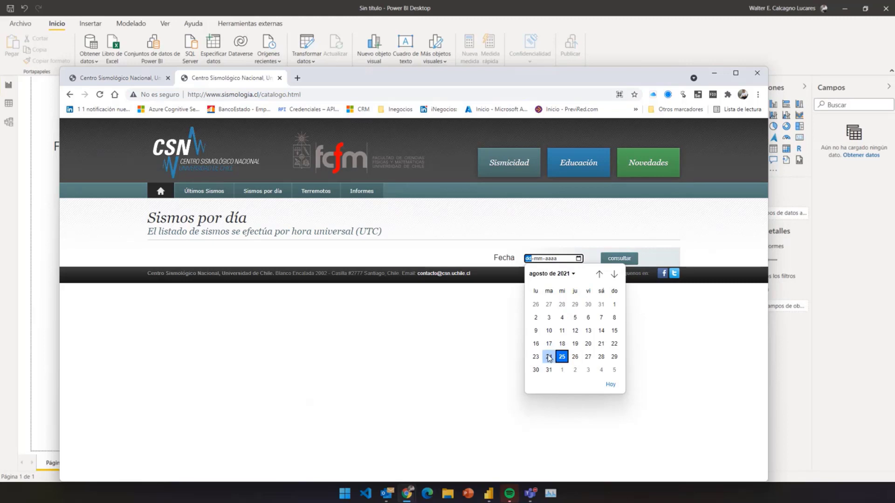
pyautogui.click(548, 357)
pyautogui.click(623, 262)
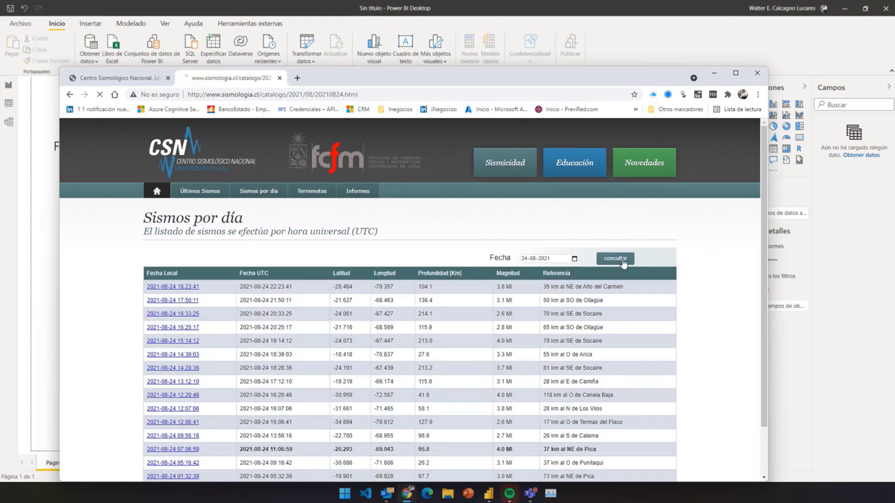
pyautogui.click(187, 94)
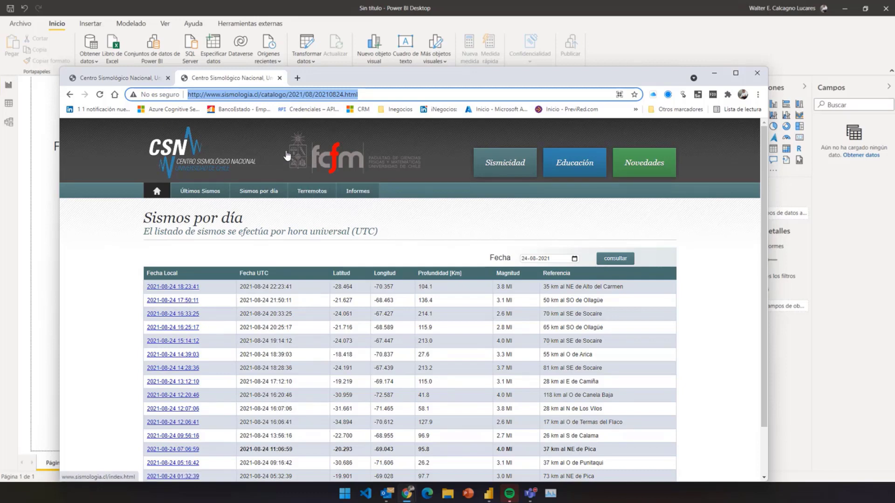
# Return to the tab with the 16-08-2021 earthquakes and duplicate it.
pyautogui.click(120, 78)
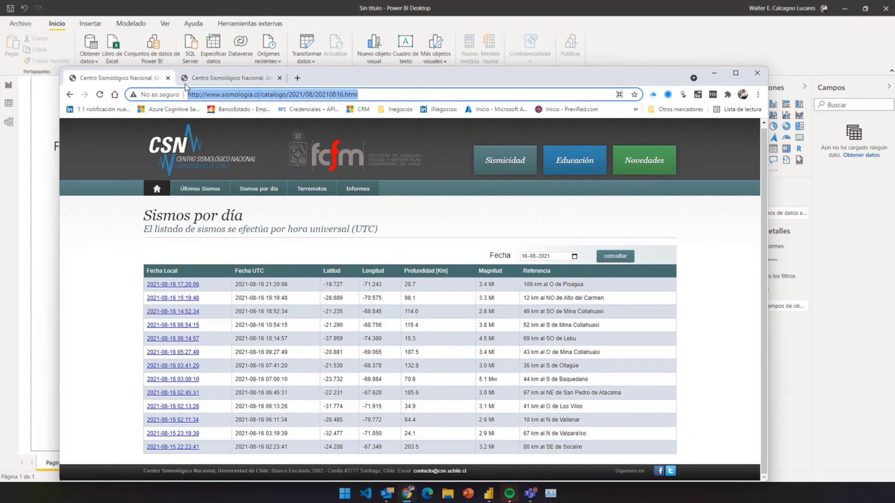
pyautogui.rightClick(151, 82)
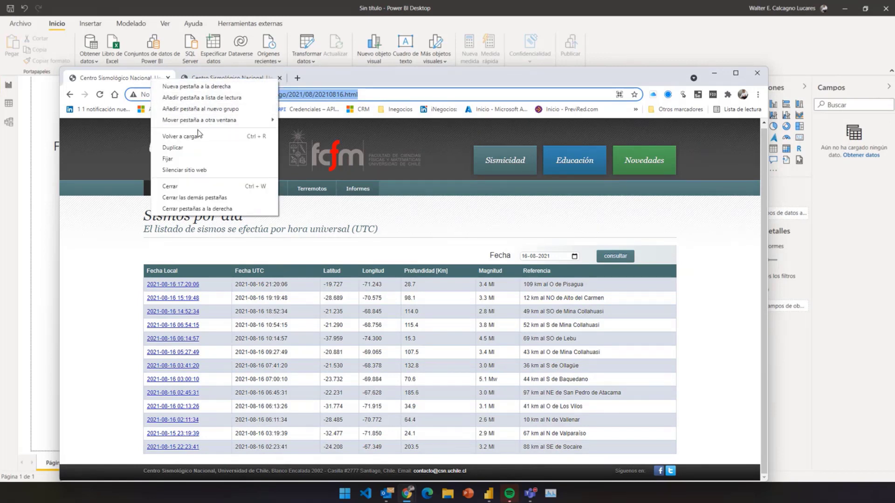
pyautogui.click(215, 147)
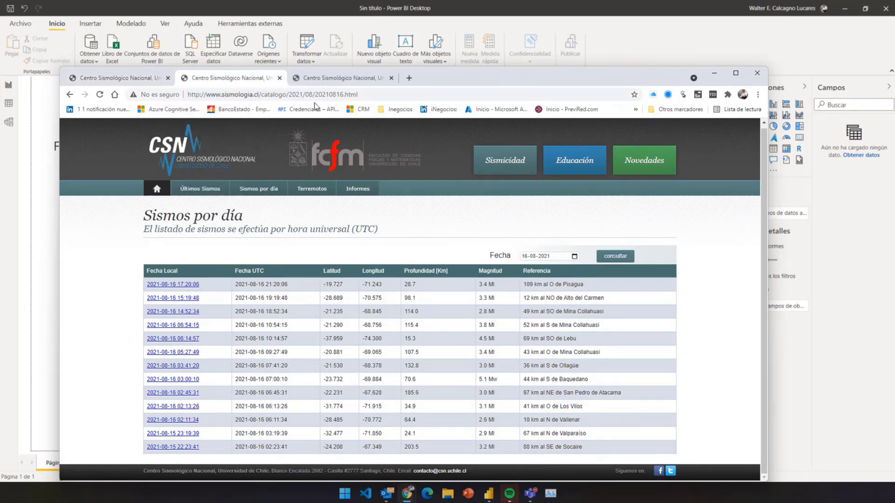
# Query the earthquakes for 15-07-2021 in the duplicated tab and highlight the month segment of its address.
pyautogui.click(574, 256)
pyautogui.click(594, 271)
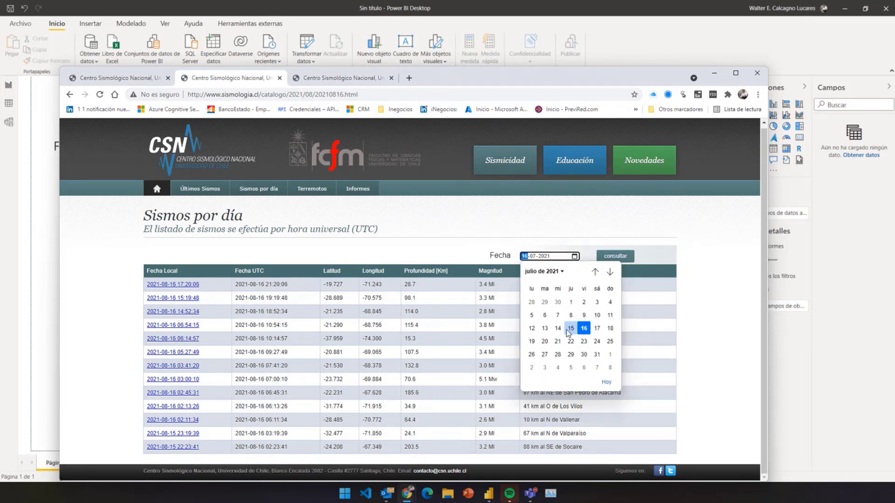
pyautogui.click(569, 329)
pyautogui.click(615, 256)
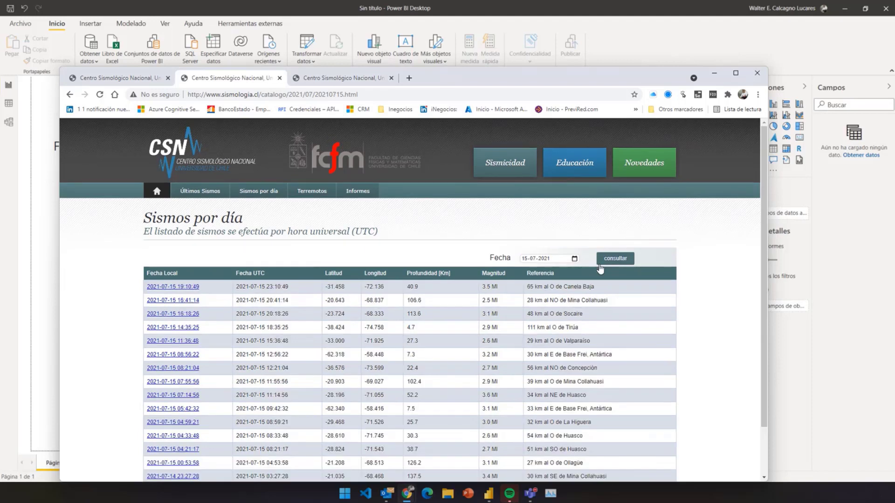
pyautogui.doubleClick(290, 94)
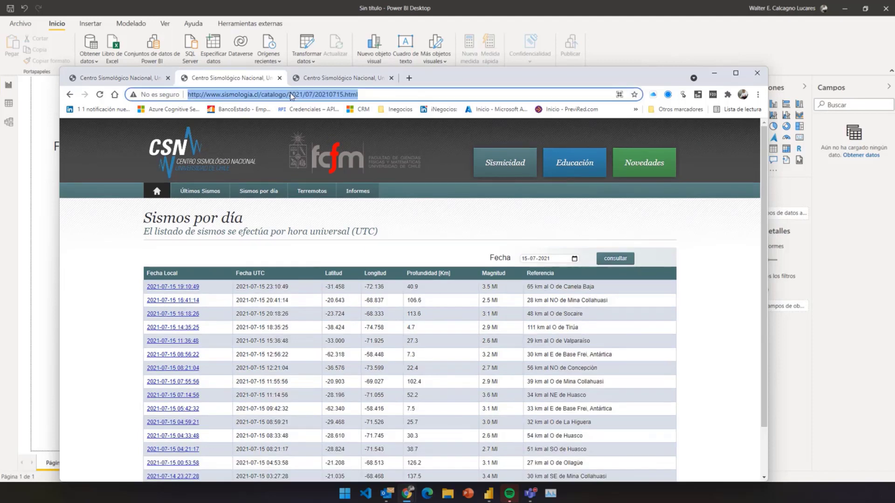
pyautogui.doubleClick(309, 95)
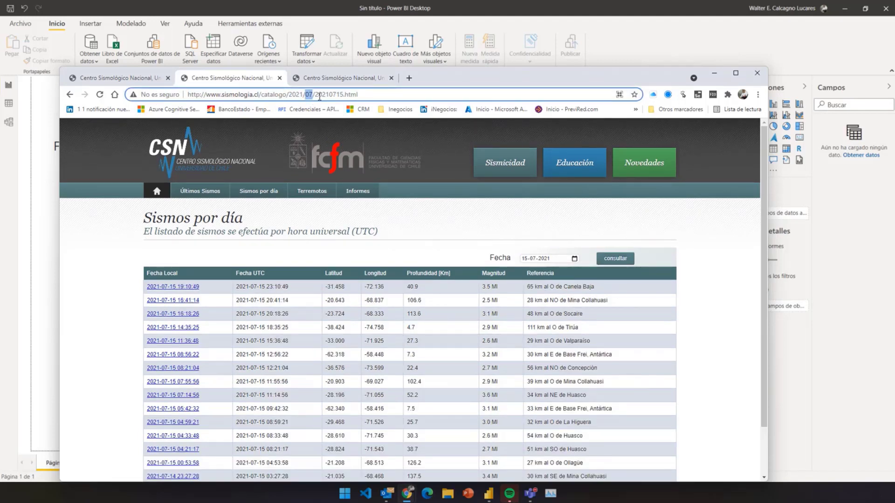
# Highlight the date file name in the 15-07-2021 page's address and compare it with the addresses of the other two earthquake tabs.
pyautogui.doubleClick(329, 94)
pyautogui.click(352, 77)
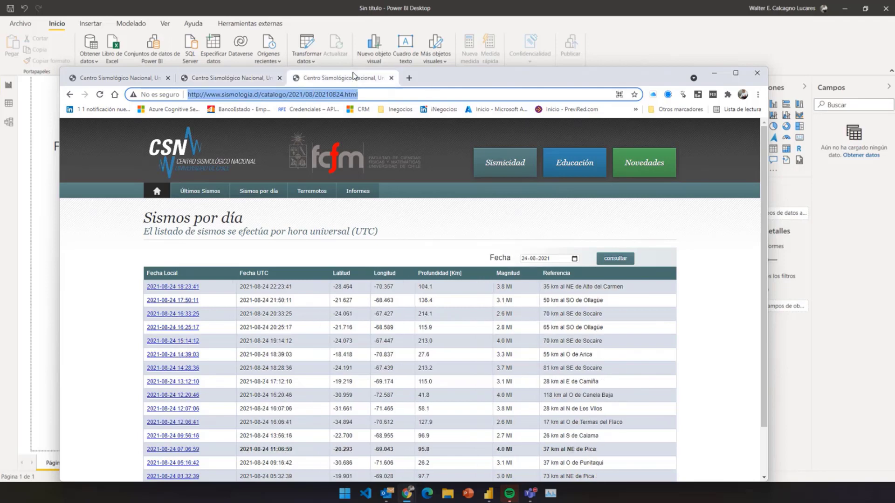
pyautogui.click(233, 79)
pyautogui.click(125, 79)
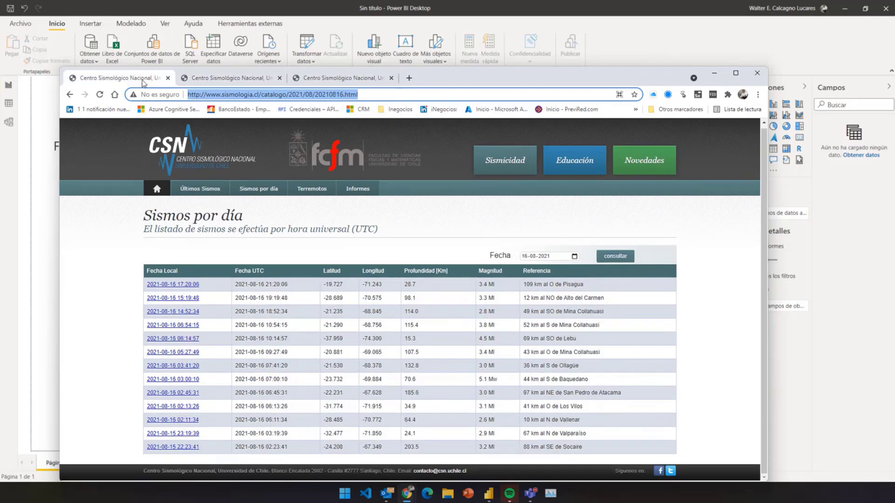
pyautogui.click(210, 79)
pyautogui.click(335, 79)
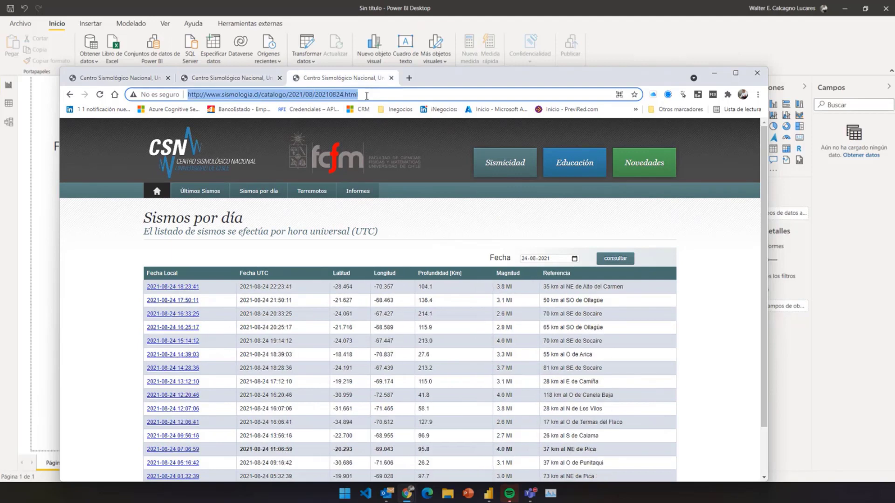
pyautogui.click(224, 78)
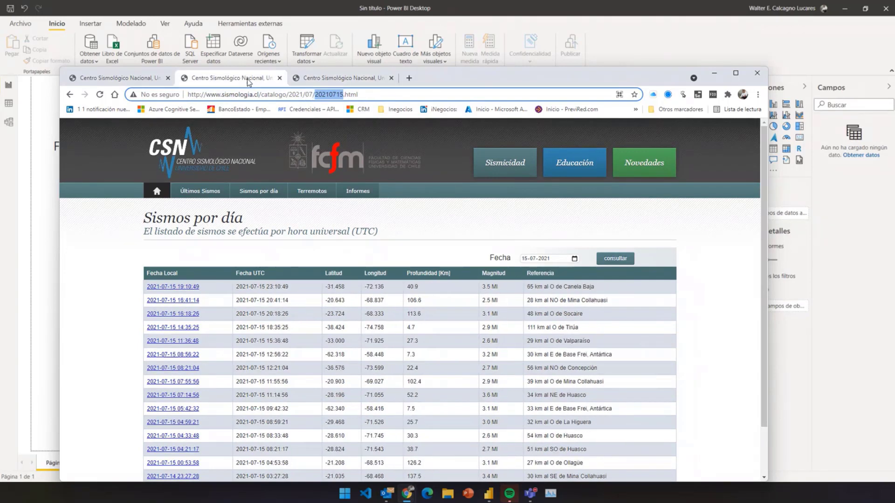
pyautogui.click(152, 81)
pyautogui.click(224, 79)
pyautogui.click(345, 79)
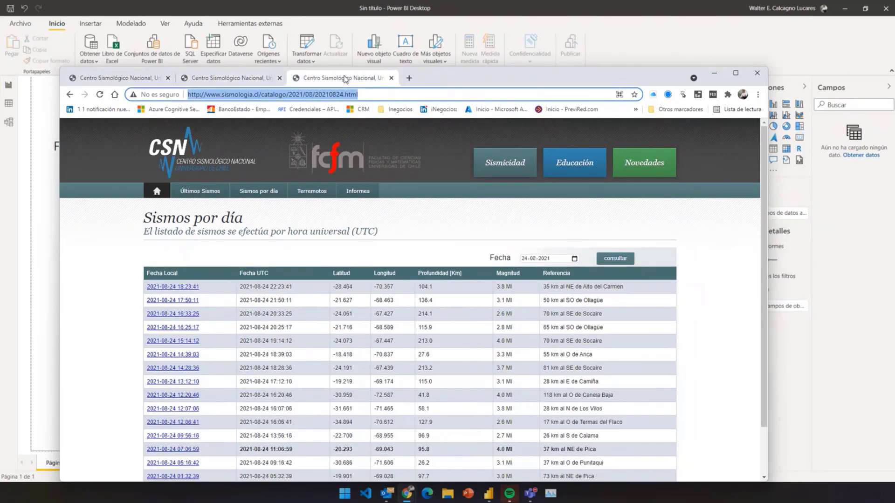
# Examine the base and date segments of the 24-08-2021 page's address.
pyautogui.click(361, 95)
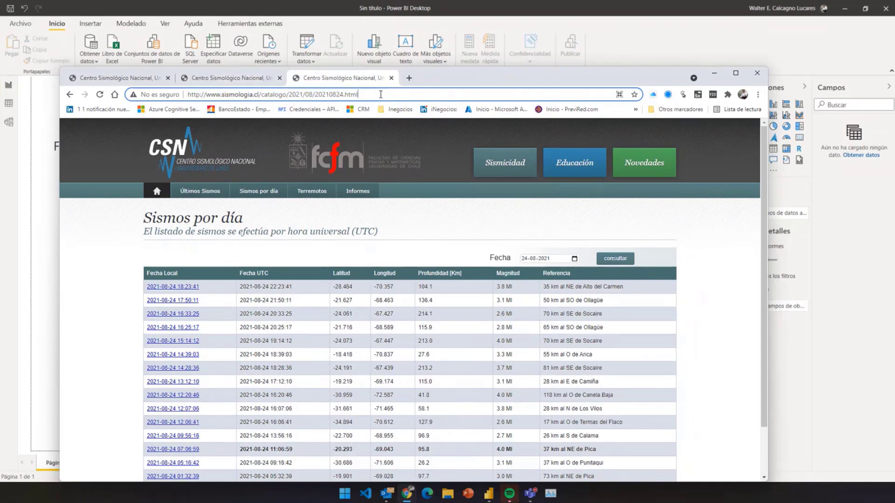
pyautogui.moveTo(195, 95); pyautogui.dragTo(238, 95)
pyautogui.click(333, 94)
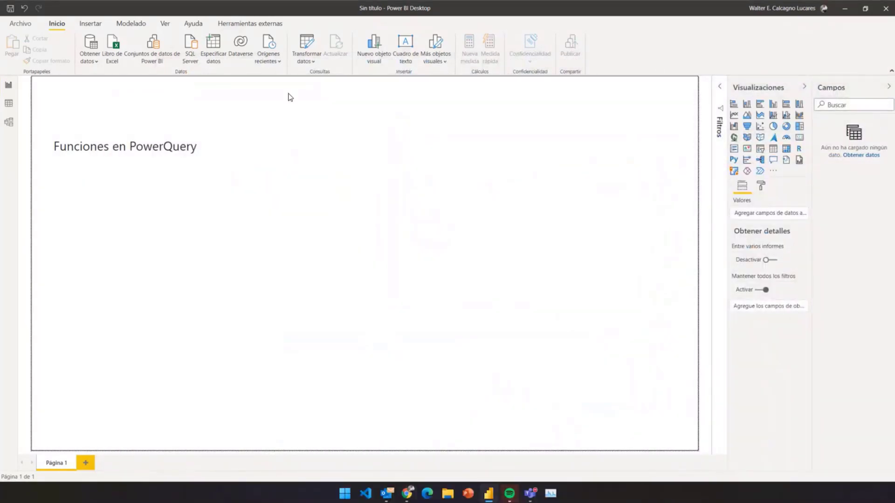
# Open the Power Query editor from Power BI Desktop and copy the 24-08-2021 earthquakes page's address from the browser.
pyautogui.click(305, 48)
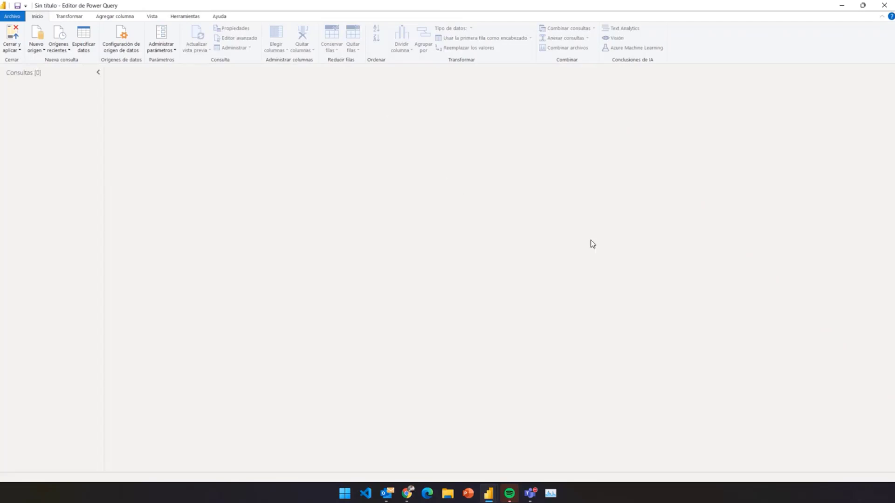
pyautogui.moveTo(894, 205); pyautogui.dragTo(624, 87)
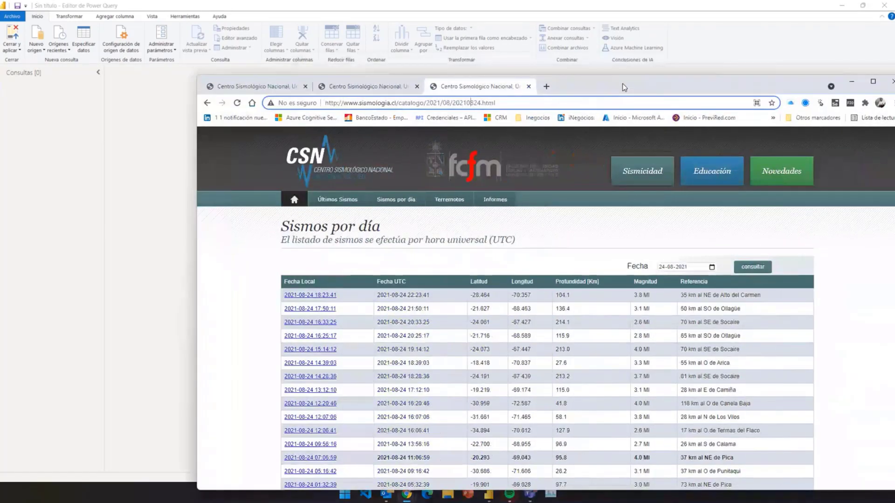
pyautogui.tripleClick(521, 107)
pyautogui.hotkey('ctrl', 'c')
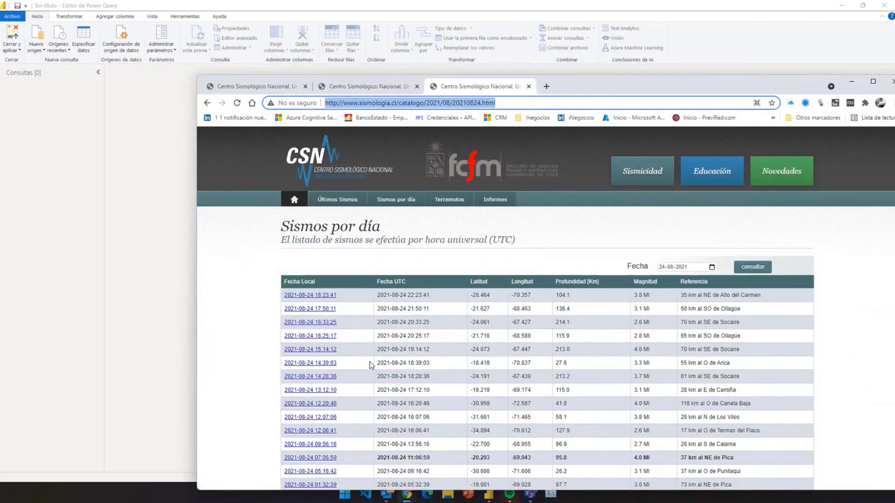
pyautogui.click(64, 85)
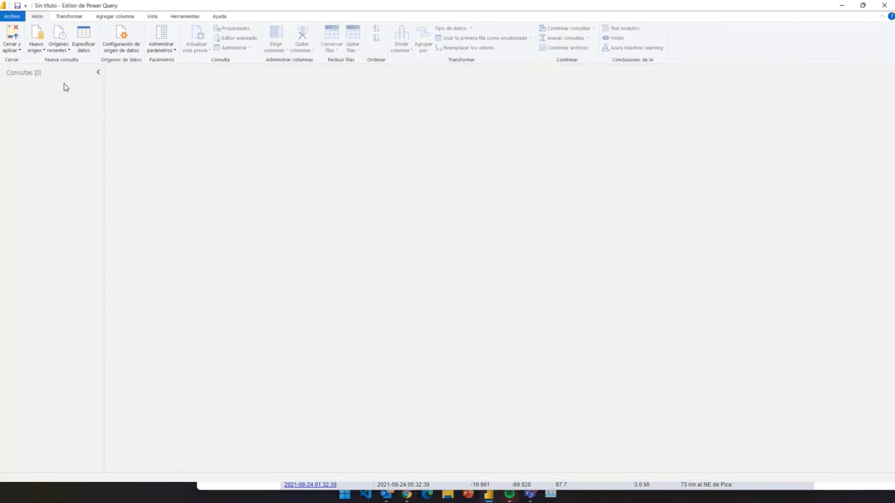
pyautogui.click(44, 50)
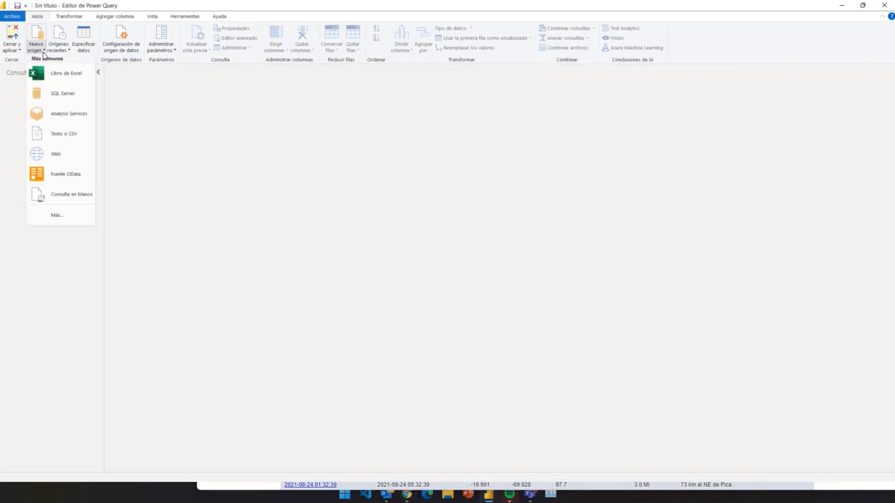
pyautogui.click(71, 157)
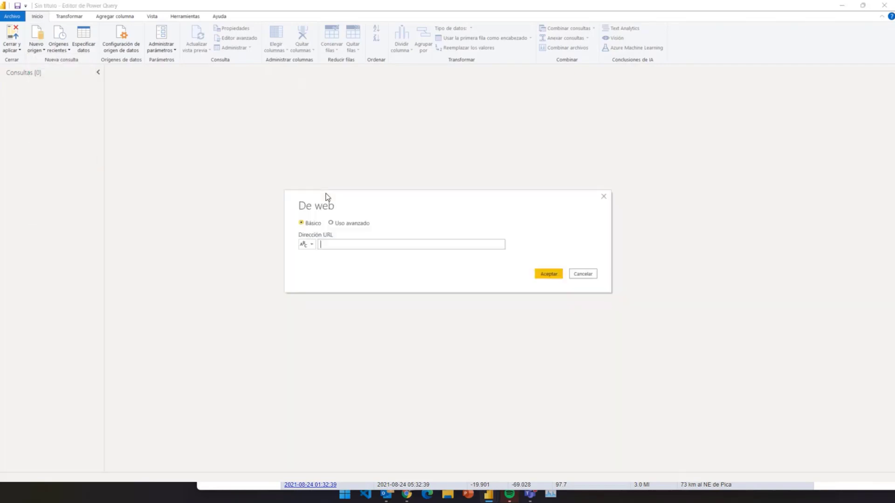
pyautogui.hotkey('ctrl', 'v')
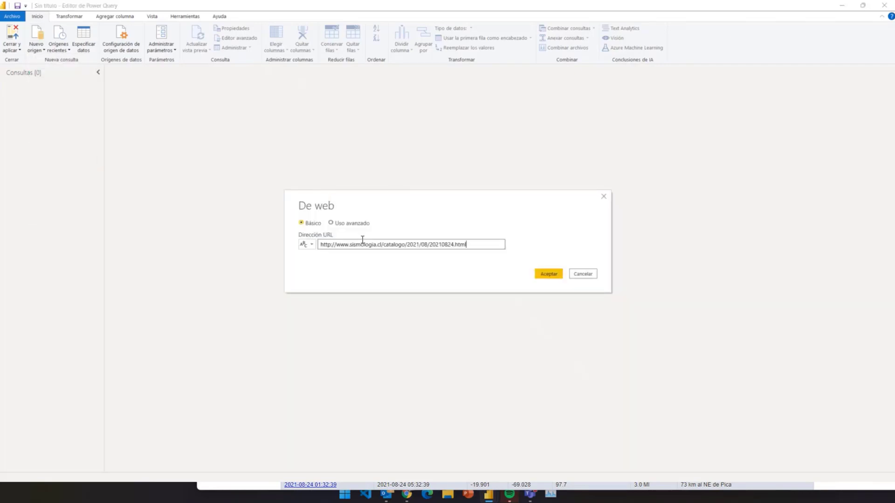
pyautogui.click(550, 275)
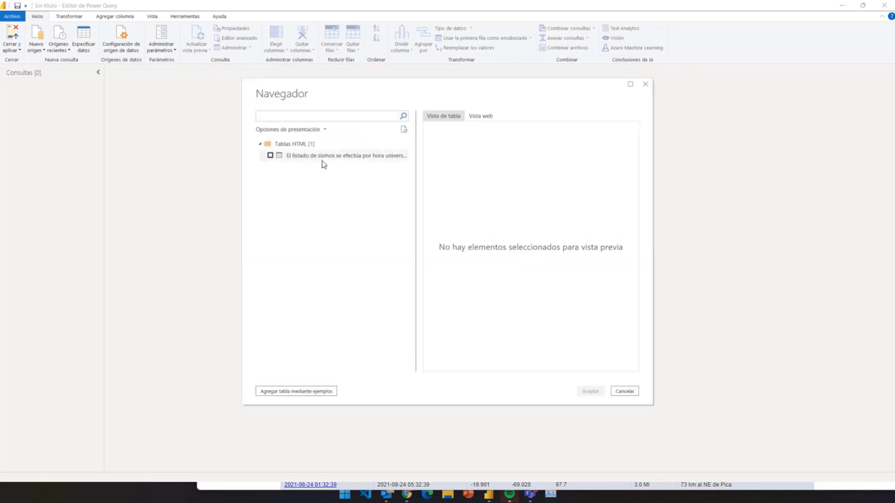
# Select the HTML table listing the earthquakes by universal time, preview its columns and load it as a query.
pyautogui.click(275, 156)
pyautogui.click(270, 155)
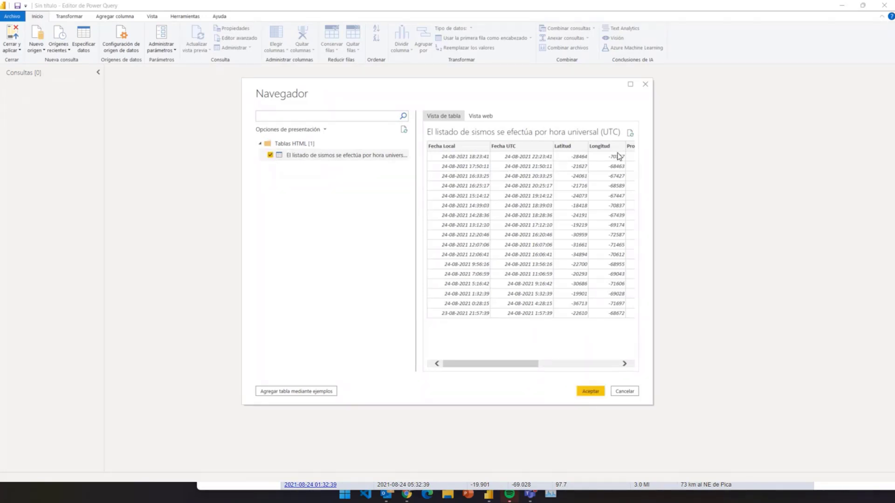
pyautogui.moveTo(525, 364); pyautogui.dragTo(642, 366)
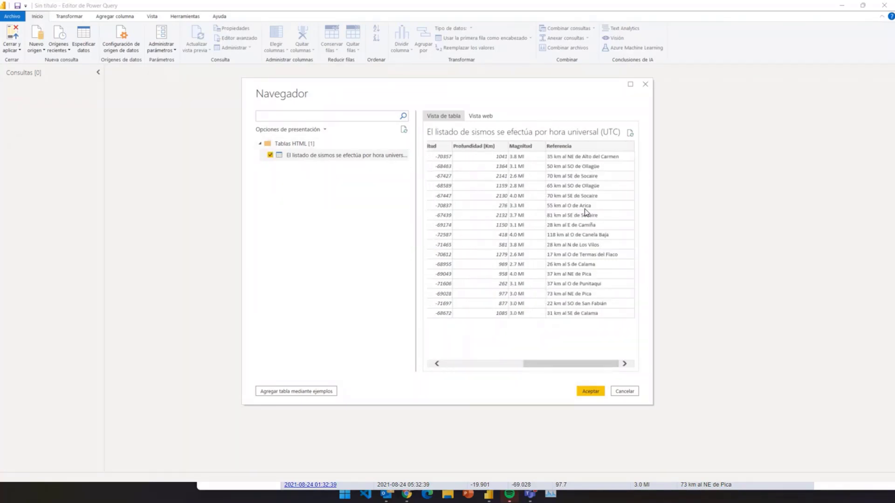
pyautogui.click(595, 391)
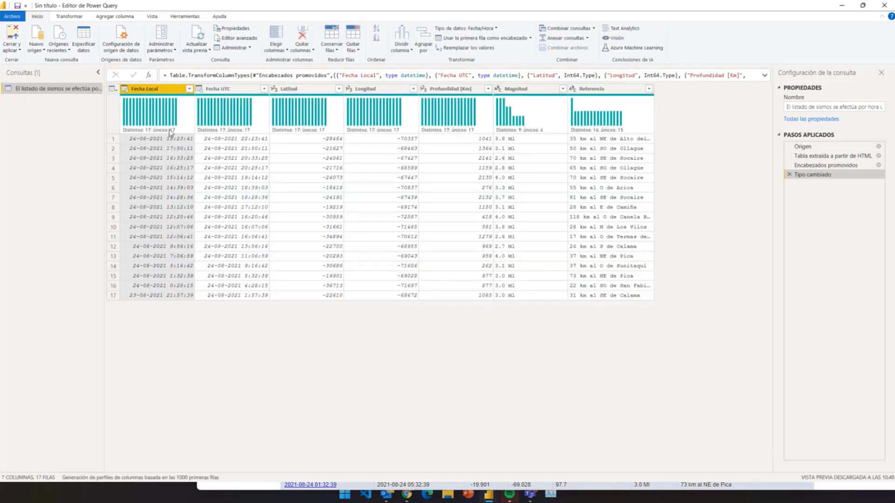
# Delete the Tipo cambiado step from the query and rename the query Sismos.
pyautogui.moveTo(167, 120)
pyautogui.click(789, 174)
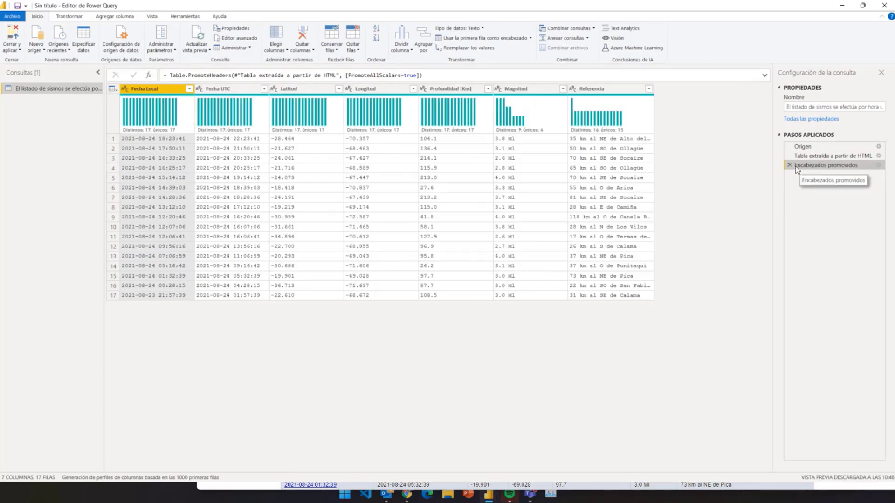
pyautogui.click(823, 107)
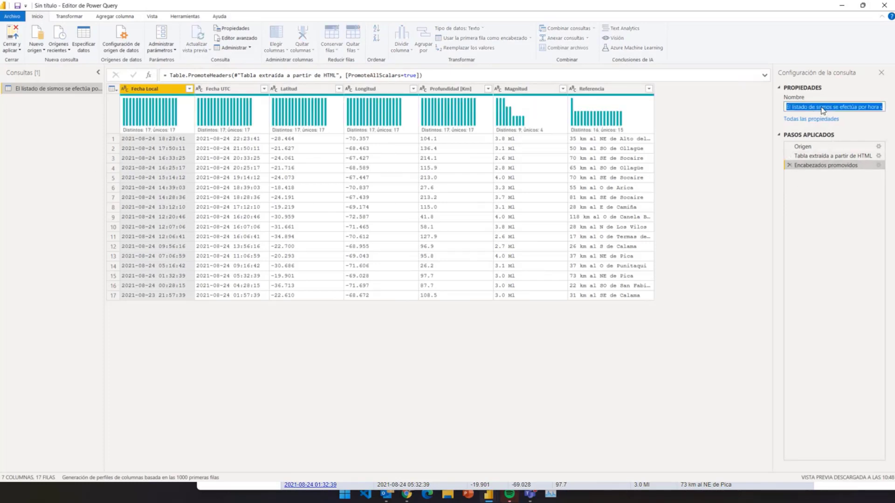
pyautogui.write('Sismos')
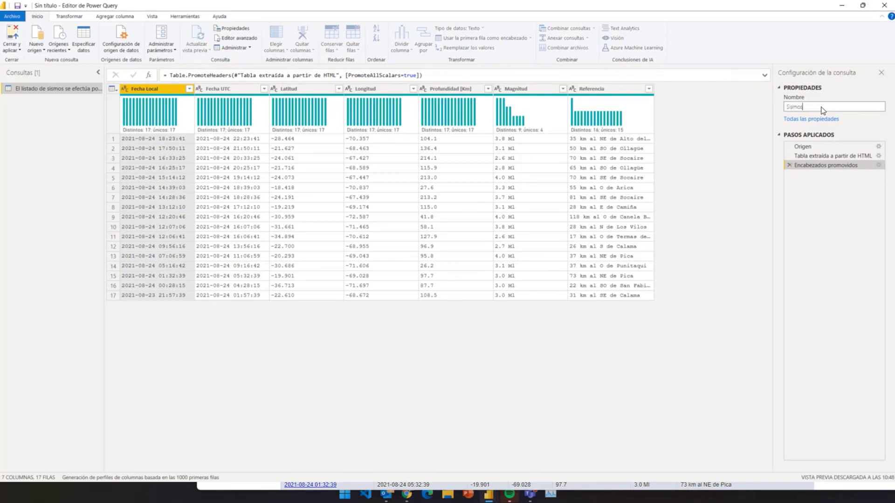
pyautogui.press('Return')
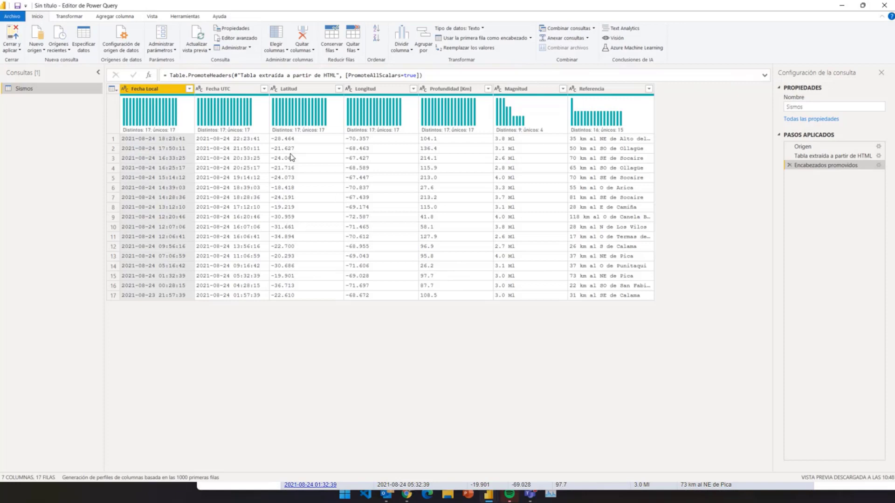
# Replace periods with commas in the Latitud, Longitud, Profundidad [Km] and Magnitud columns.
pyautogui.click(289, 90)
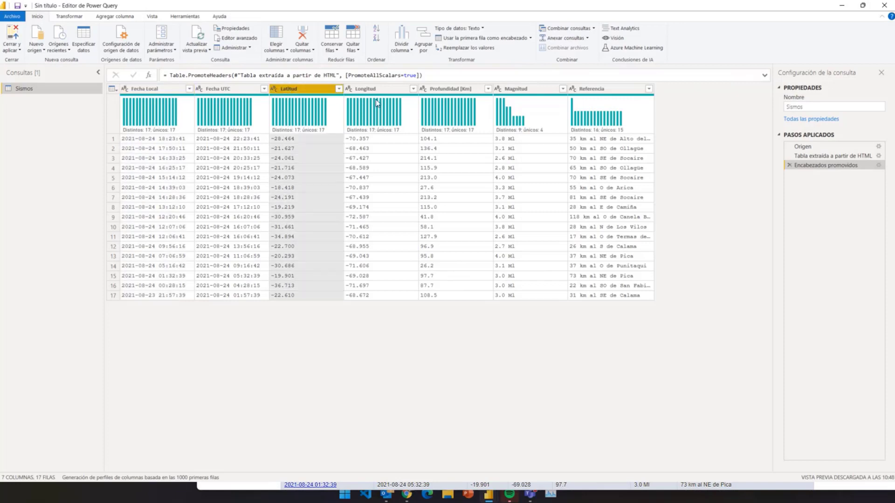
pyautogui.click(458, 91)
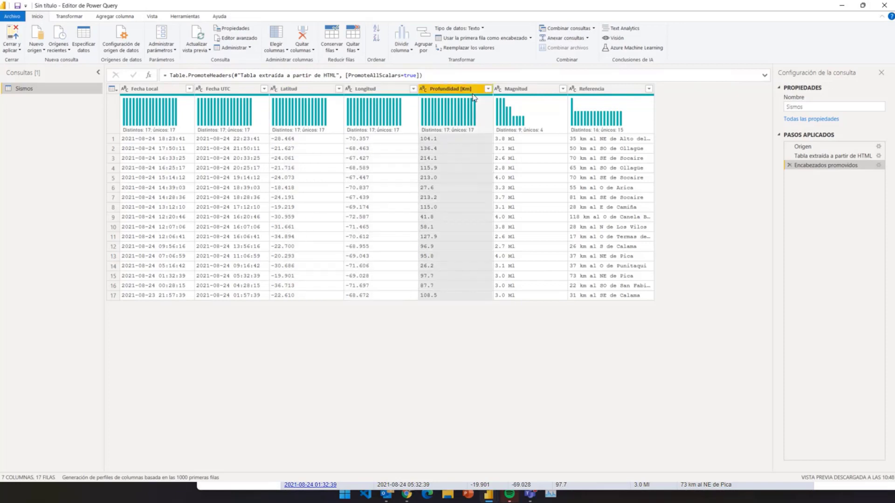
pyautogui.click(312, 90)
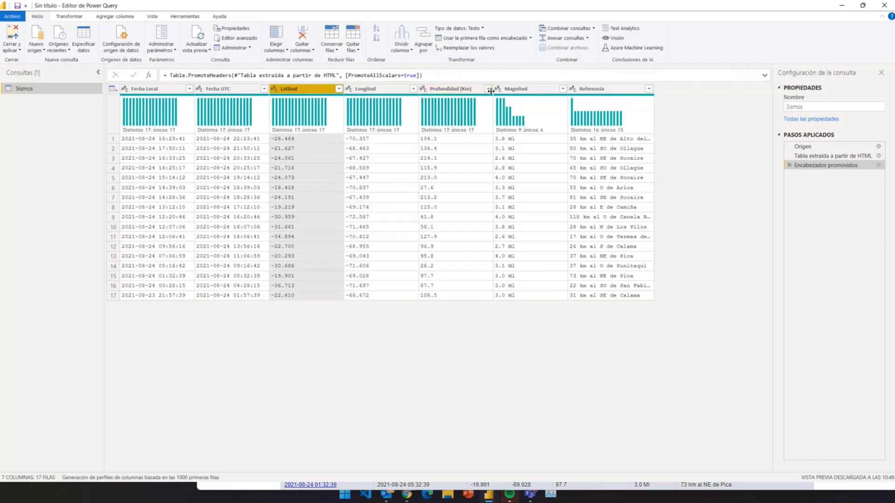
pyautogui.keyDown('shift'); pyautogui.click(515, 90); pyautogui.keyUp('shift')
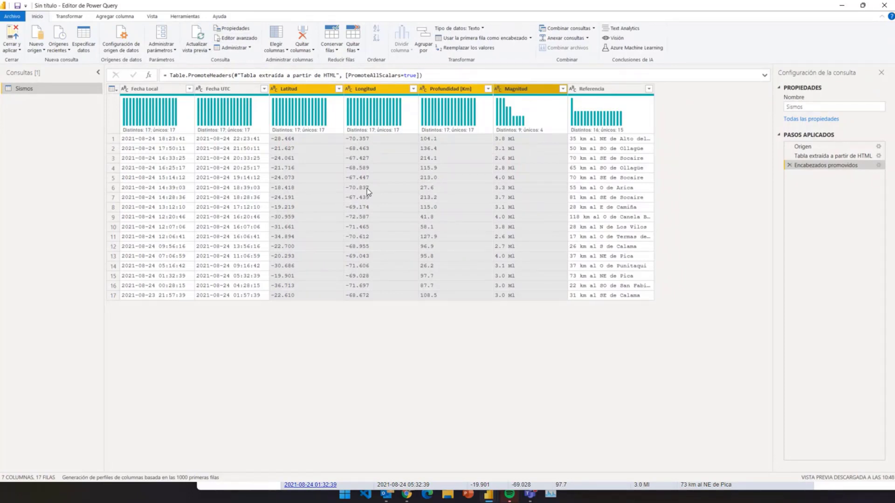
pyautogui.click(81, 17)
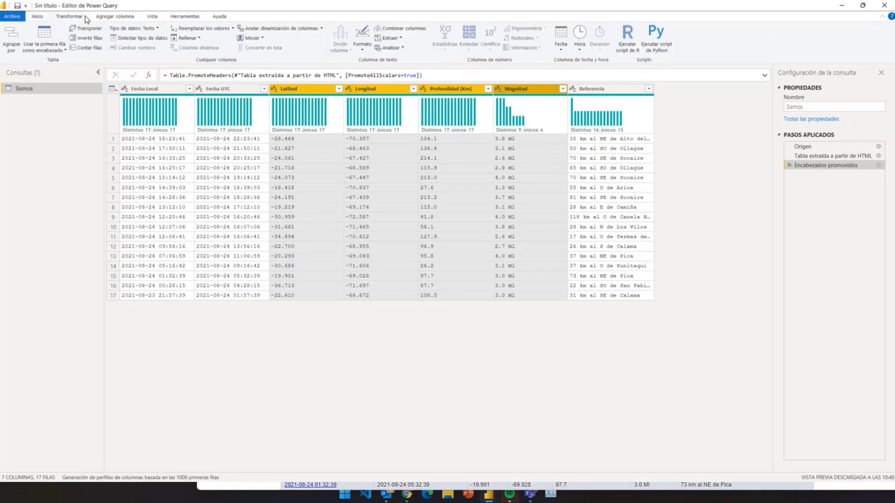
pyautogui.click(214, 29)
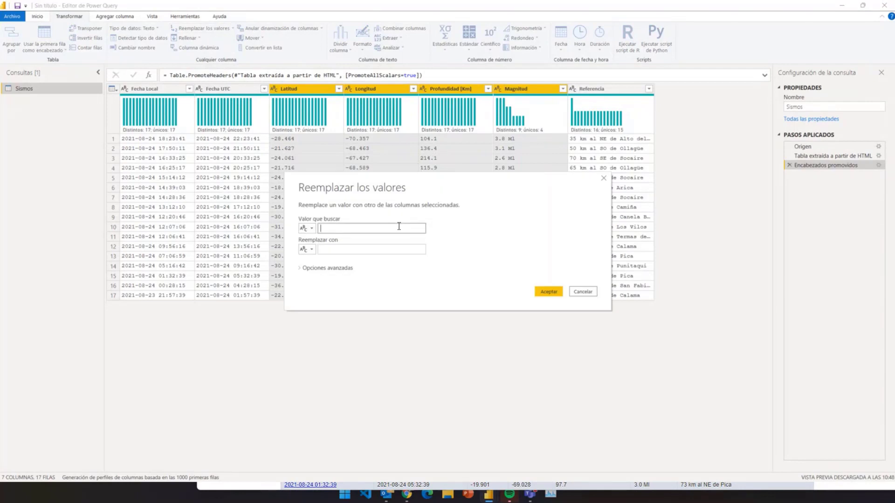
pyautogui.write('.')
pyautogui.click(385, 251)
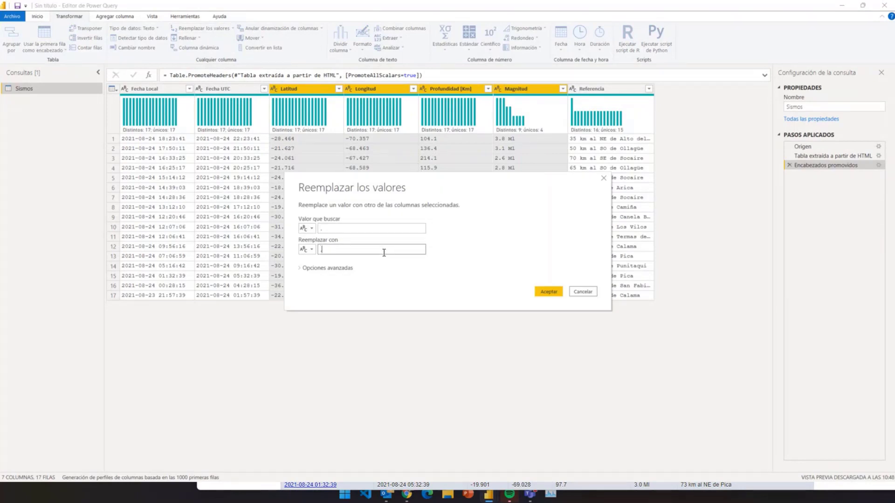
pyautogui.click(548, 292)
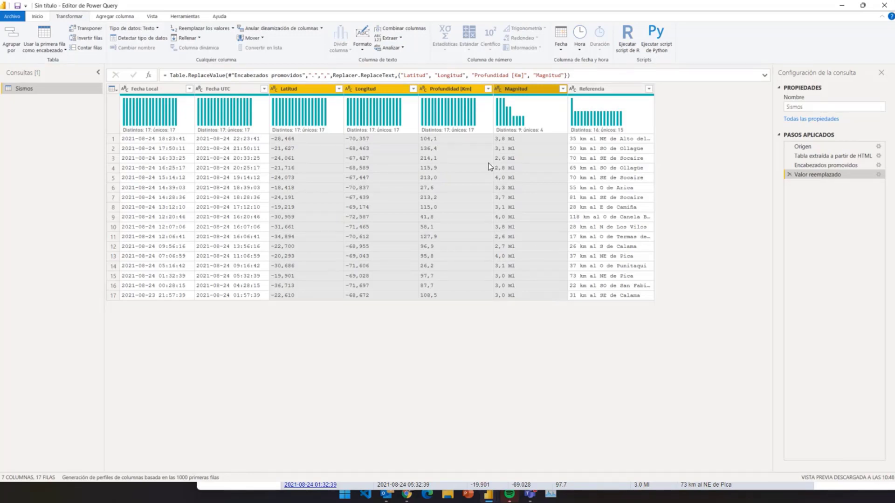
# Split the Magnitud column by the space delimiter at each occurrence.
pyautogui.click(515, 89)
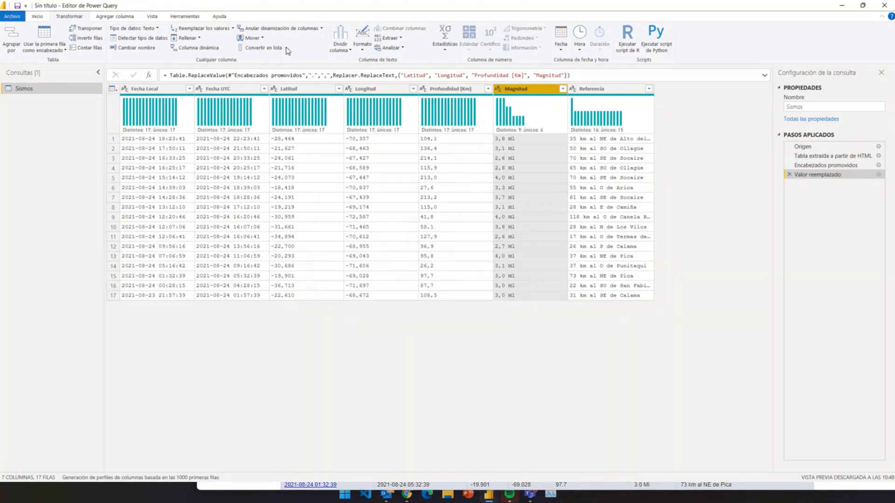
pyautogui.click(350, 48)
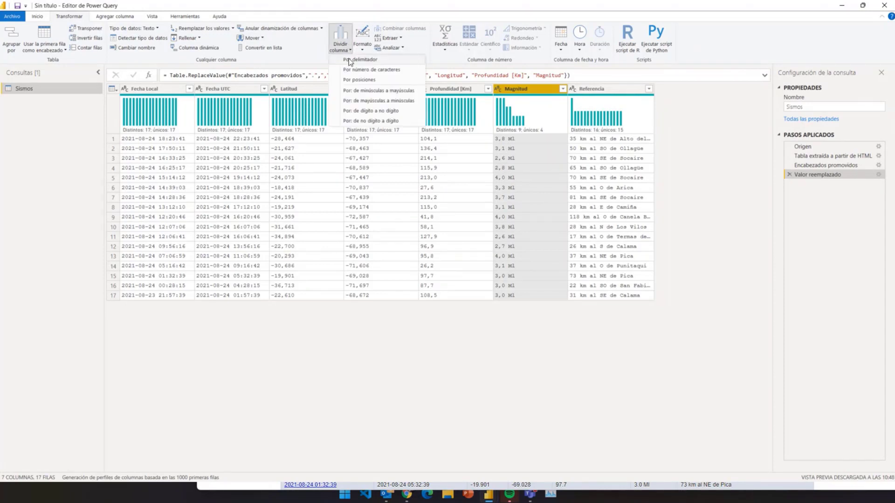
pyautogui.click(349, 60)
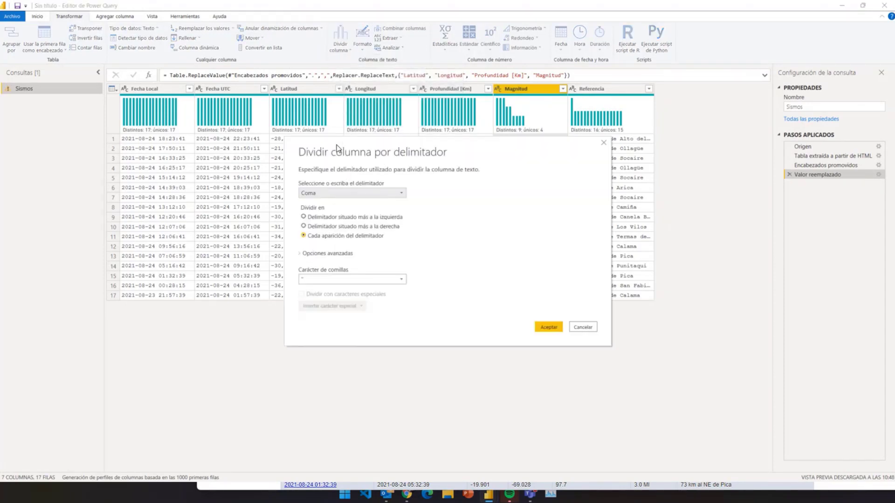
pyautogui.click(335, 193)
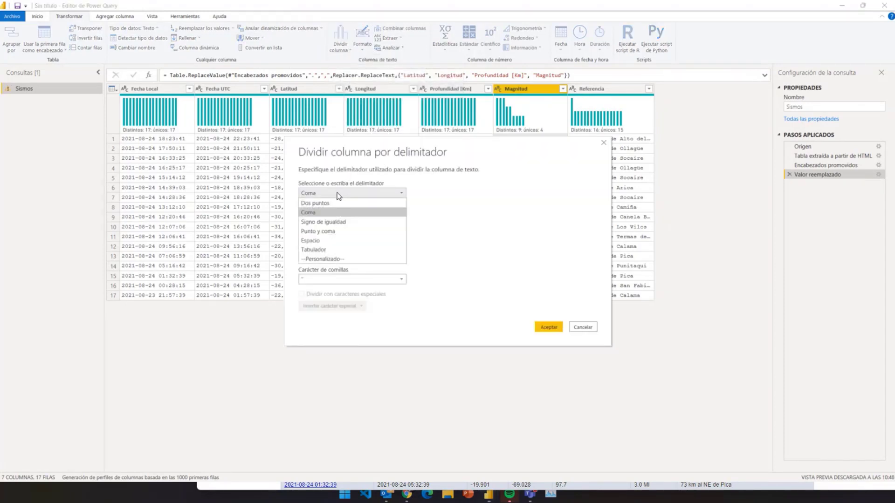
pyautogui.click(337, 239)
pyautogui.click(547, 327)
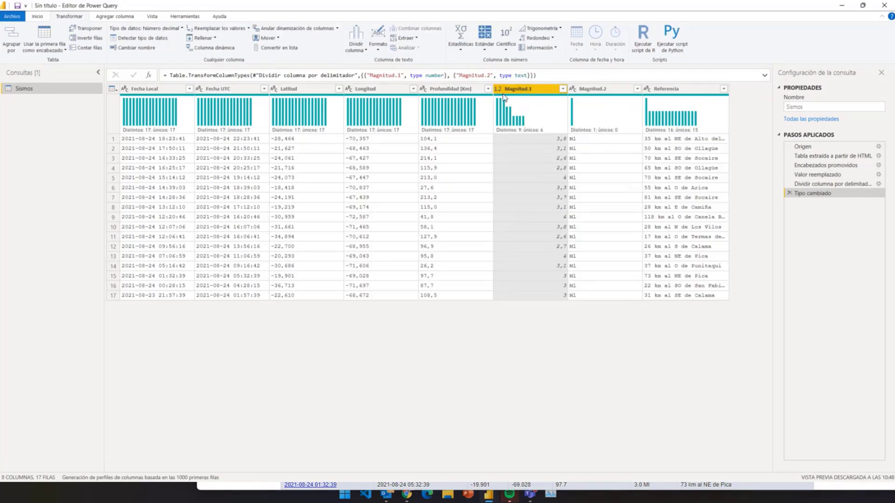
# Delete the Tipo cambiado step that follows the Magnitud split and duplicate the Fecha Local column.
pyautogui.click(789, 193)
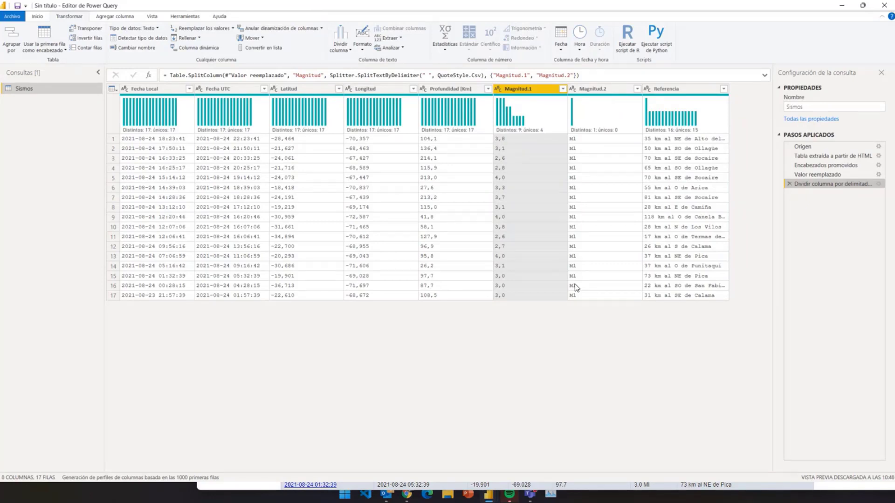
pyautogui.click(144, 88)
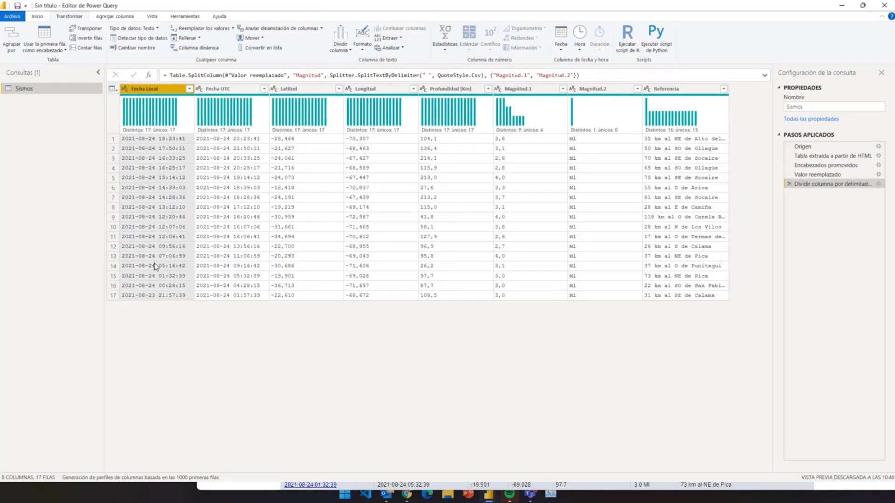
pyautogui.rightClick(157, 93)
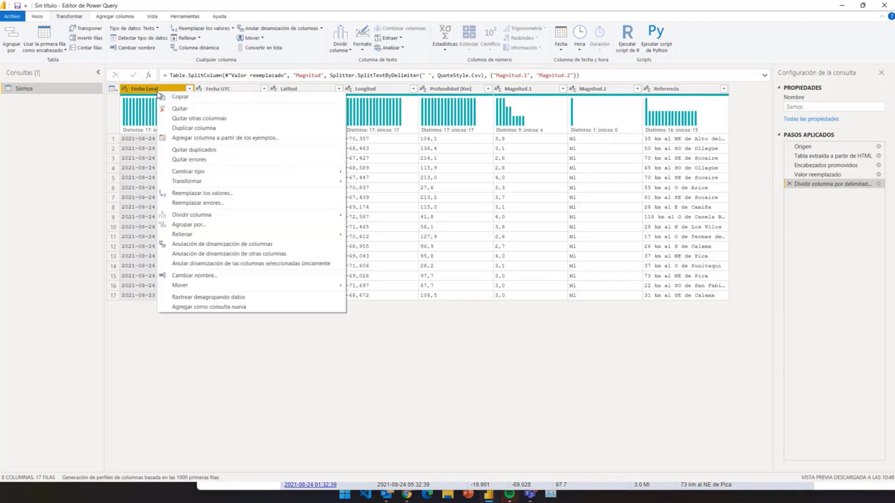
pyautogui.moveTo(208, 185)
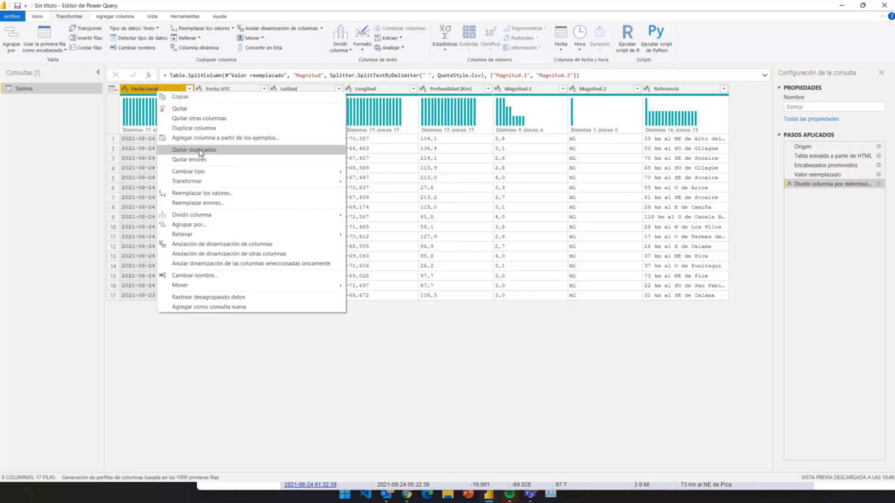
pyautogui.click(197, 127)
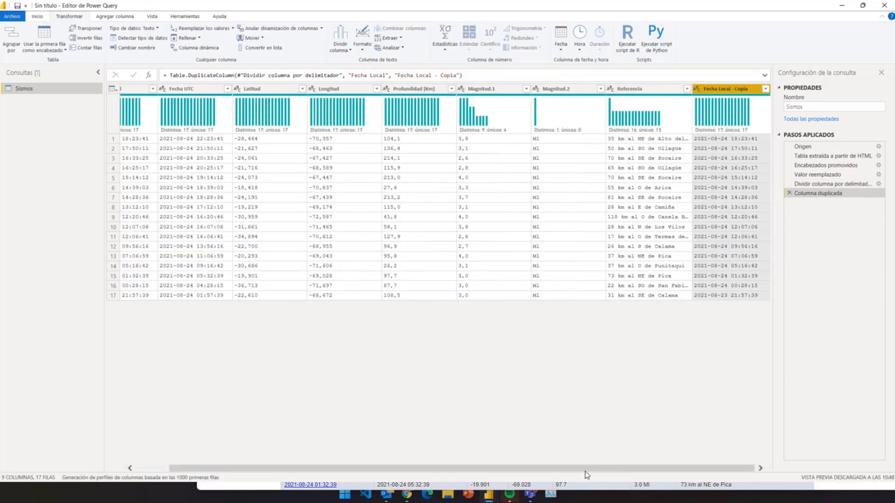
# Split the Fecha Local - Copia column at each space and delete the resulting Tipo cambiado step.
pyautogui.moveTo(588, 468); pyautogui.dragTo(657, 469)
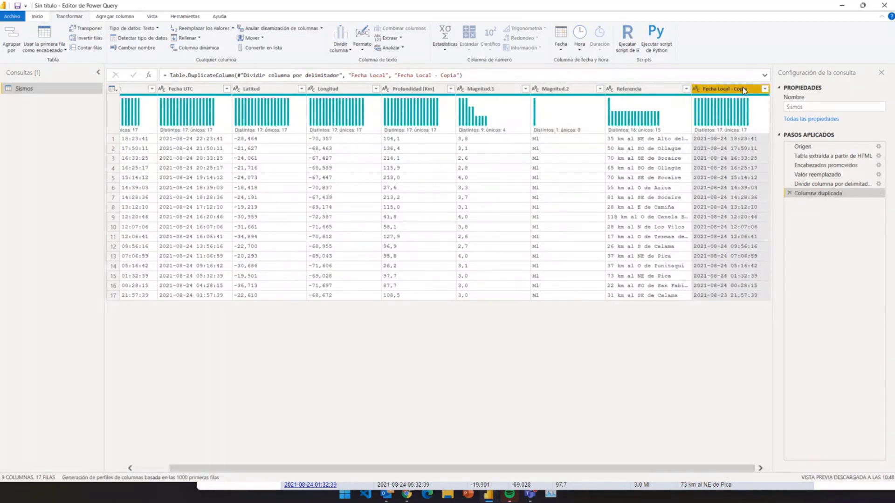
pyautogui.click(347, 49)
pyautogui.click(351, 59)
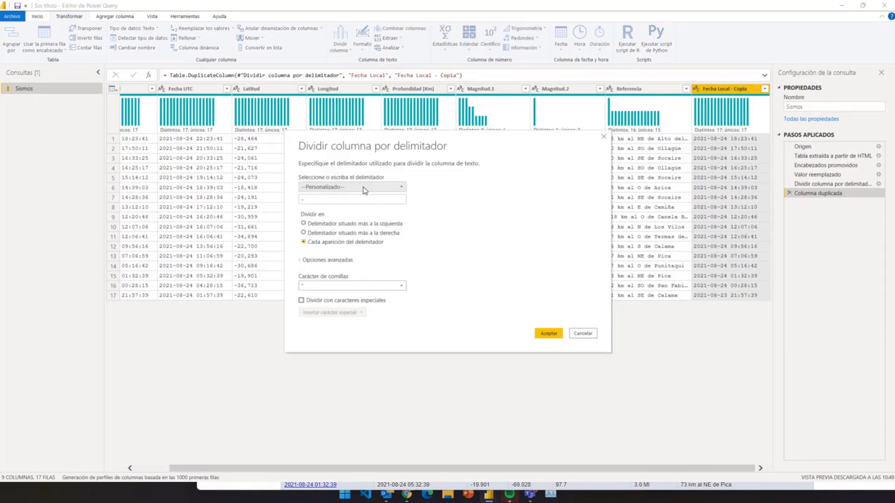
pyautogui.click(364, 188)
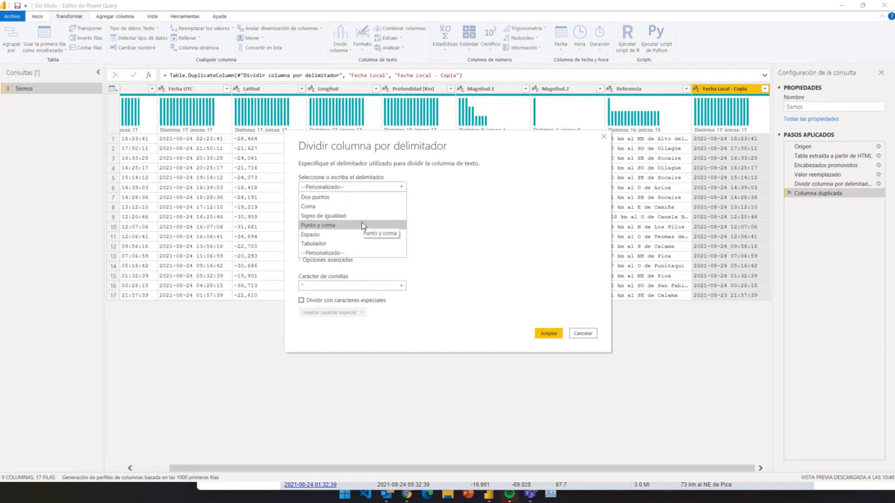
pyautogui.click(364, 235)
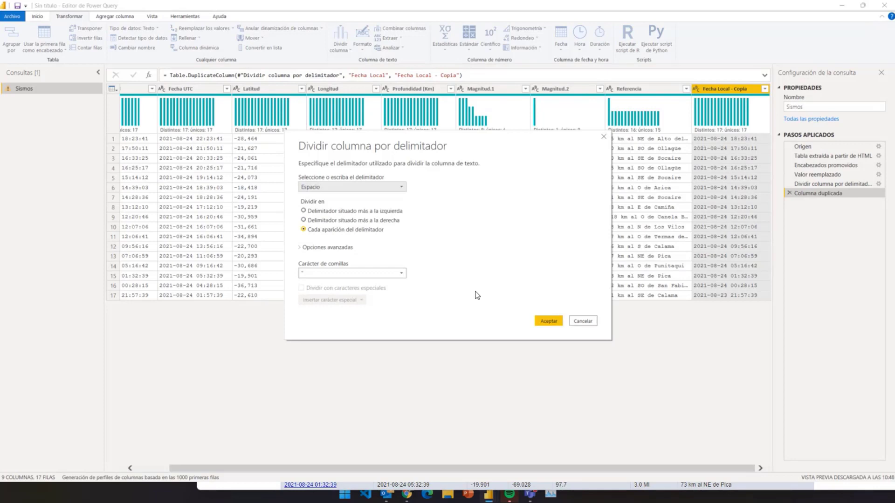
pyautogui.click(548, 321)
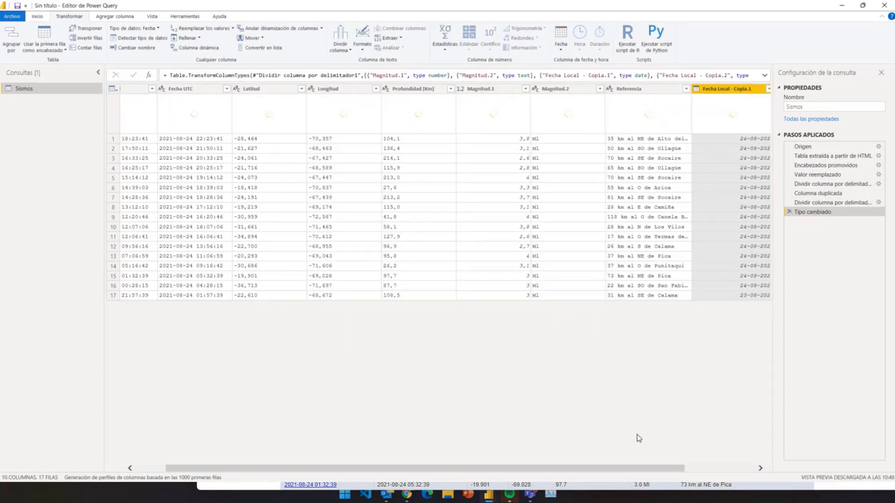
pyautogui.moveTo(651, 469); pyautogui.dragTo(721, 468)
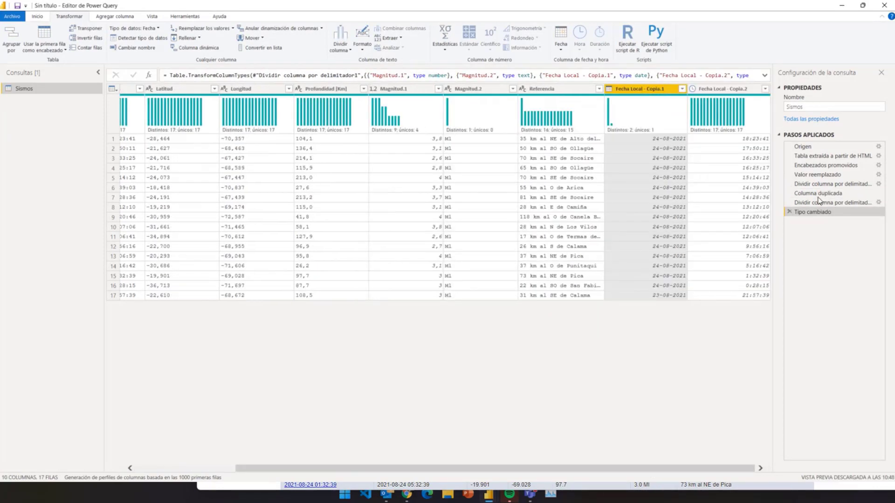
pyautogui.click(789, 211)
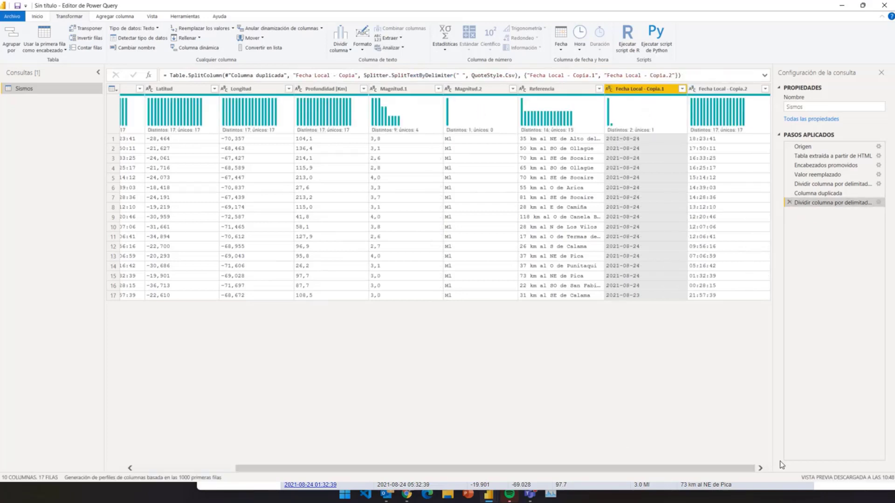
# Split the Fecha Local - Copia.1 column at each hyphen and delete the resulting Tipo cambiado step.
pyautogui.rightClick(646, 91)
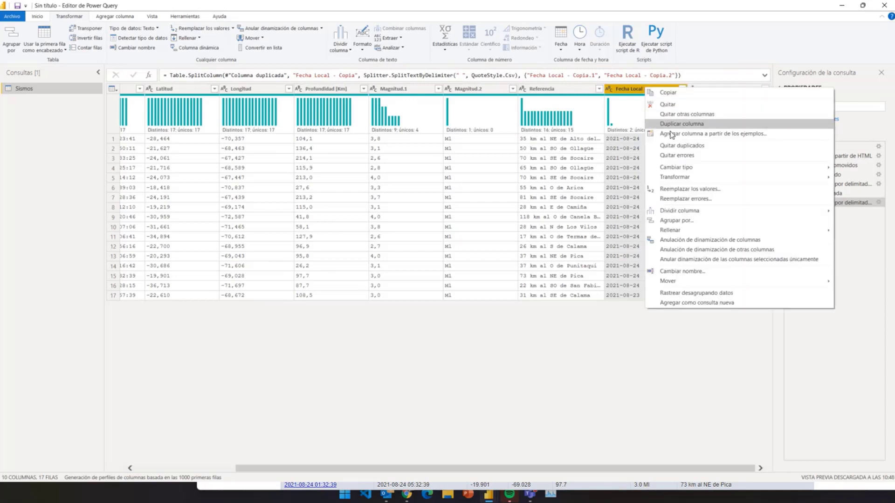
pyautogui.click(349, 49)
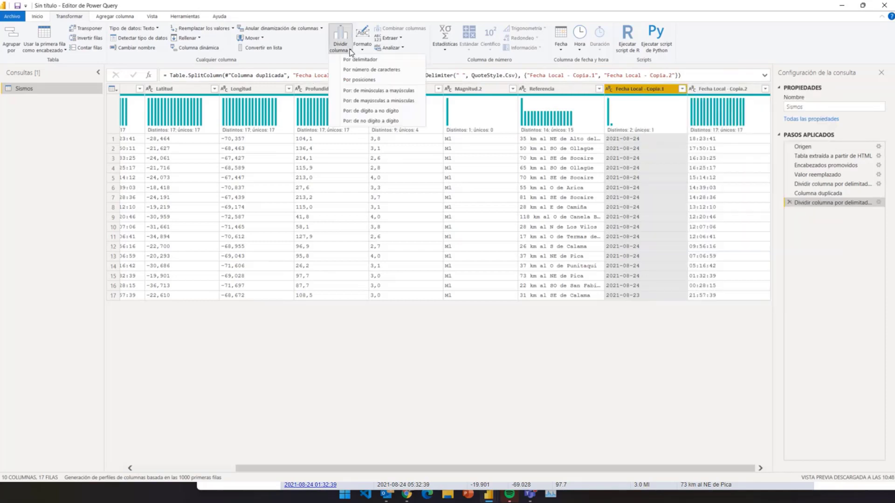
pyautogui.click(354, 62)
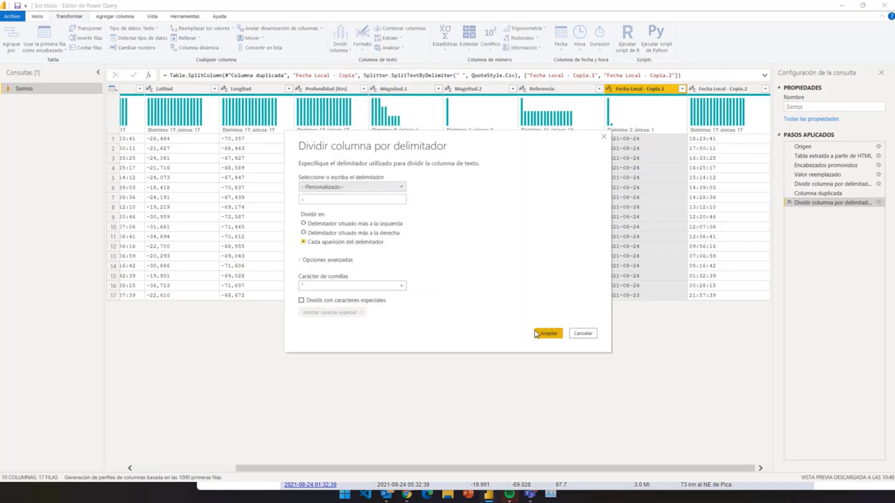
pyautogui.click(549, 333)
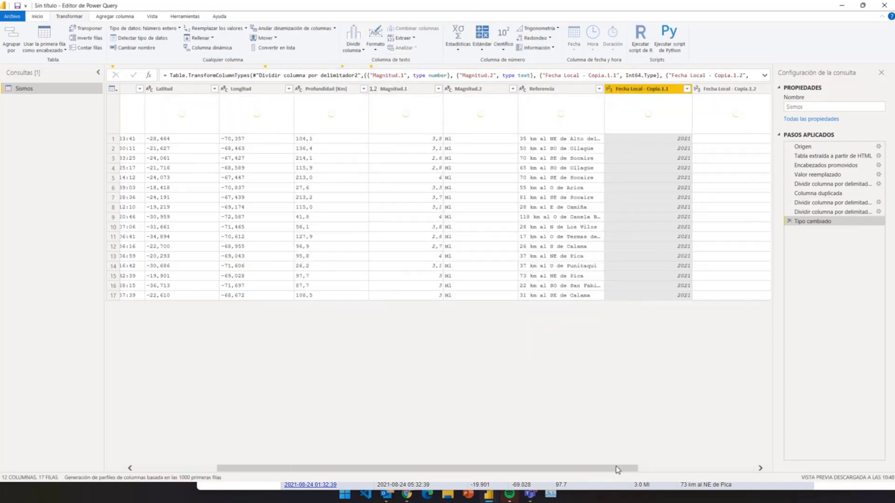
pyautogui.moveTo(615, 466); pyautogui.dragTo(770, 457)
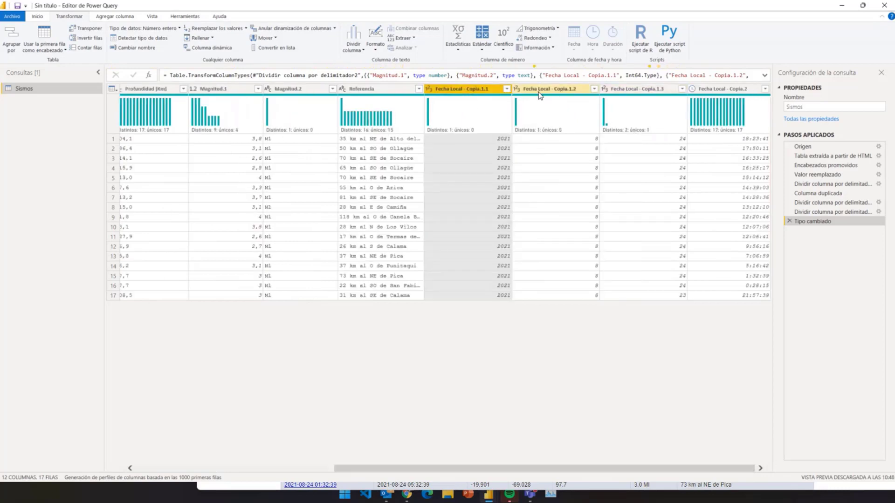
pyautogui.click(787, 222)
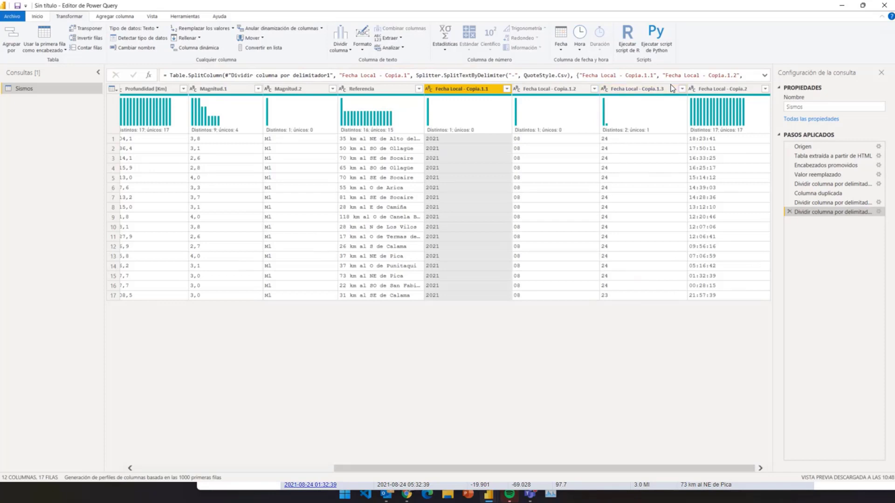
pyautogui.click(648, 89)
pyautogui.click(505, 96)
pyautogui.click(545, 89)
pyautogui.keyDown('ctrl'); pyautogui.click(639, 85); pyautogui.keyUp('ctrl')
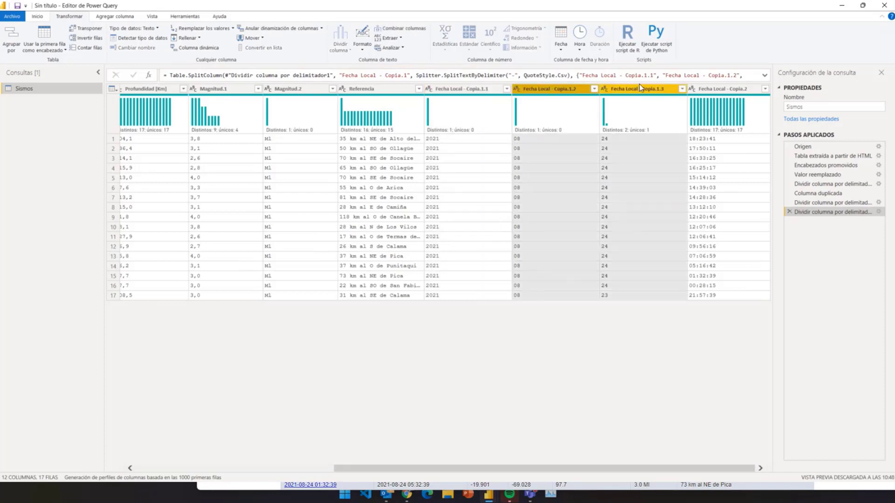
pyautogui.click(491, 91)
pyautogui.click(545, 87)
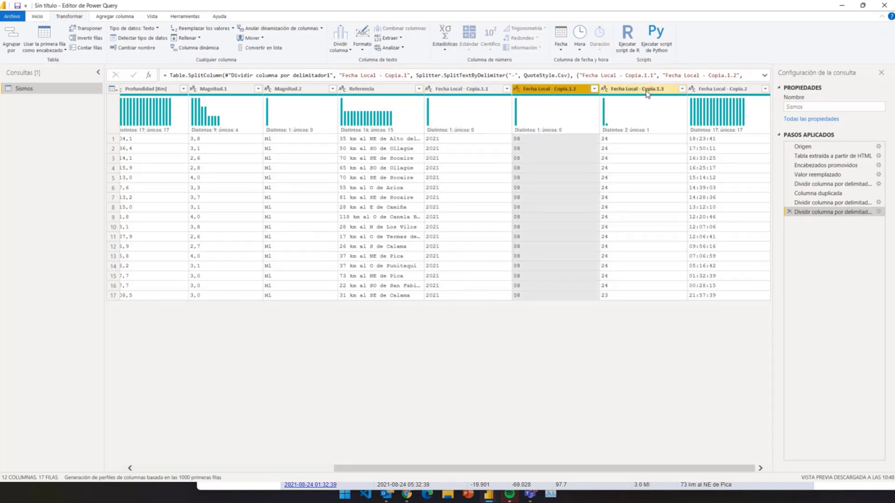
pyautogui.keyDown('ctrl'); pyautogui.click(484, 89); pyautogui.keyUp('ctrl')
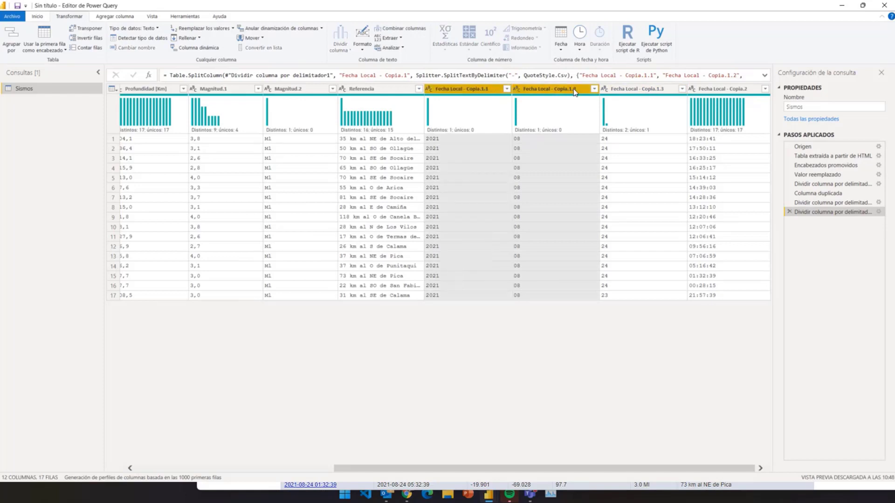
pyautogui.click(641, 88)
pyautogui.click(473, 96)
pyautogui.keyDown('ctrl'); pyautogui.click(530, 93); pyautogui.keyUp('ctrl')
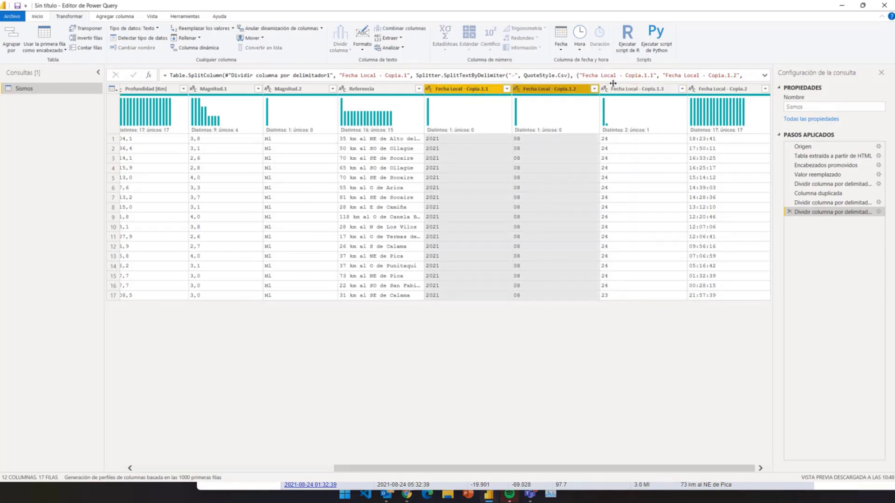
# Rename the Fecha Local - Copia.1.1 column as AÑO.
pyautogui.doubleClick(467, 89)
pyautogui.write('aaaa')
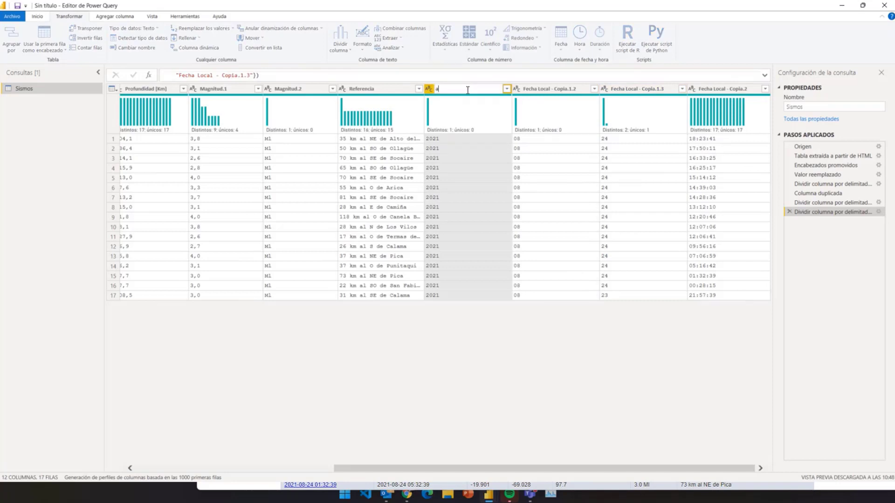
pyautogui.press('BackSpace')
pyautogui.press('BackSpace')
pyautogui.press('BackSpace')
pyautogui.press('BackSpace')
pyautogui.write('AÑO')
pyautogui.press('Return')
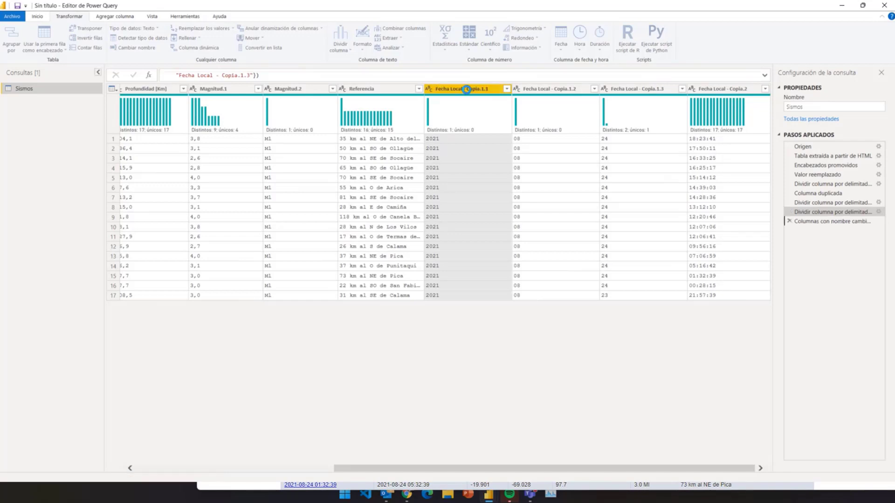
# Rename the Fecha Local - Copia.1.2 column as MES and the Fecha Local - Copia.1.3 column as DIA.
pyautogui.doubleClick(540, 88)
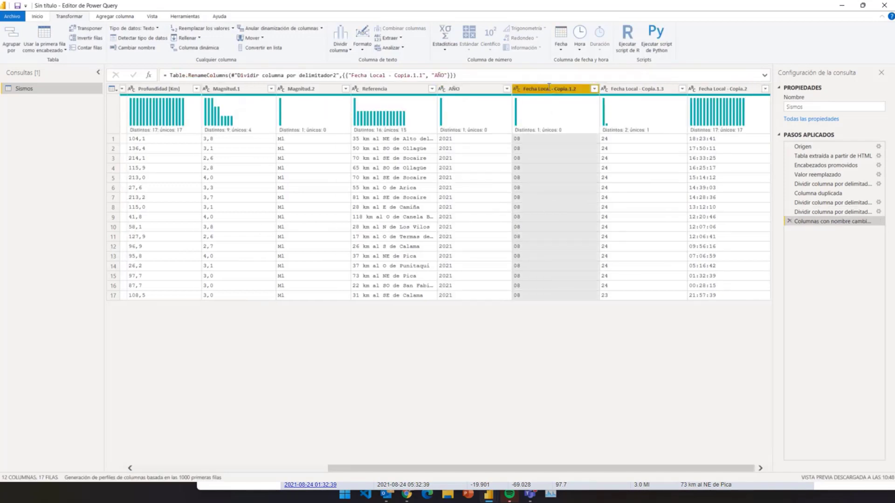
pyautogui.write('MES')
pyautogui.press('Return')
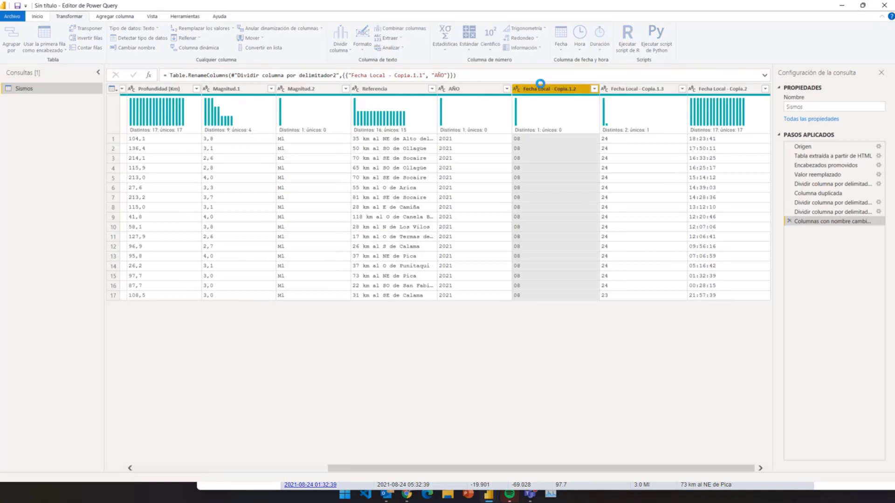
pyautogui.doubleClick(611, 91)
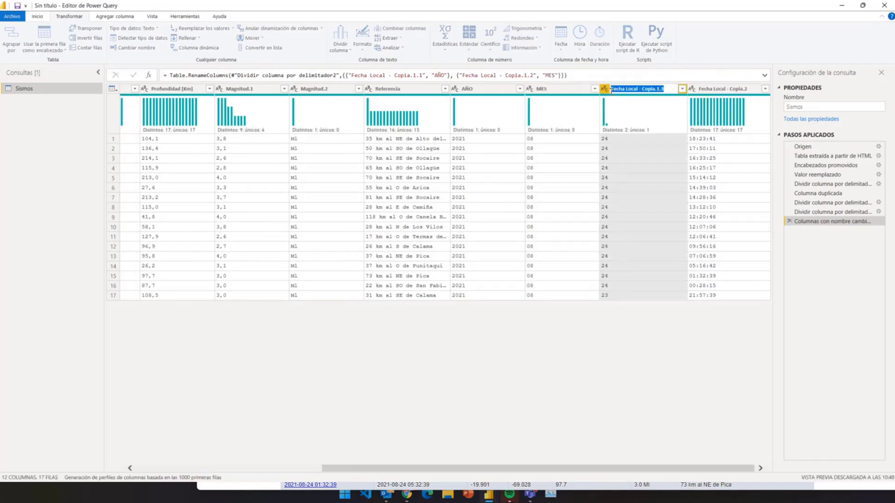
pyautogui.write('DIA')
pyautogui.press('Return')
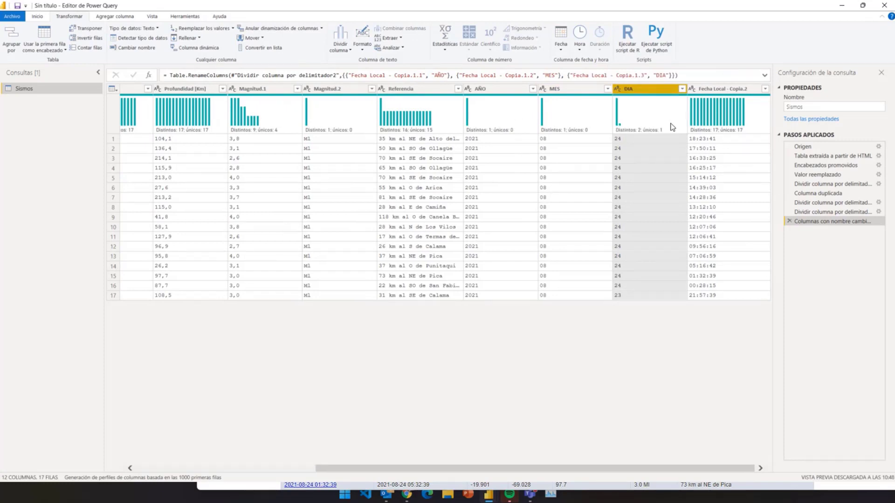
# Add a custom column named DD-MM-YYYY with the formula [DIA]&"-"&[MES]&"-"&[AÑO].
pyautogui.keyDown('shift'); pyautogui.click(510, 92); pyautogui.keyUp('shift')
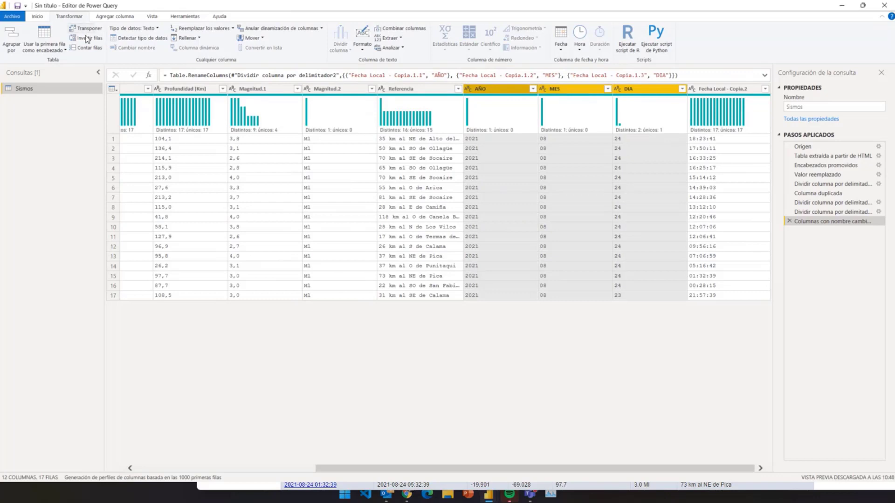
pyautogui.click(134, 18)
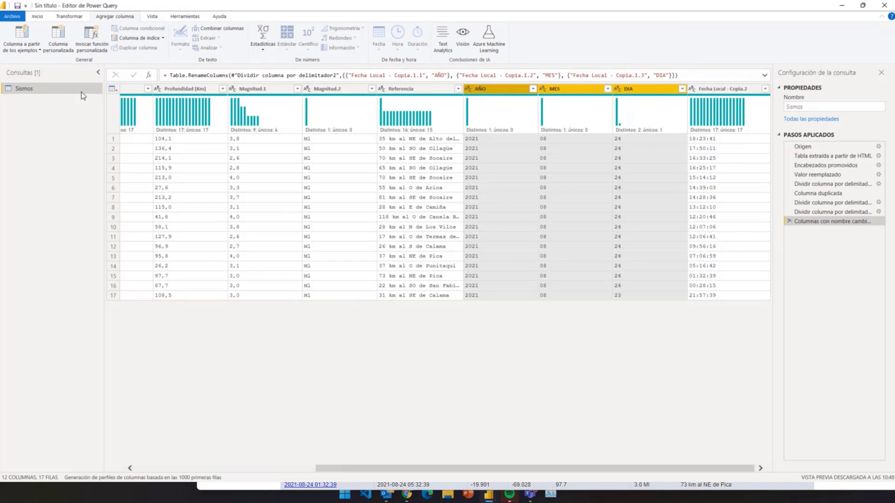
pyautogui.click(58, 37)
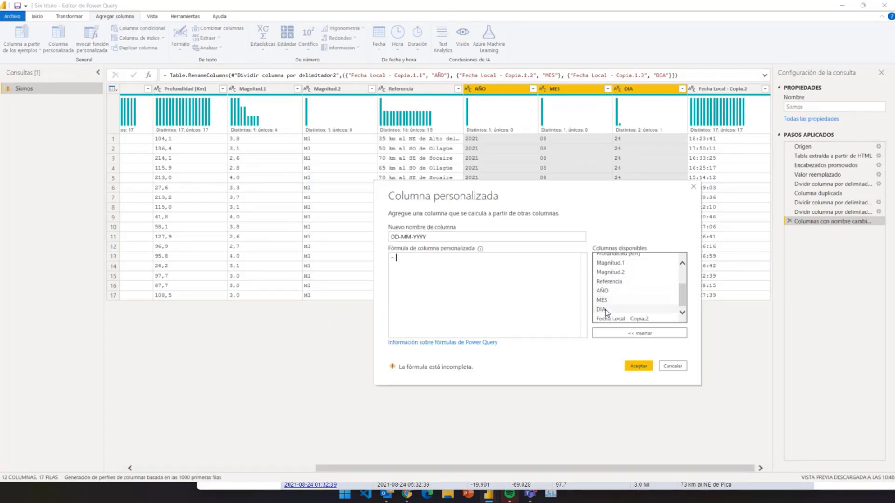
pyautogui.doubleClick(605, 309)
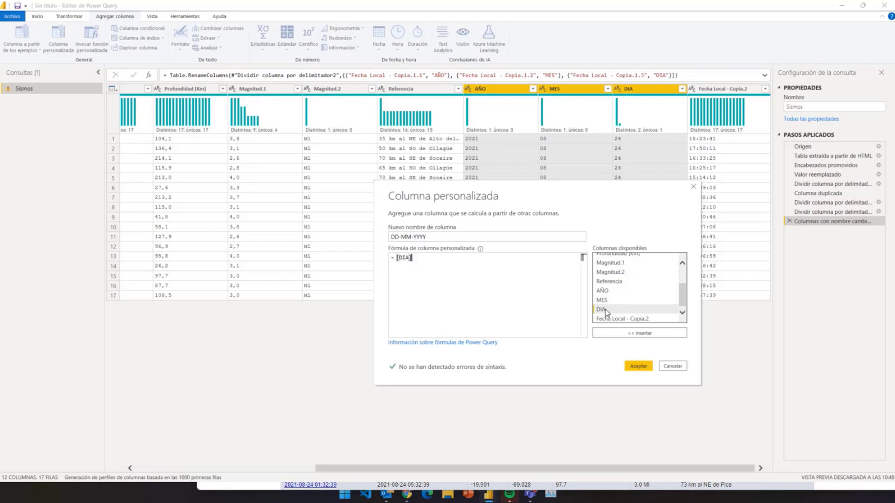
pyautogui.write('&')
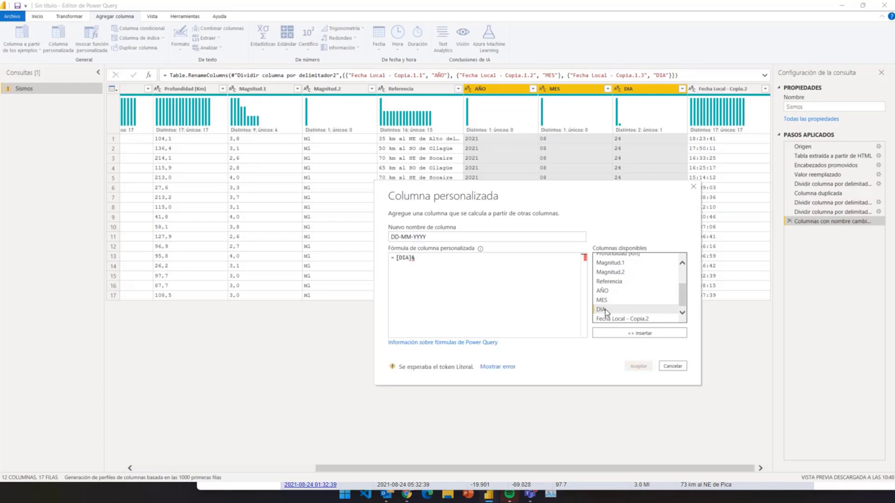
pyautogui.write('"')
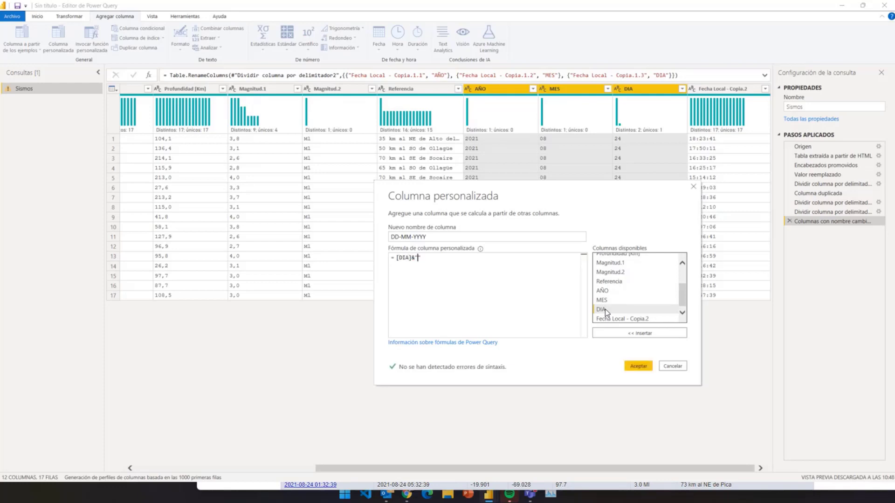
pyautogui.write('-"&')
pyautogui.doubleClick(602, 300)
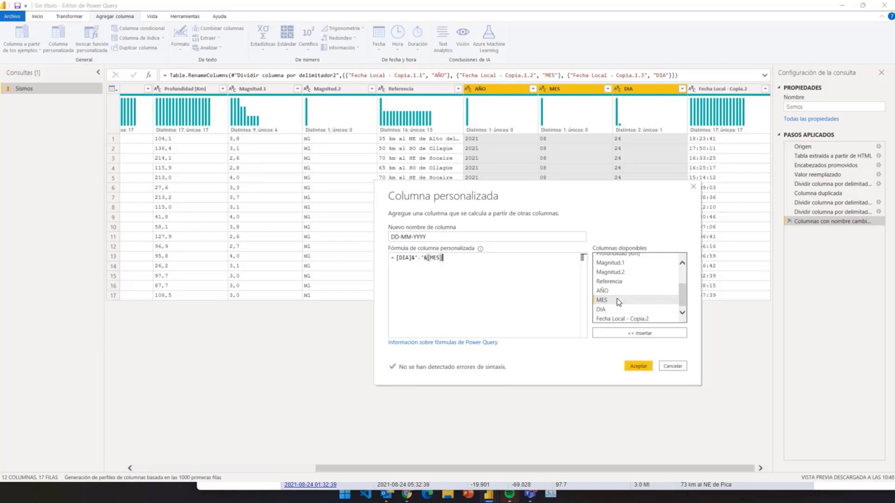
pyautogui.write('&')
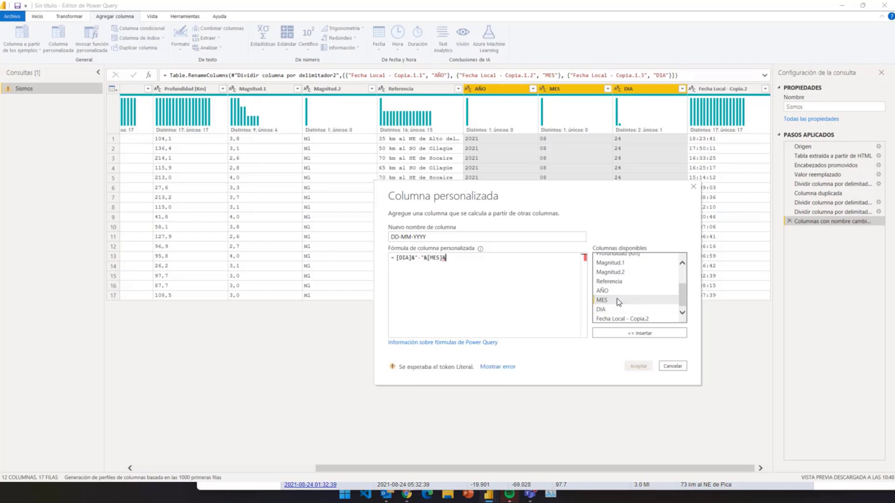
pyautogui.write('&""-"&')
pyautogui.doubleClick(606, 291)
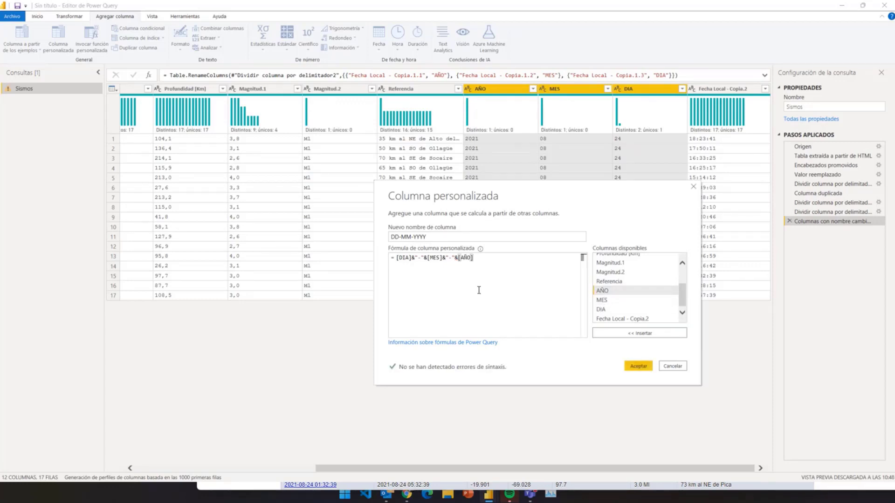
pyautogui.click(639, 367)
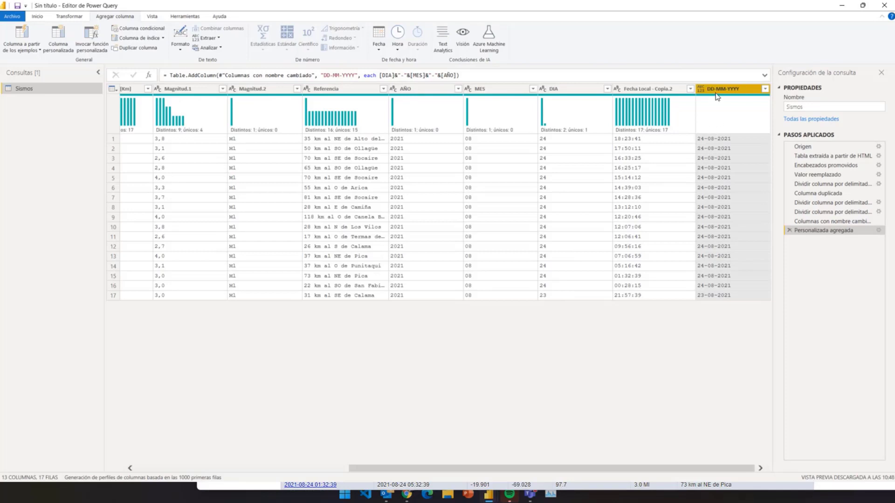
# Remove the AÑO, MES and DIA columns from the Sismos query.
pyautogui.moveTo(702, 467); pyautogui.dragTo(489, 467)
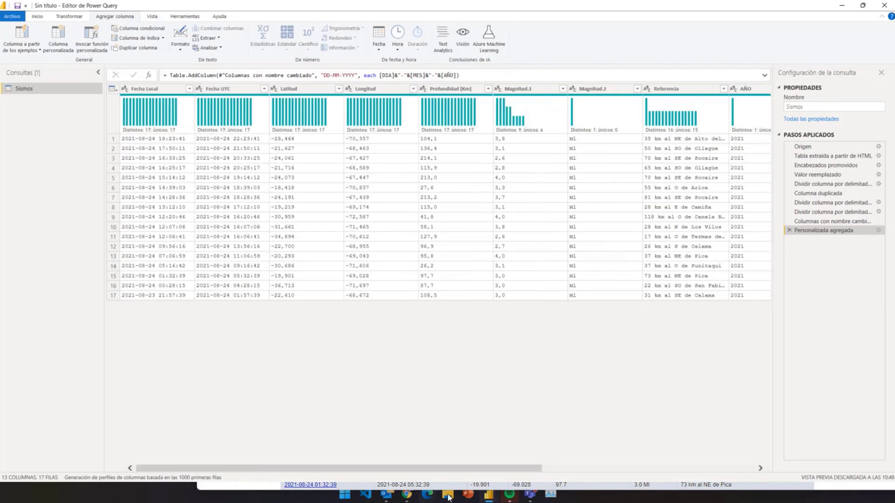
pyautogui.moveTo(495, 469); pyautogui.dragTo(809, 462)
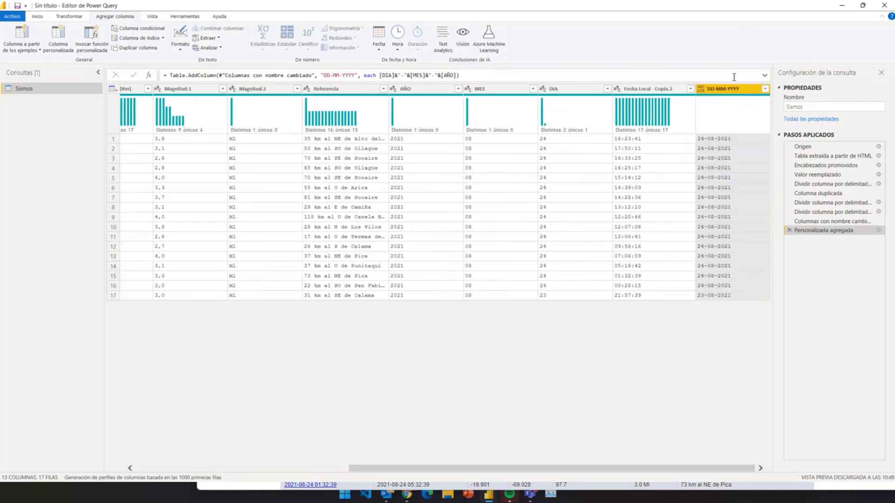
pyautogui.click(433, 88)
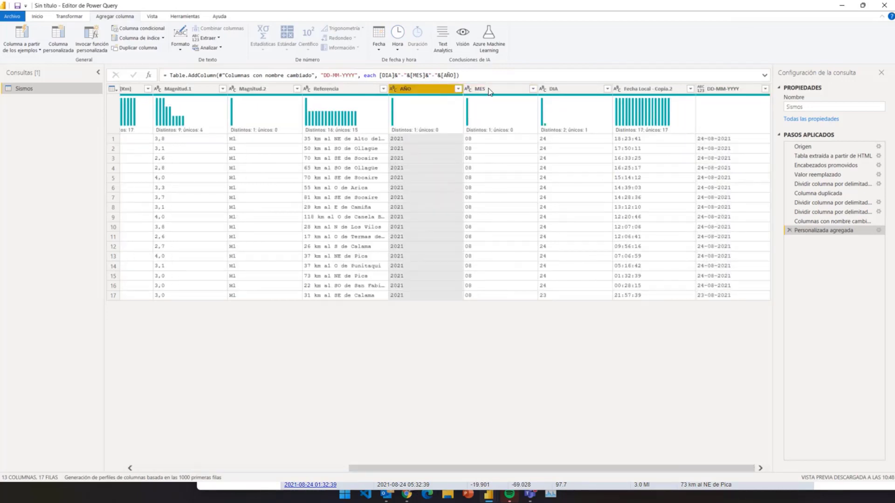
pyautogui.keyDown('shift'); pyautogui.click(568, 89); pyautogui.keyUp('shift')
pyautogui.rightClick(498, 89)
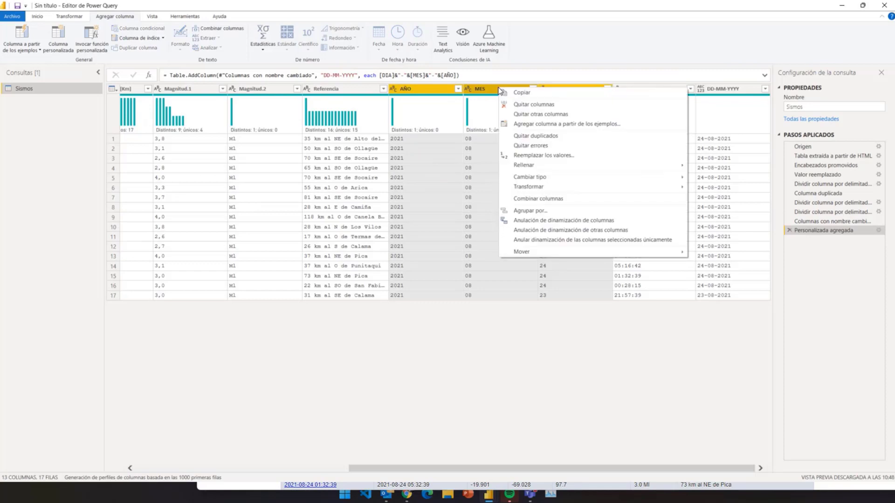
pyautogui.click(519, 105)
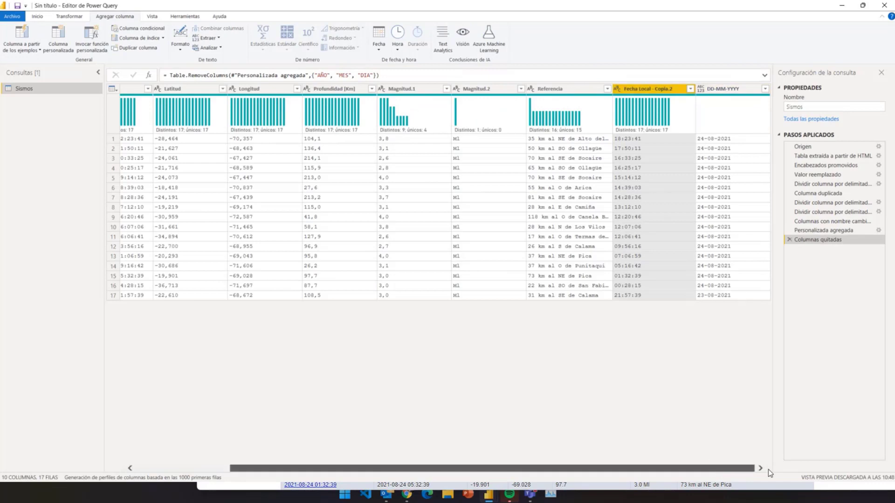
pyautogui.keyDown('ctrl'); pyautogui.click(725, 89); pyautogui.keyUp('ctrl')
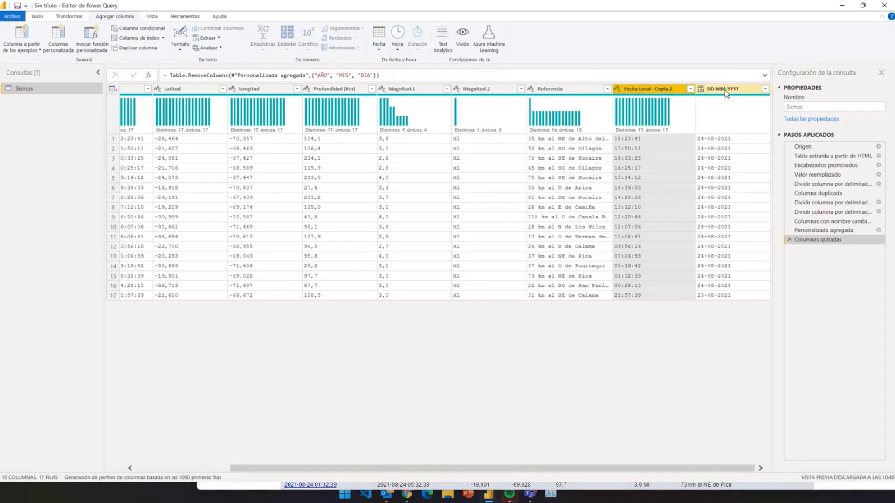
pyautogui.click(726, 93)
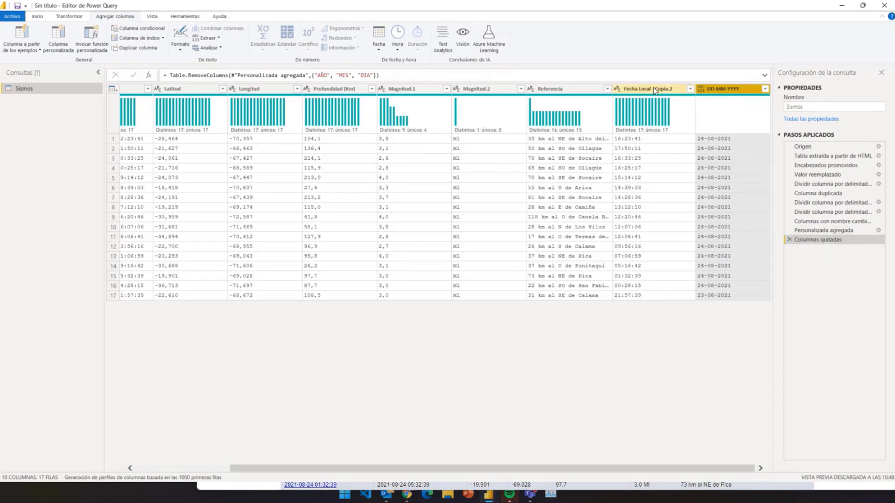
# Edit the Personalizada agregada step's formula to append &" "& [#"Fecha Local - Copia.2"] after [AÑO].
pyautogui.click(846, 231)
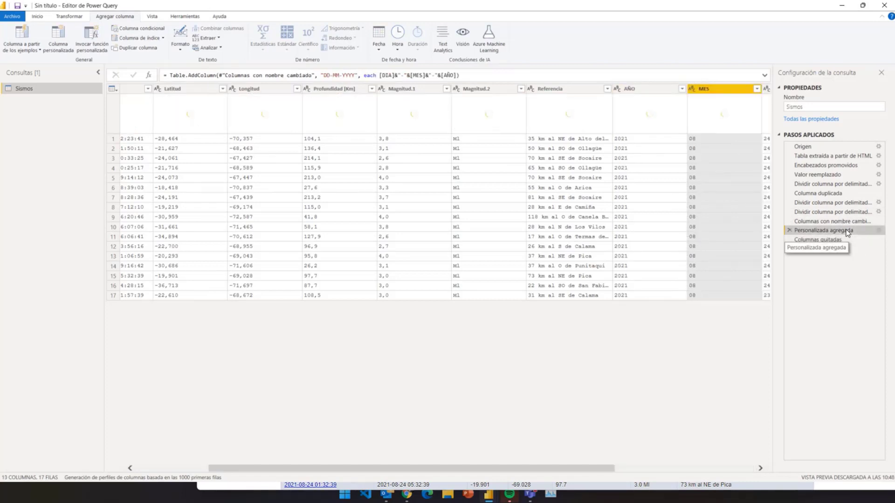
pyautogui.moveTo(589, 467); pyautogui.dragTo(730, 466)
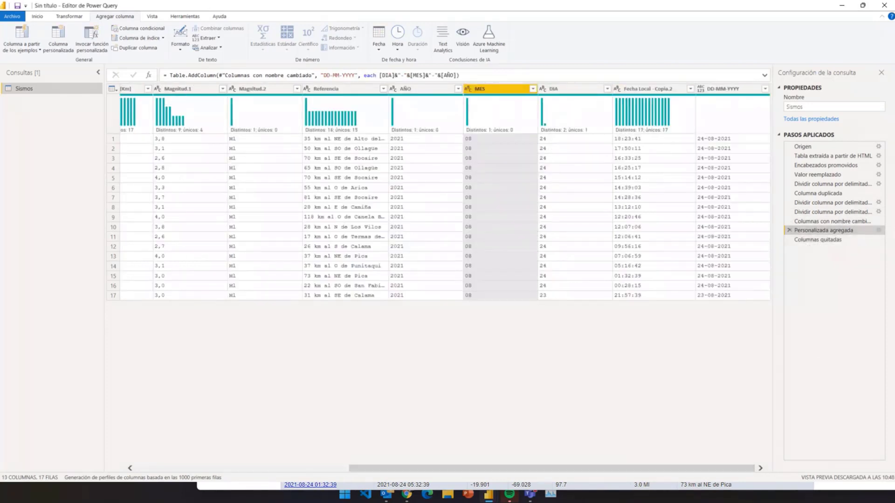
pyautogui.click(879, 231)
pyautogui.click(407, 225)
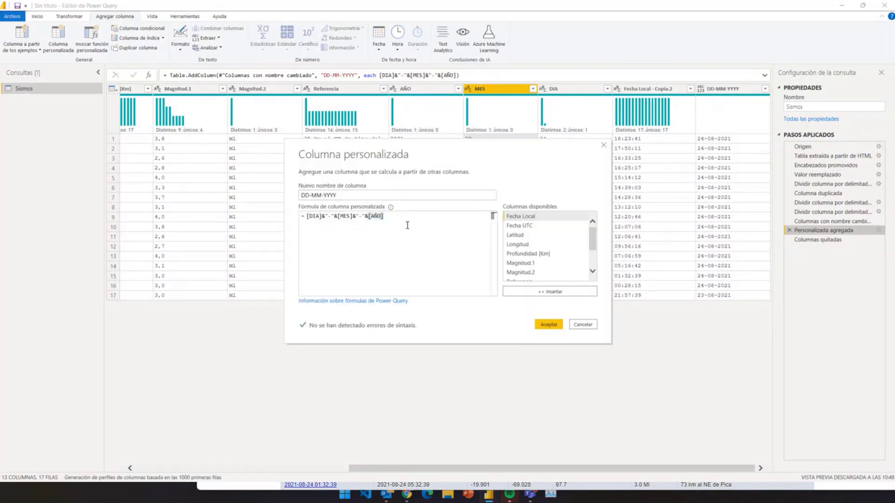
pyautogui.write('"')
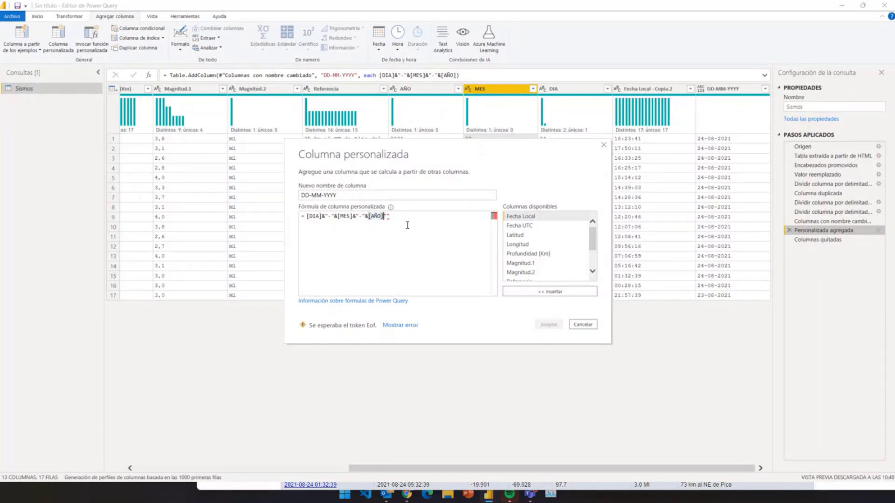
pyautogui.write('&')
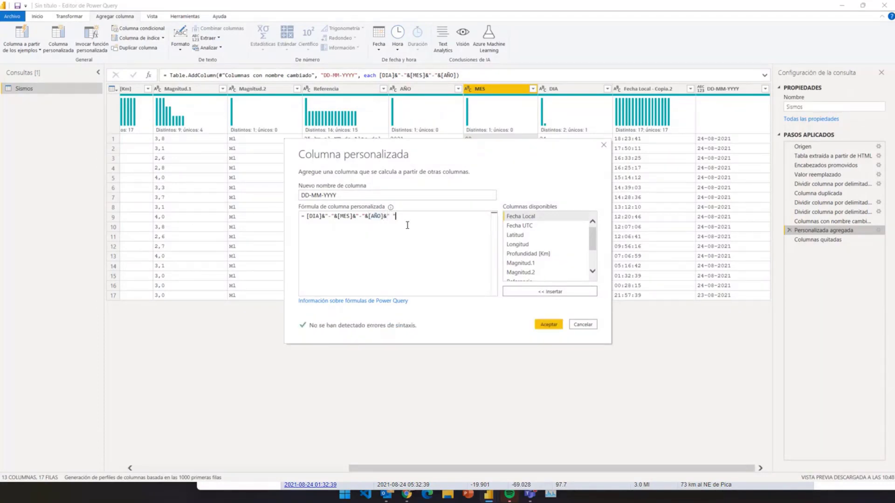
pyautogui.write(' &')
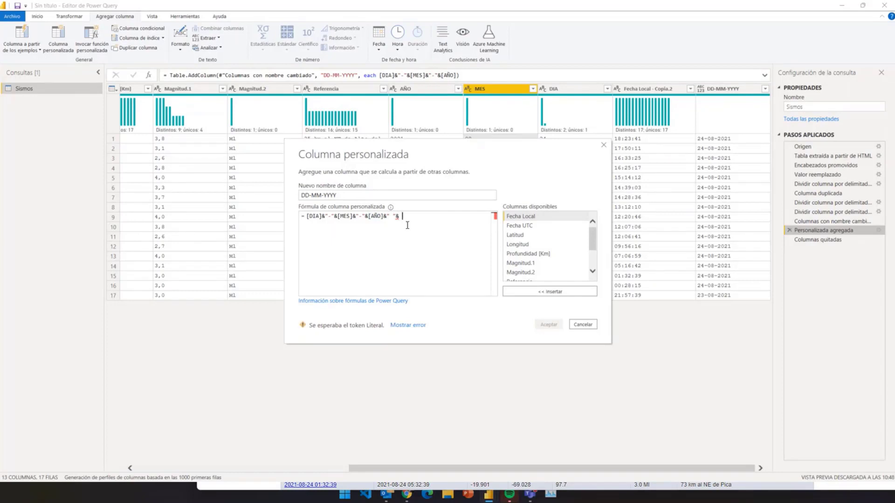
pyautogui.scroll(-2, 559, 245)
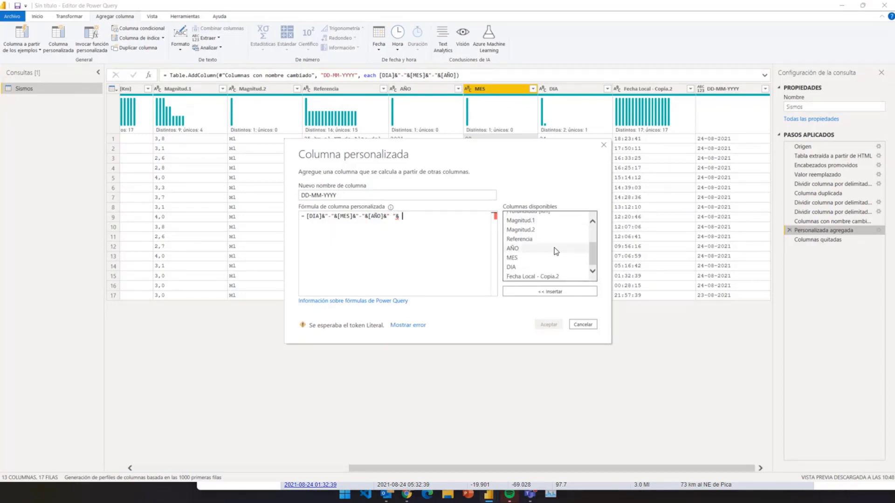
pyautogui.doubleClick(525, 277)
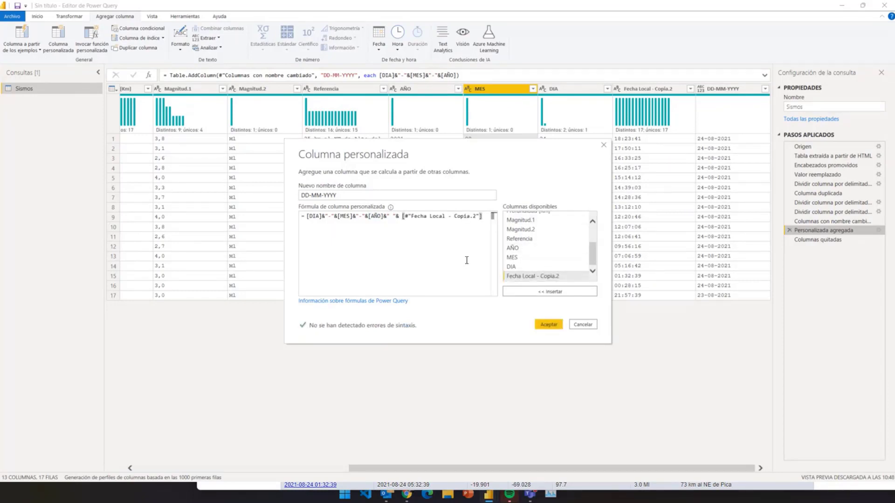
pyautogui.click(552, 325)
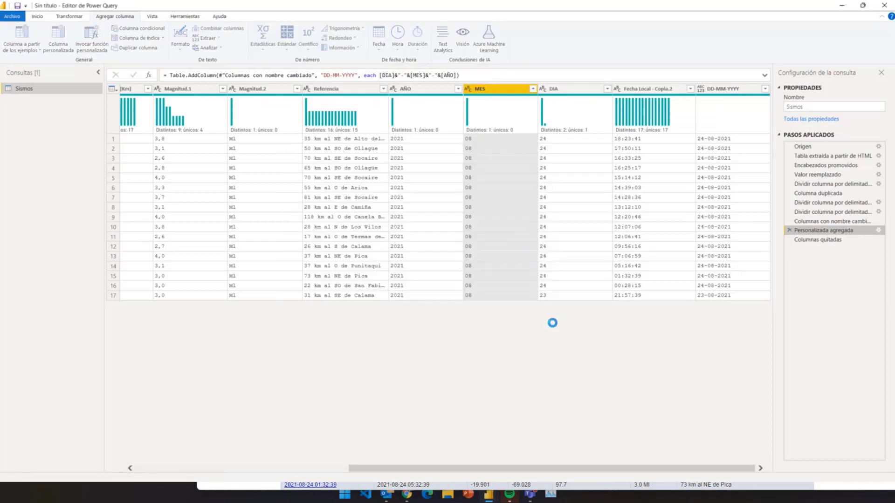
# Return to the Columnas quitadas step and remove the Fecha Local - Copia.2 column as well.
pyautogui.click(806, 242)
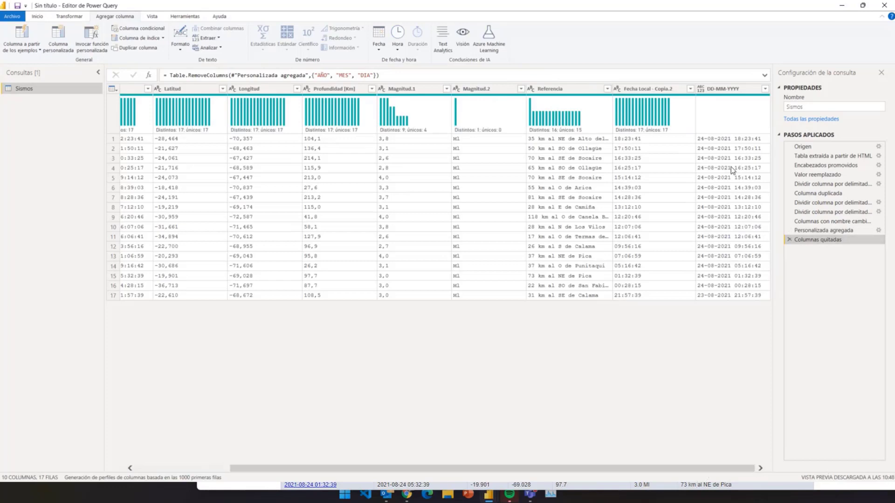
pyautogui.click(641, 91)
pyautogui.rightClick(642, 92)
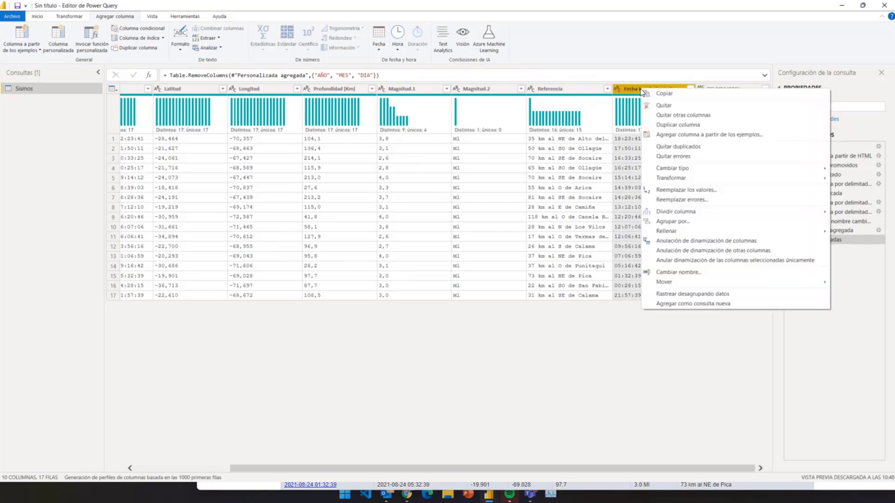
pyautogui.click(662, 107)
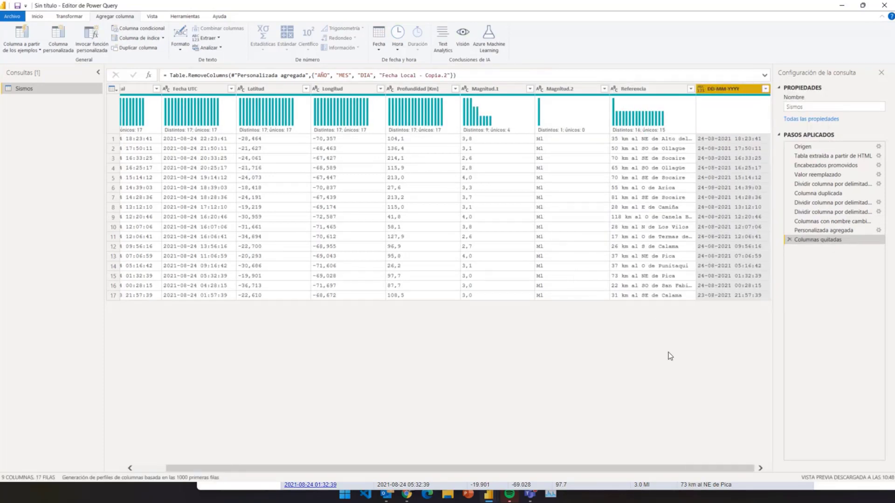
# Change the data type of the Fecha Local and Fecha UTC columns to Fecha/Hora.
pyautogui.moveTo(670, 468); pyautogui.dragTo(242, 447)
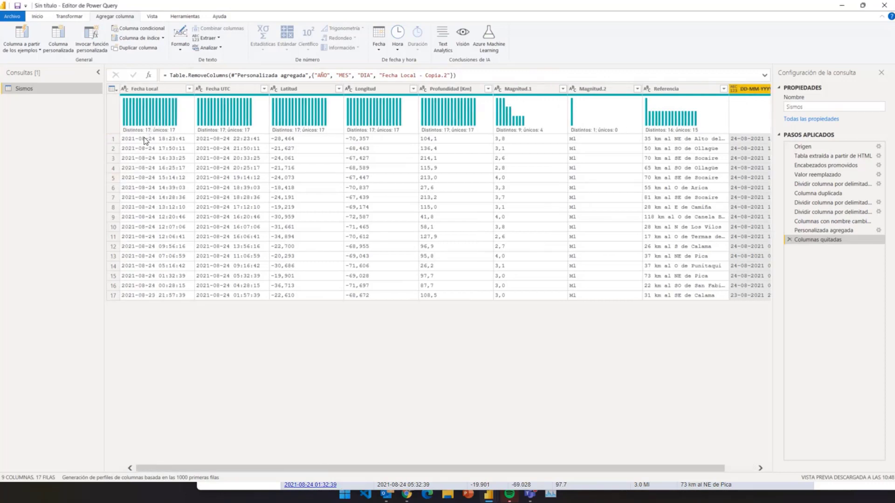
pyautogui.moveTo(509, 472); pyautogui.dragTo(540, 471)
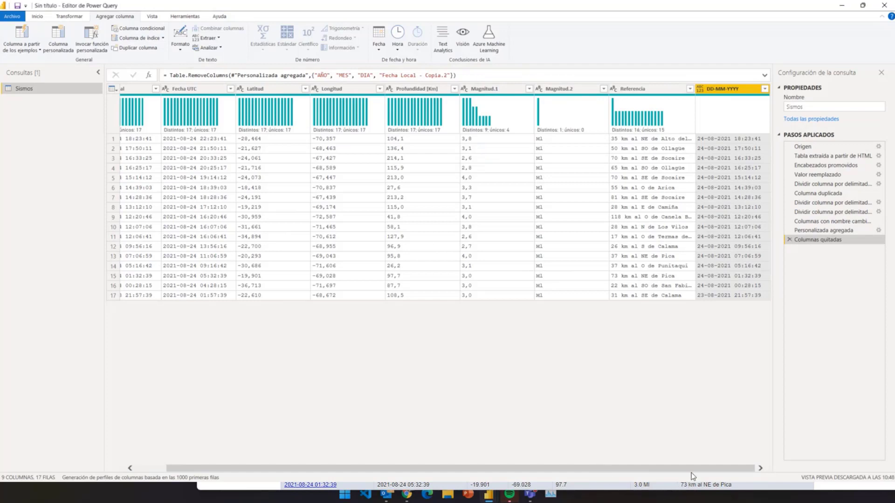
pyautogui.moveTo(691, 471); pyautogui.dragTo(660, 469)
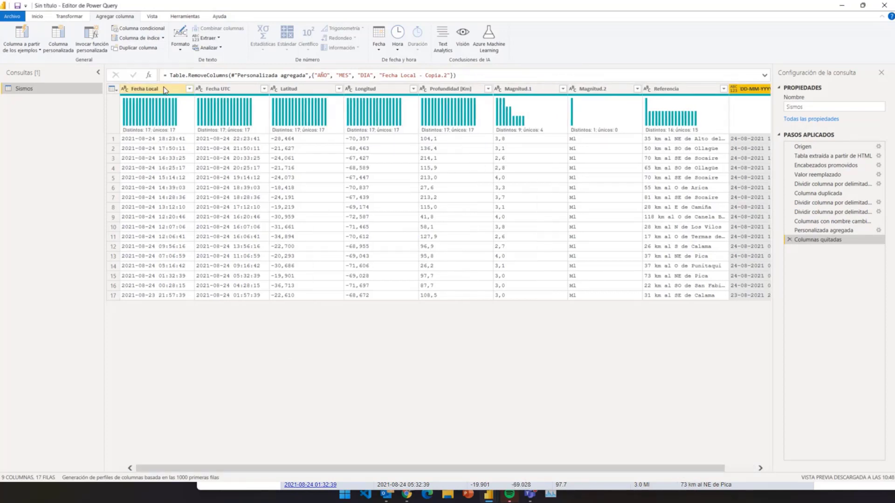
pyautogui.moveTo(175, 108)
pyautogui.click(125, 88)
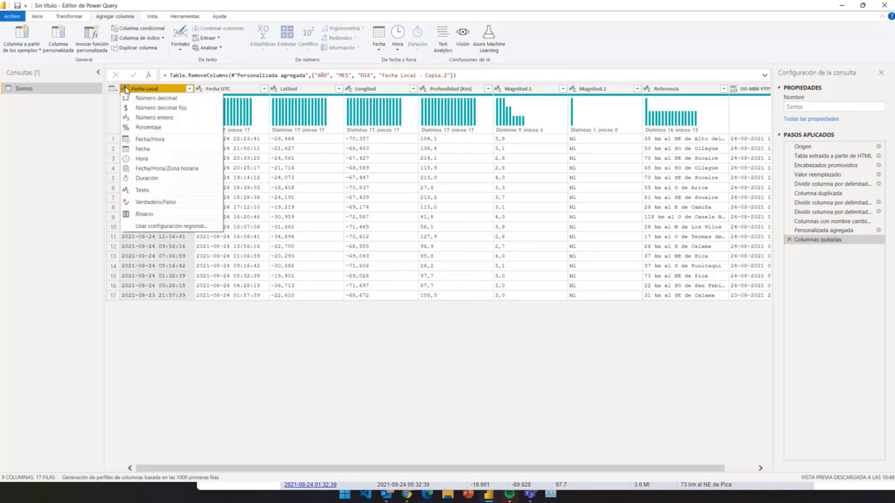
pyautogui.click(156, 139)
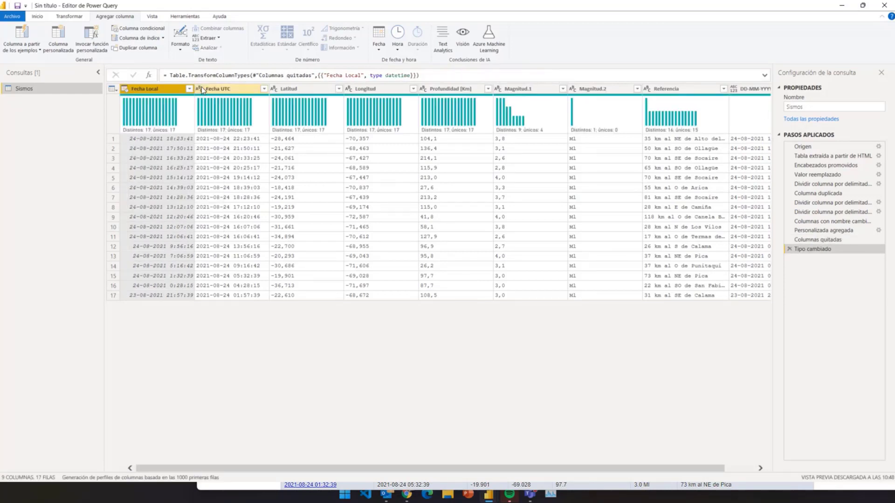
pyautogui.click(201, 87)
pyautogui.click(201, 142)
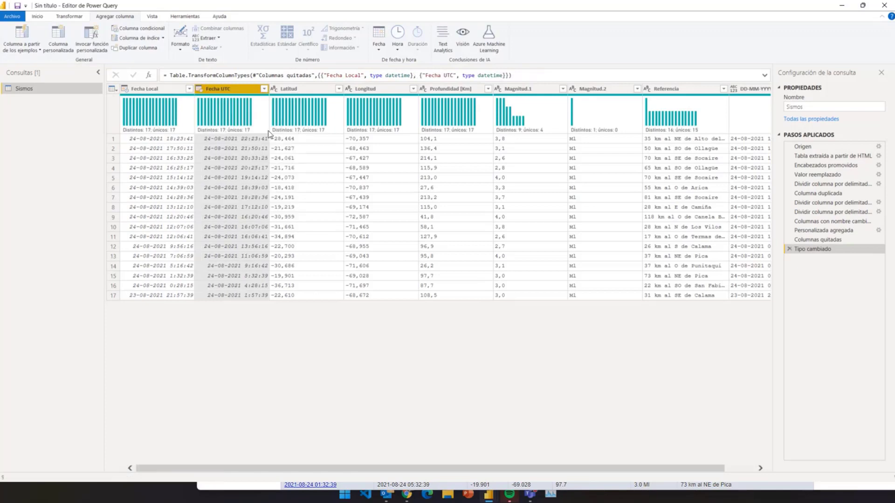
# Change the data type of the Latitud, Longitud, Profundidad [Km] and Magnitud.1 columns to Número decimal.
pyautogui.click(275, 89)
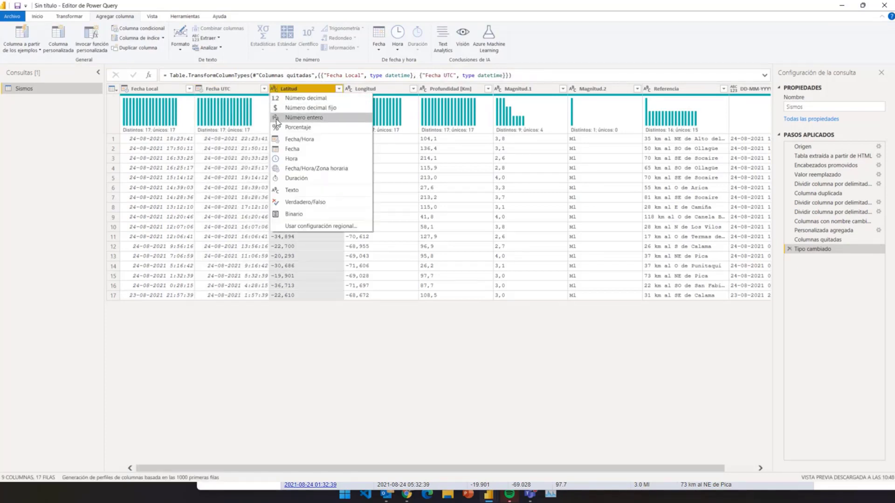
pyautogui.click(280, 98)
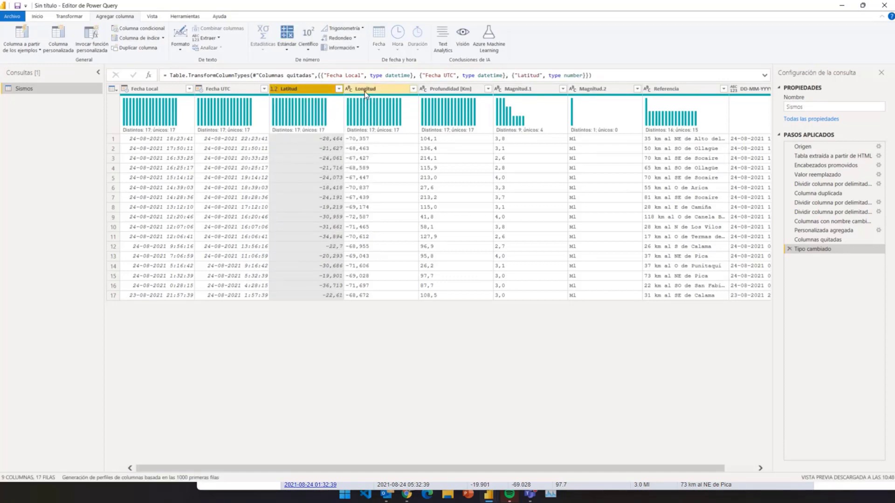
pyautogui.click(349, 89)
pyautogui.click(352, 103)
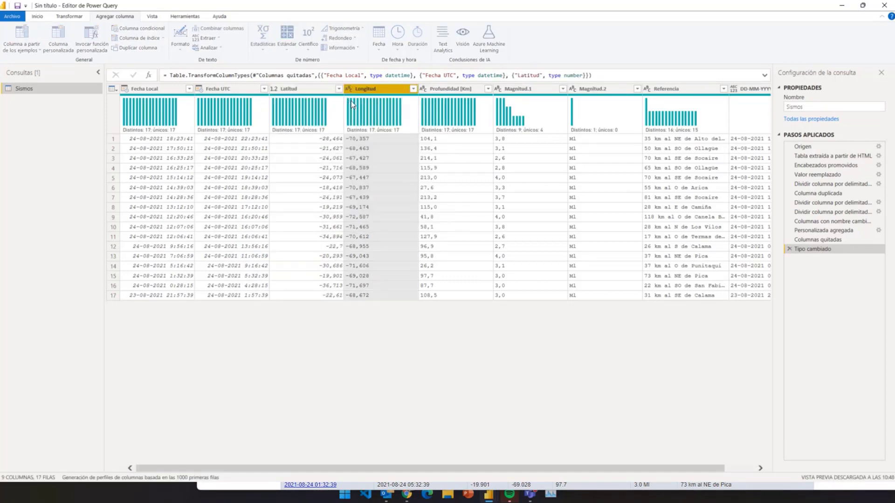
pyautogui.click(423, 89)
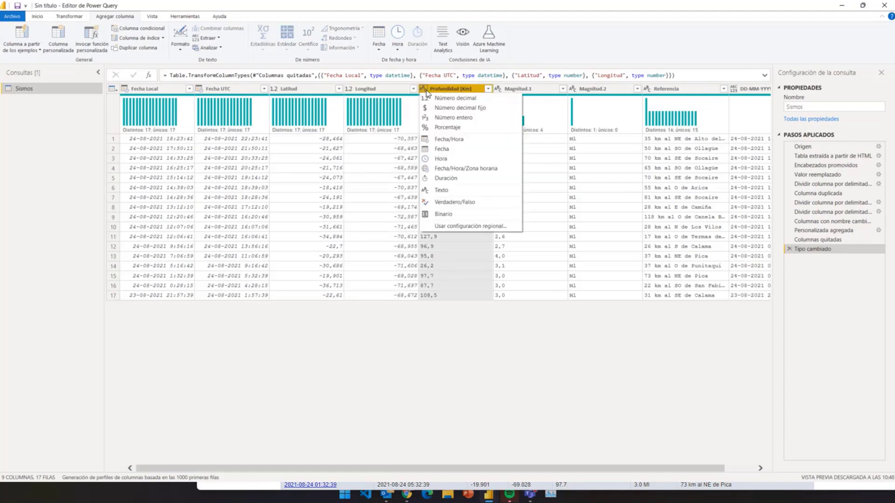
pyautogui.click(445, 98)
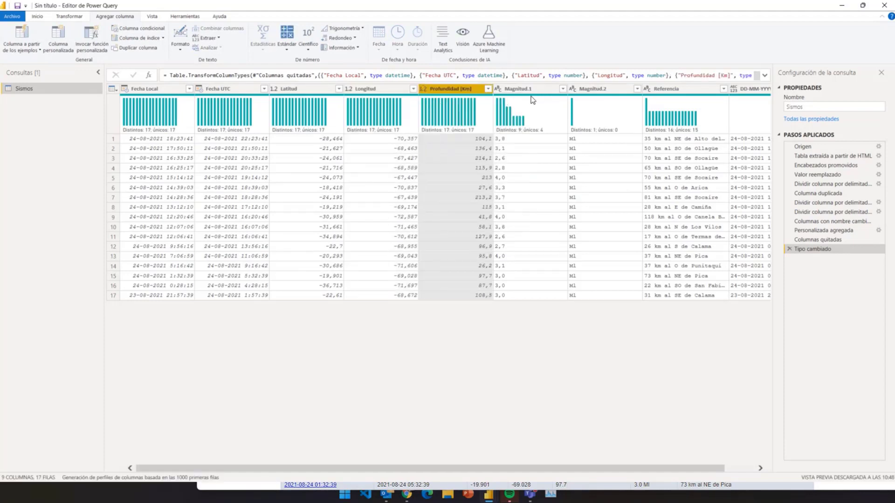
pyautogui.click(497, 88)
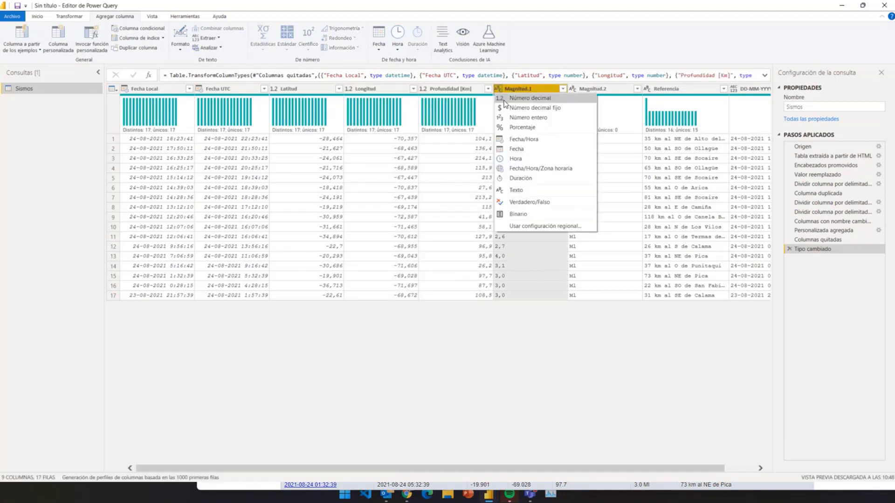
pyautogui.click(504, 100)
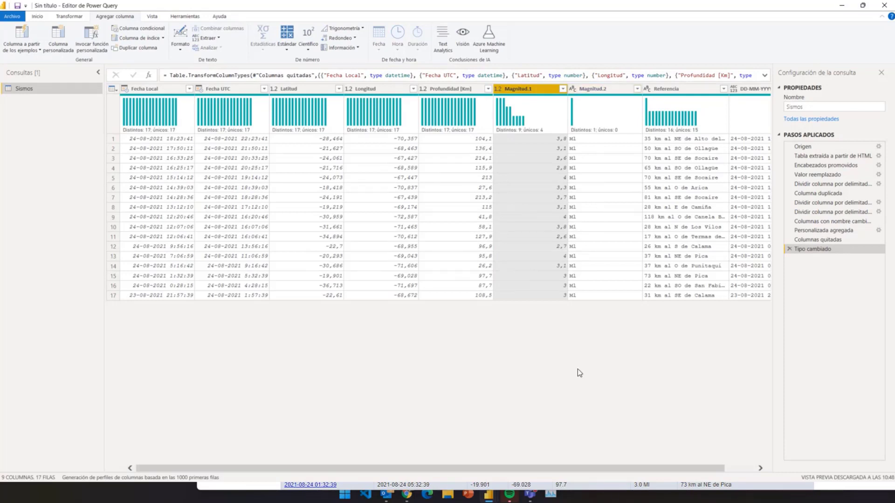
# Change the DD-MM-YYYY column's data type to Fecha/Hora, and apply the query changes to return to the report.
pyautogui.moveTo(716, 469); pyautogui.dragTo(765, 466)
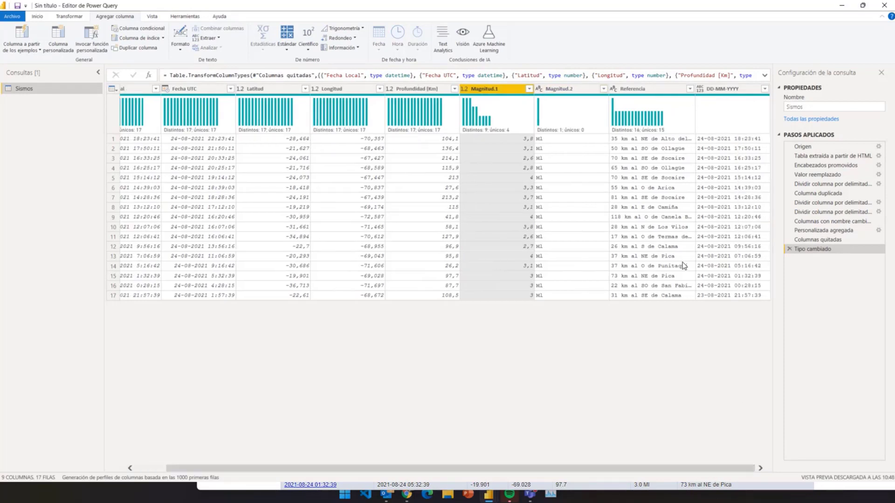
pyautogui.click(700, 90)
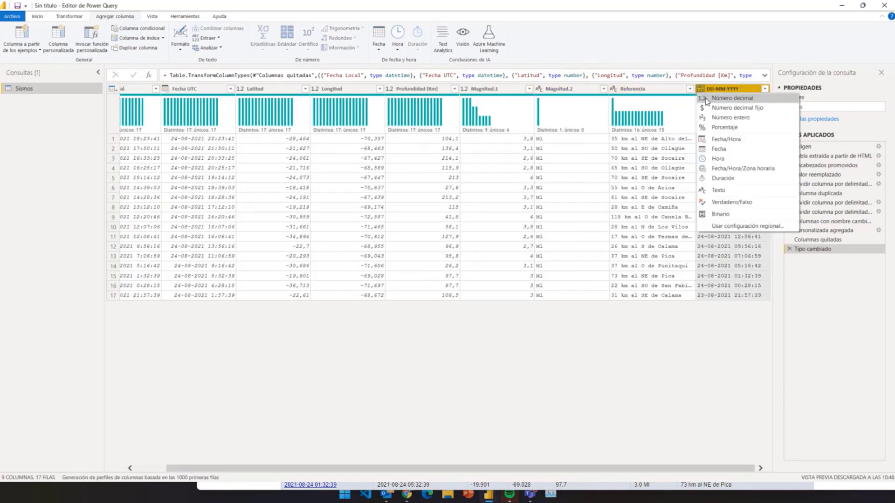
pyautogui.click(707, 141)
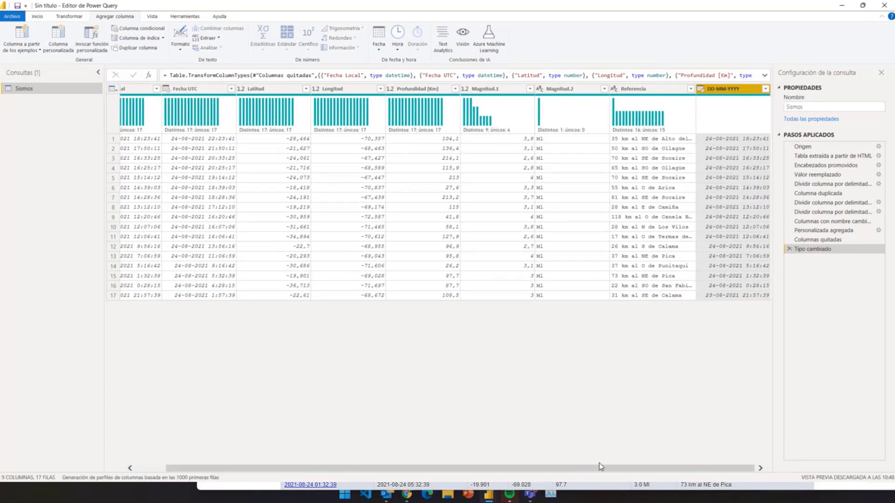
pyautogui.moveTo(607, 465); pyautogui.dragTo(676, 444)
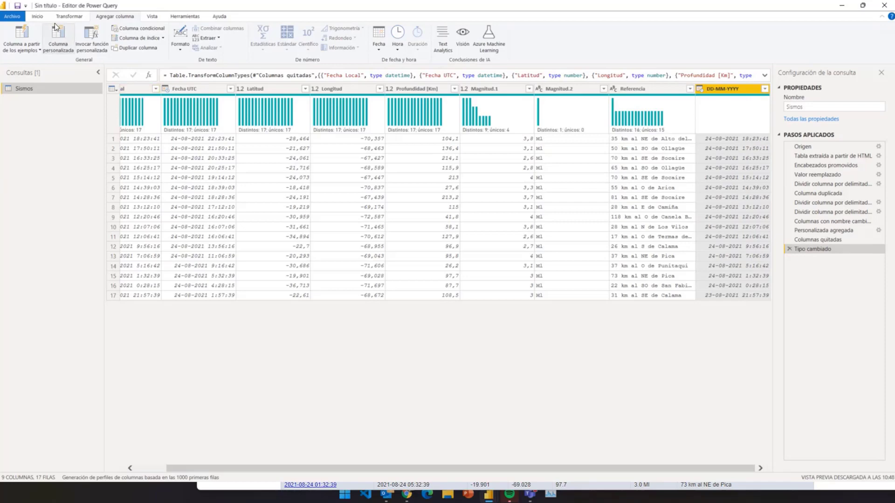
pyautogui.click(37, 17)
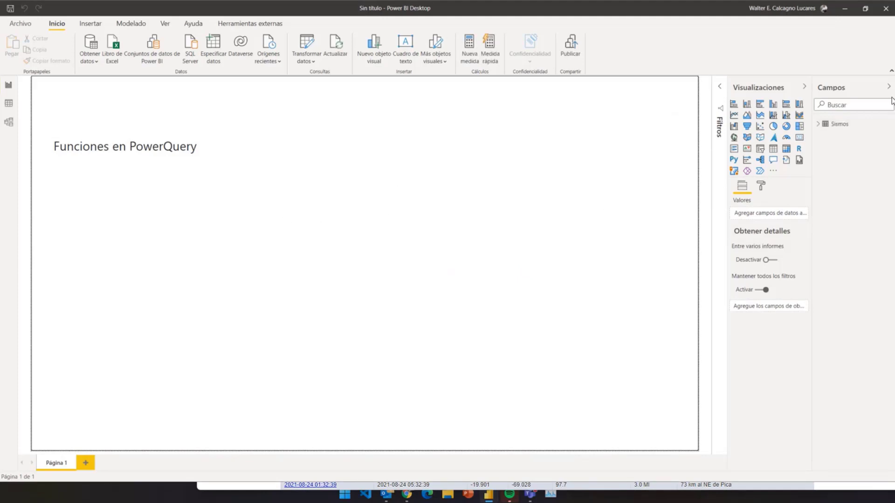
# Add a map visual to the report page and place it to the right of the Funciones en PowerQuery title.
pyautogui.click(818, 124)
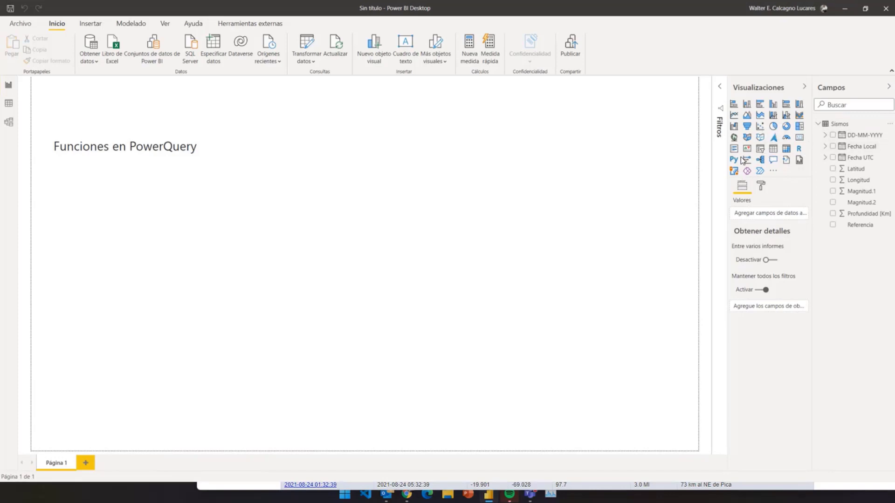
pyautogui.click(734, 137)
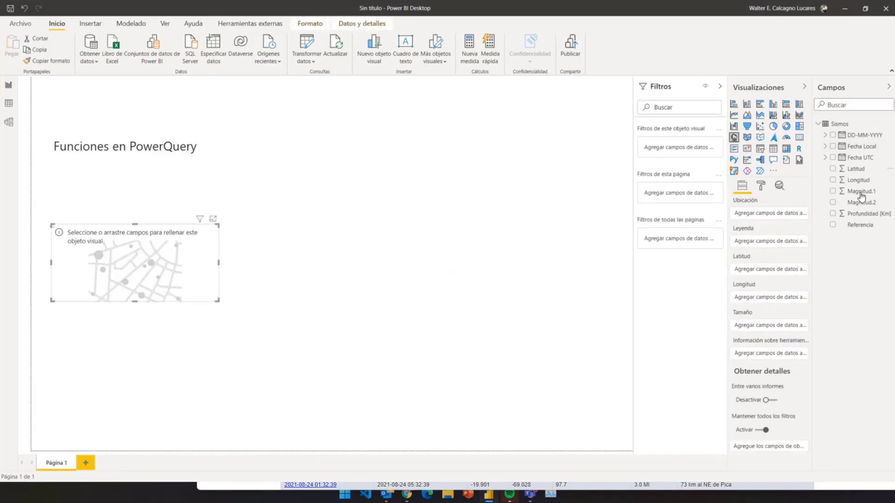
pyautogui.moveTo(130, 225); pyautogui.dragTo(464, 173)
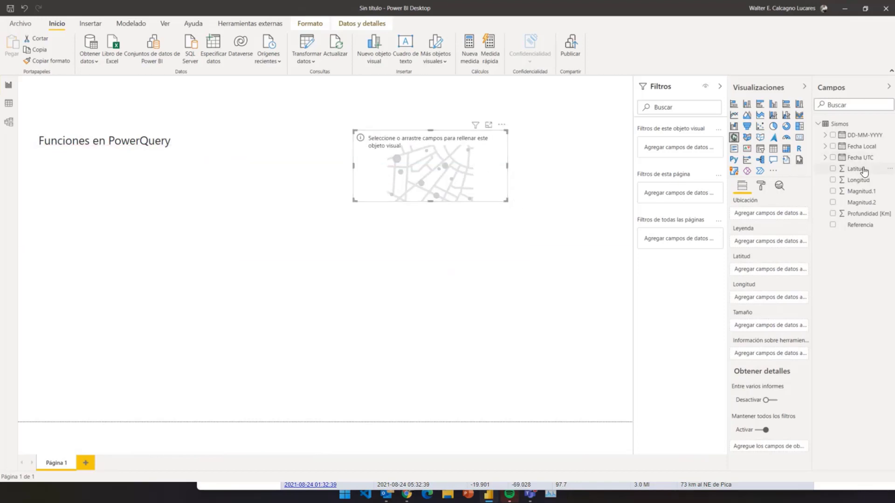
# Assign the Latitud and Longitud fields to the map's coordinates, and stretch the map into a tall shape on the page.
pyautogui.moveTo(862, 170); pyautogui.dragTo(780, 269)
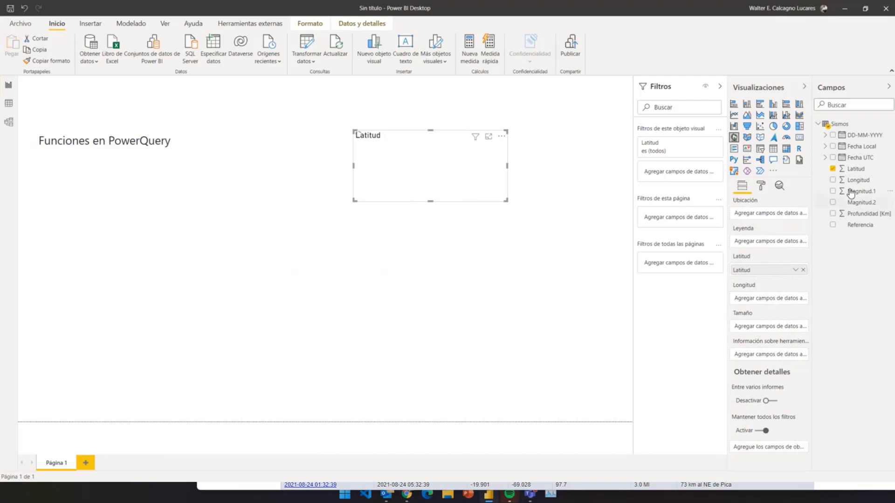
pyautogui.moveTo(856, 180); pyautogui.dragTo(770, 301)
pyautogui.moveTo(434, 204); pyautogui.dragTo(427, 405)
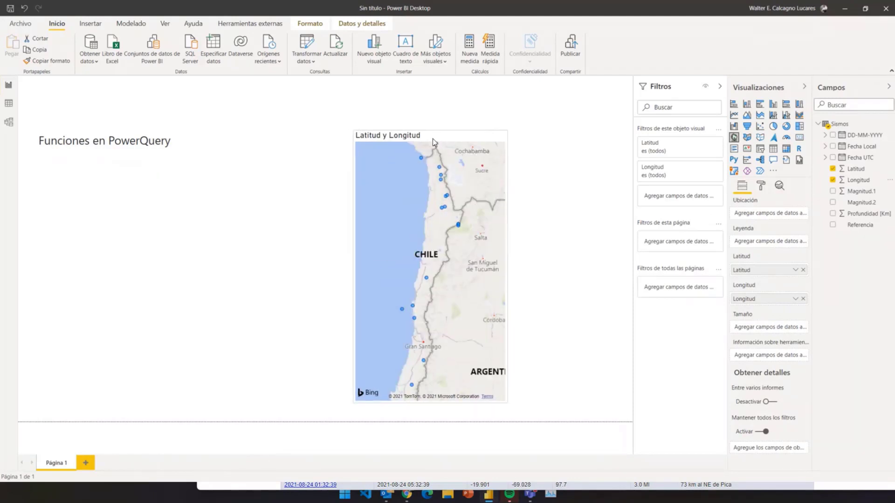
pyautogui.moveTo(433, 136); pyautogui.dragTo(451, 108)
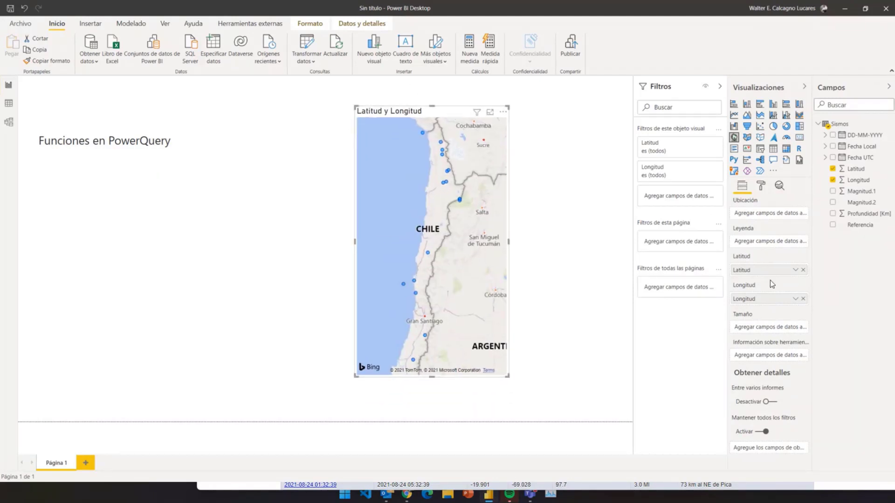
# Size the map bubbles by Magnitud.1, and enlarge the map slightly on the page.
pyautogui.moveTo(861, 196); pyautogui.dragTo(764, 328)
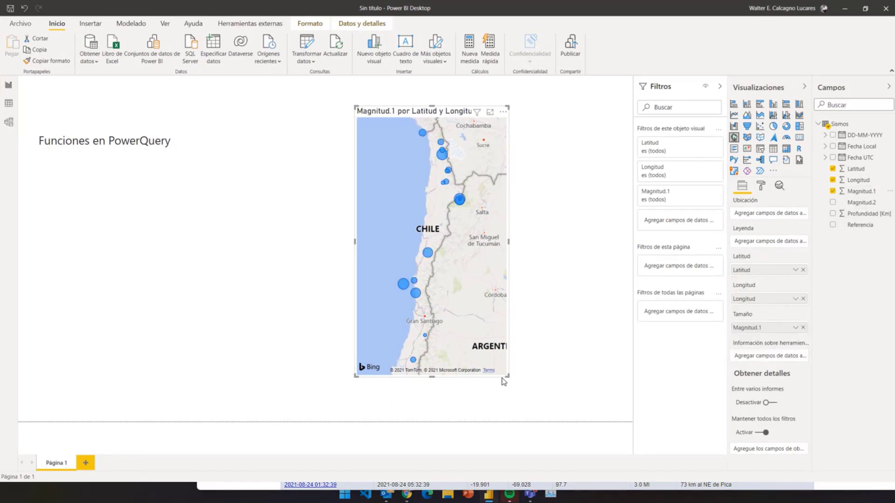
pyautogui.moveTo(507, 376); pyautogui.dragTo(521, 399)
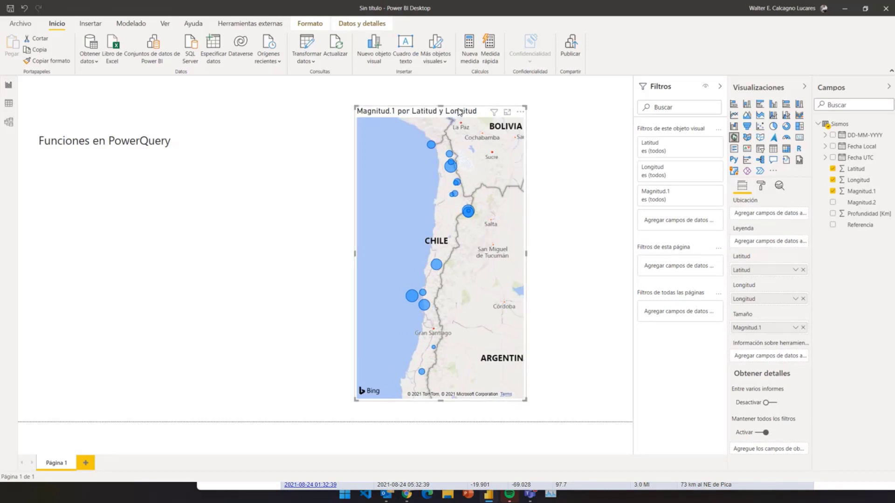
pyautogui.moveTo(458, 112); pyautogui.dragTo(465, 117)
pyautogui.click(233, 258)
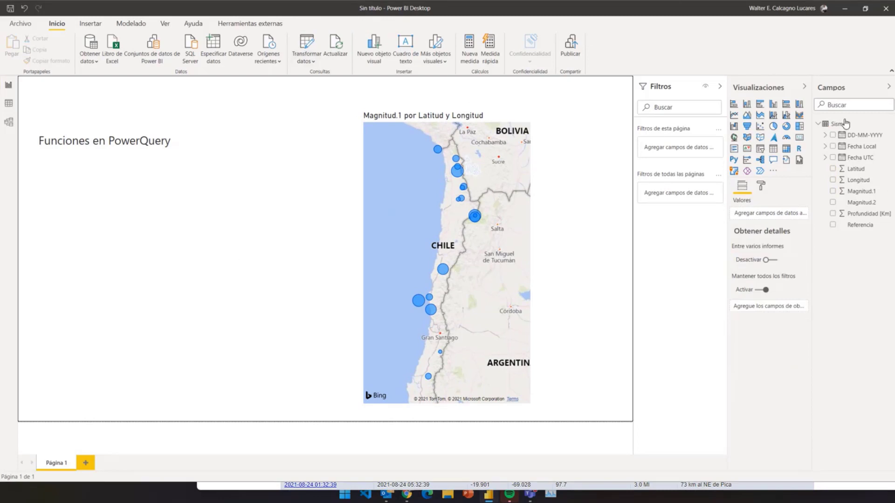
# Add a card visual from Fecha Local below the title, summarising Año by Máximo, and make the card shorter and wider.
pyautogui.moveTo(848, 146); pyautogui.dragTo(106, 253)
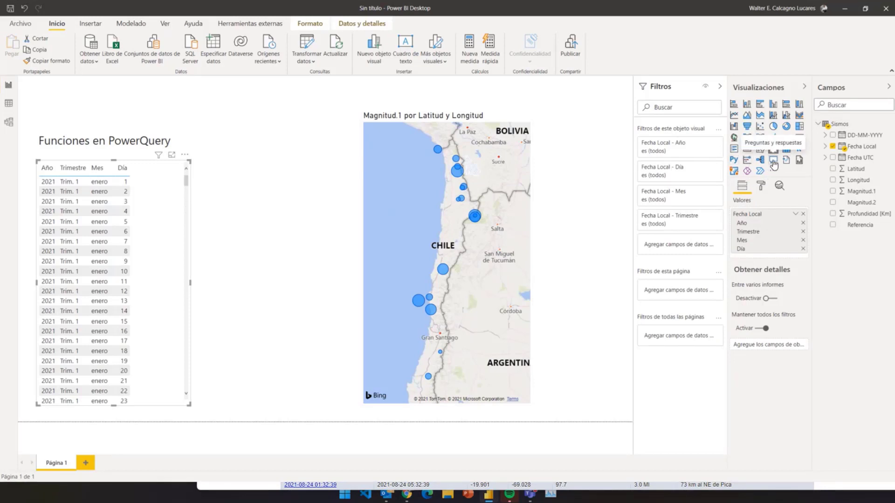
pyautogui.click(799, 137)
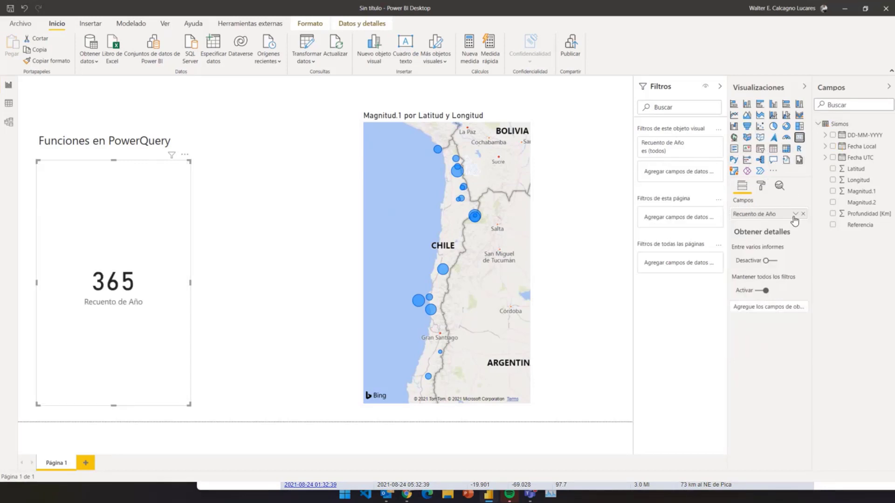
pyautogui.click(795, 213)
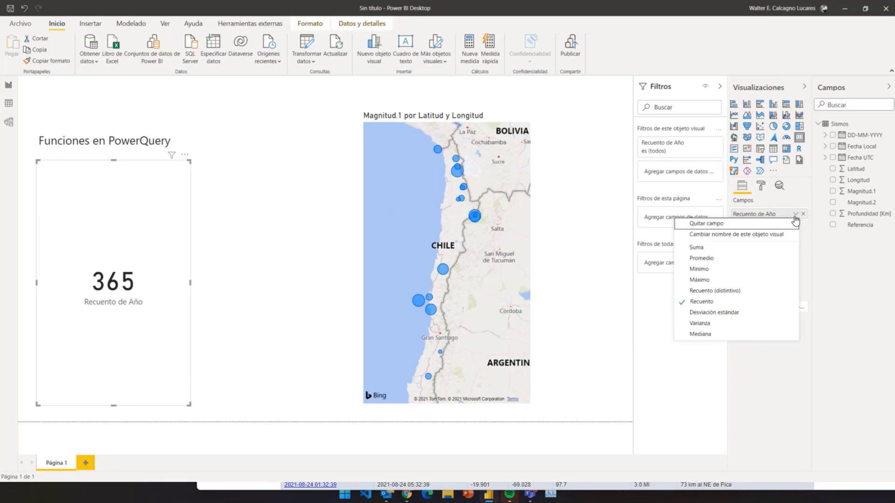
pyautogui.click(734, 279)
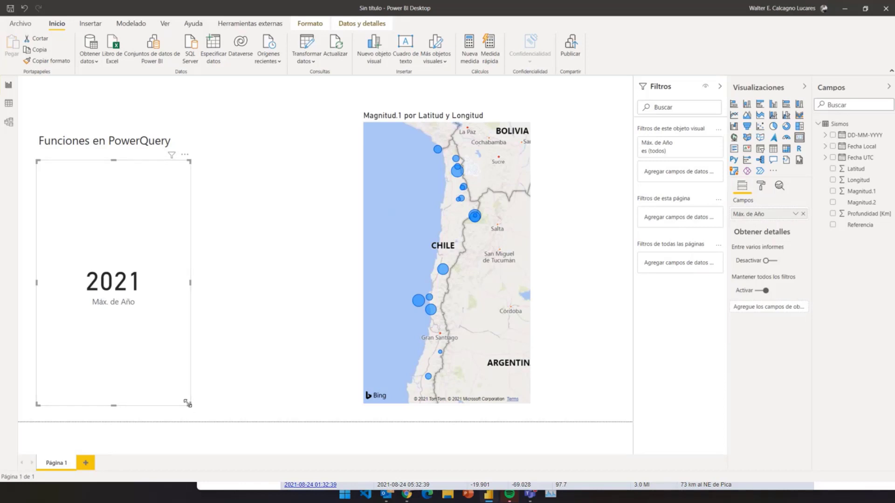
pyautogui.moveTo(189, 405); pyautogui.dragTo(251, 306)
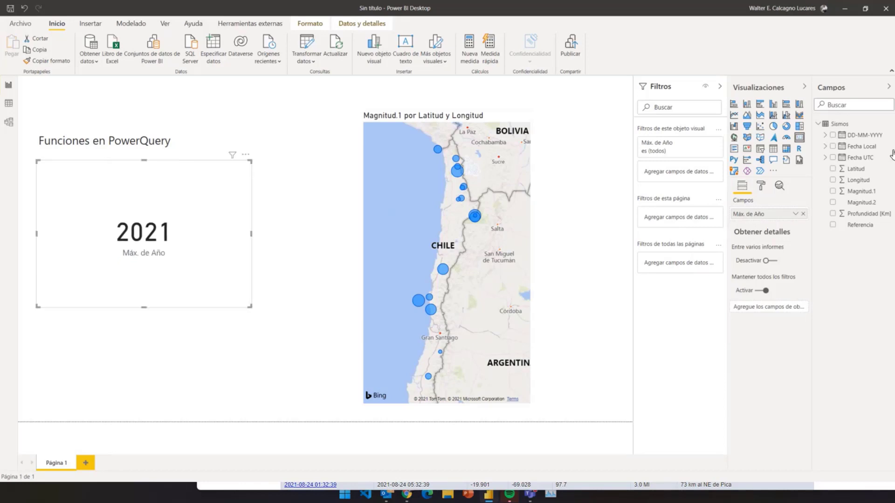
# Replace the card's Año field with the full Fecha Local field, and resize the card into a wide, low strip.
pyautogui.click(794, 214)
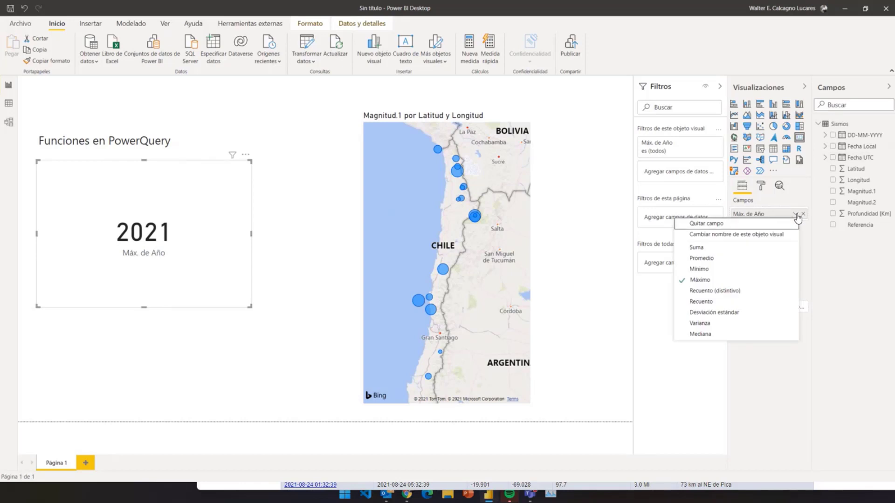
pyautogui.click(774, 224)
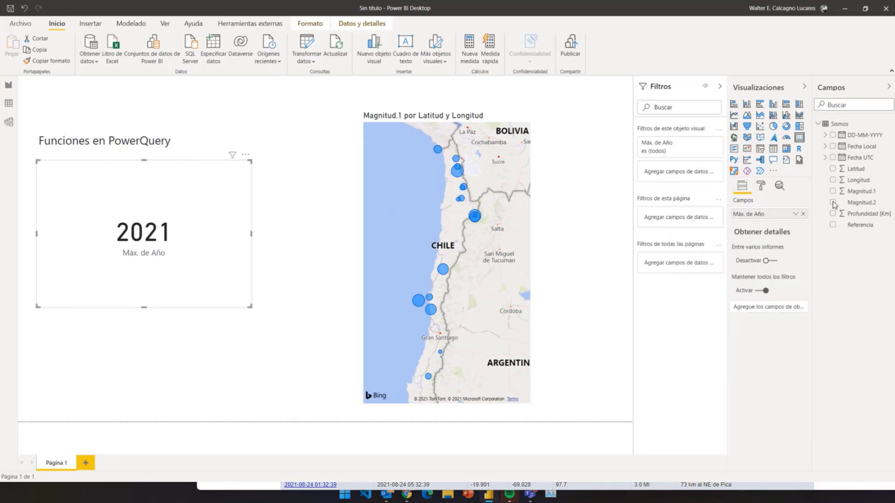
pyautogui.click(827, 148)
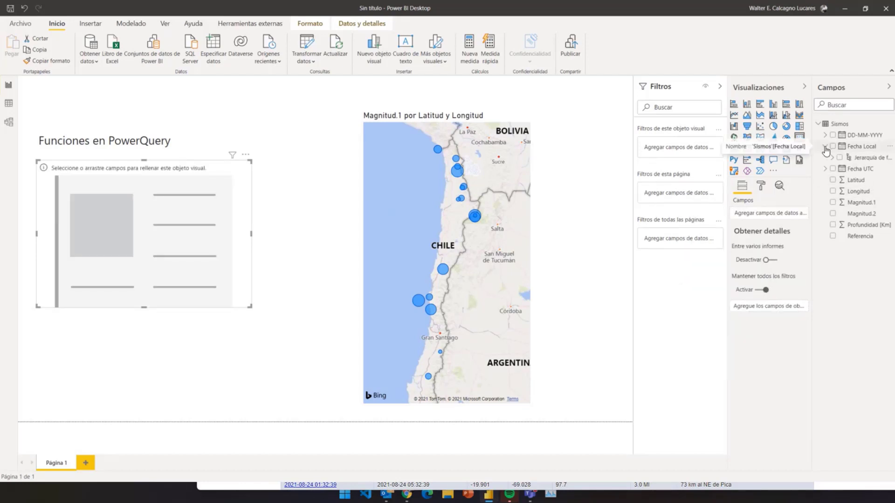
pyautogui.click(849, 147)
pyautogui.moveTo(849, 149); pyautogui.dragTo(770, 219)
pyautogui.click(796, 215)
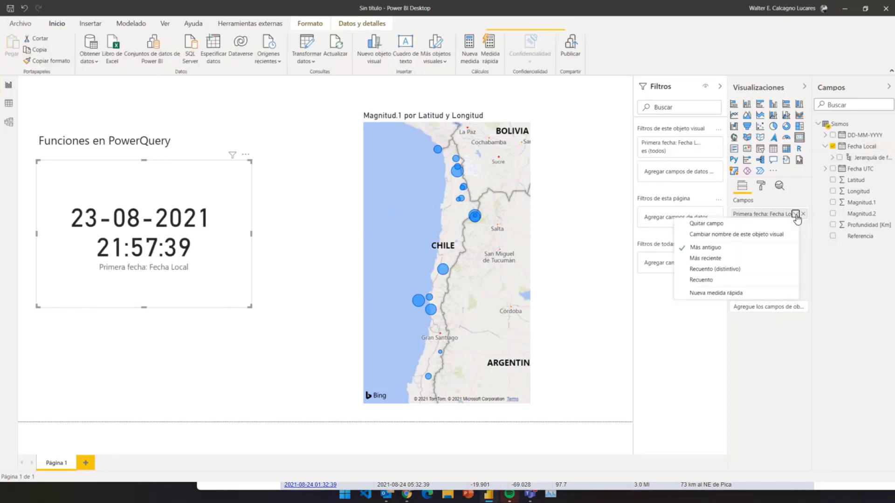
pyautogui.click(247, 304)
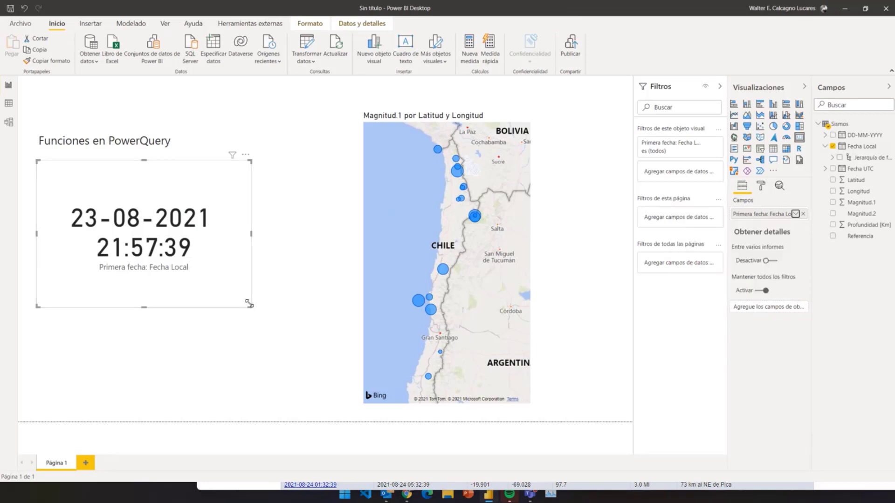
pyautogui.moveTo(249, 304); pyautogui.dragTo(311, 222)
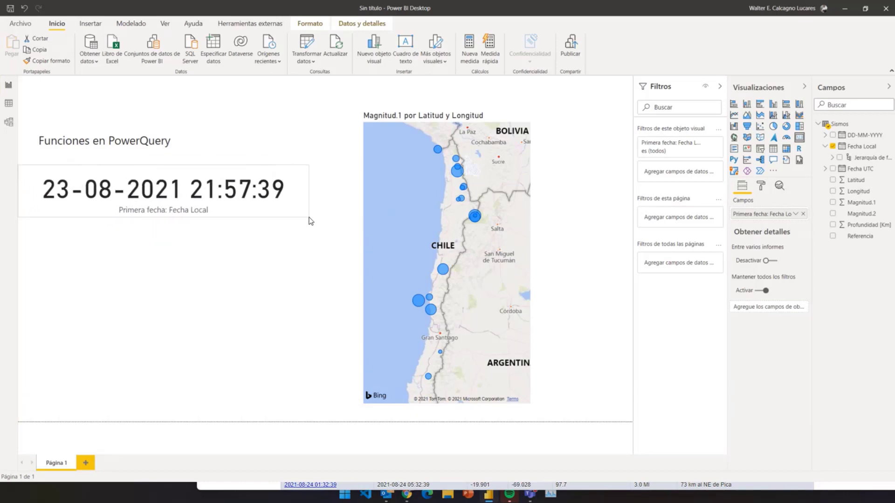
# Duplicate the Fecha Local card and place the copy below the original.
pyautogui.click(208, 212)
pyautogui.hotkey('ctrl', 'c')
pyautogui.hotkey('ctrl', 'v')
pyautogui.moveTo(220, 214); pyautogui.dragTo(195, 338)
# Set the lower card's Fecha Local summarisation to Más reciente.
pyautogui.moveTo(870, 148); pyautogui.dragTo(769, 220)
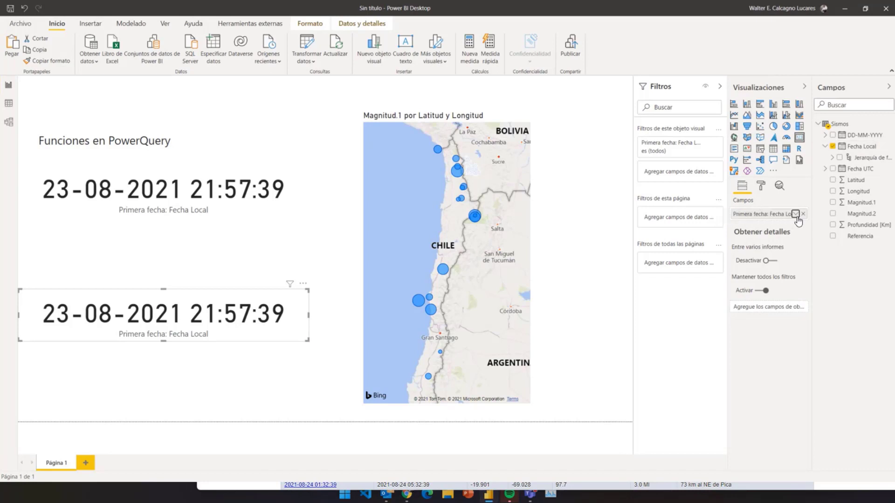
pyautogui.click(795, 215)
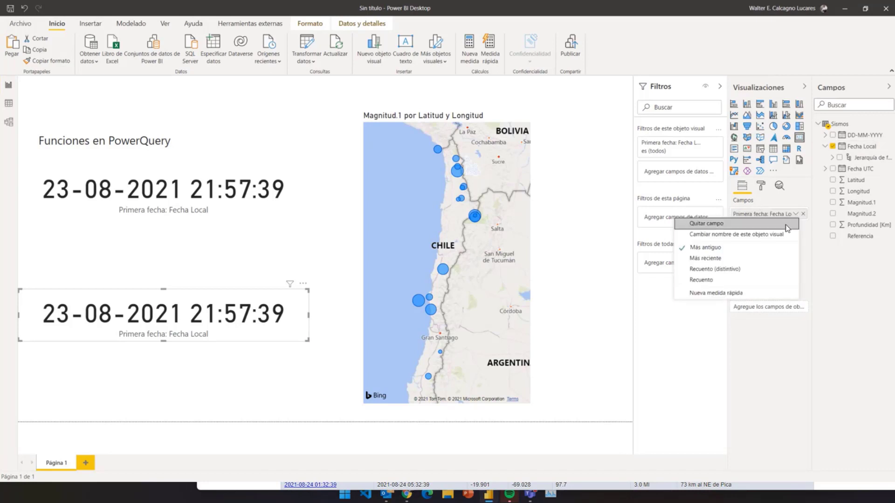
pyautogui.click(757, 259)
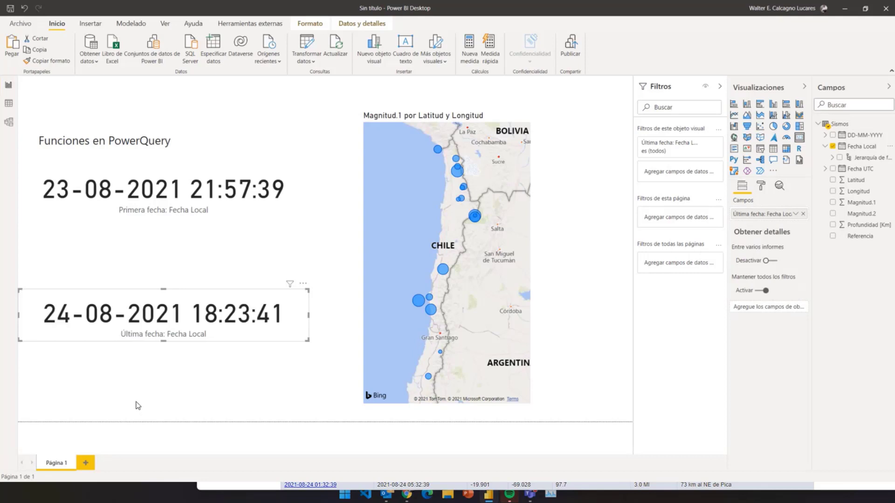
# Move the lower Fecha Local card further down the report page, leaving a wider gap below the first card.
pyautogui.moveTo(238, 341); pyautogui.dragTo(242, 375)
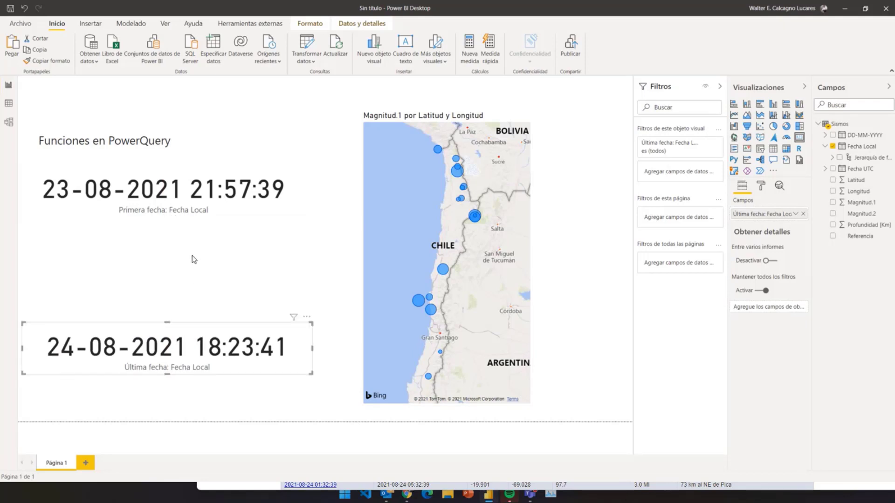
pyautogui.click(252, 264)
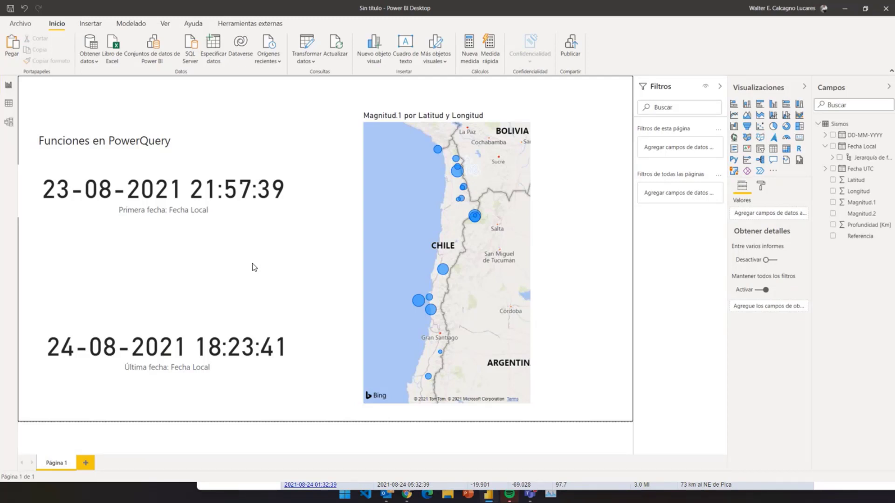
# Change the day in the Sismos query's source URL to 15 in Power Query's advanced editor and apply the change to the report.
pyautogui.click(308, 44)
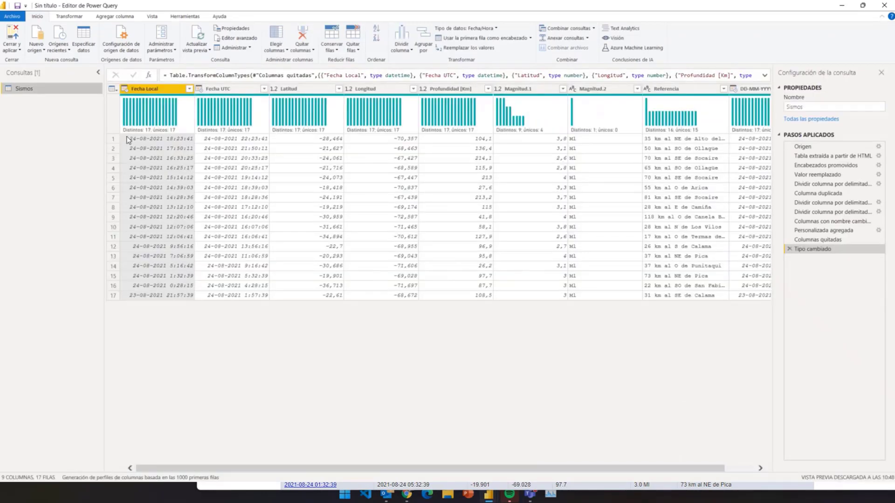
pyautogui.rightClick(47, 91)
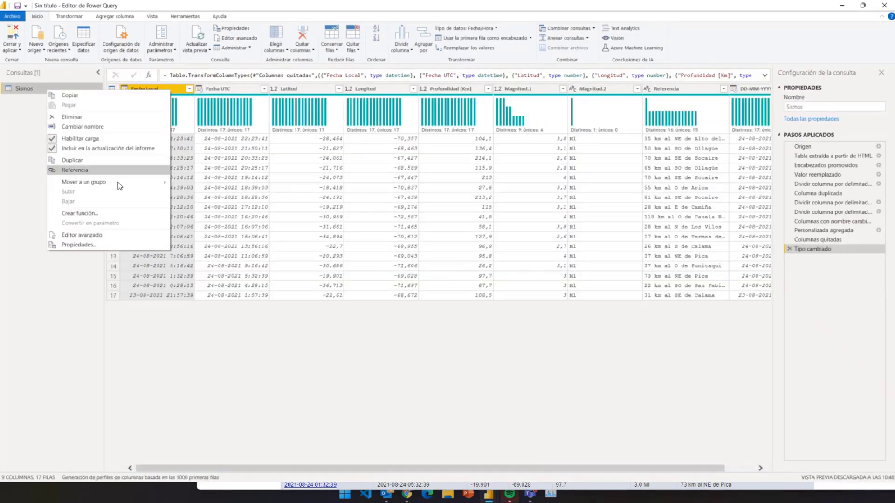
pyautogui.click(124, 234)
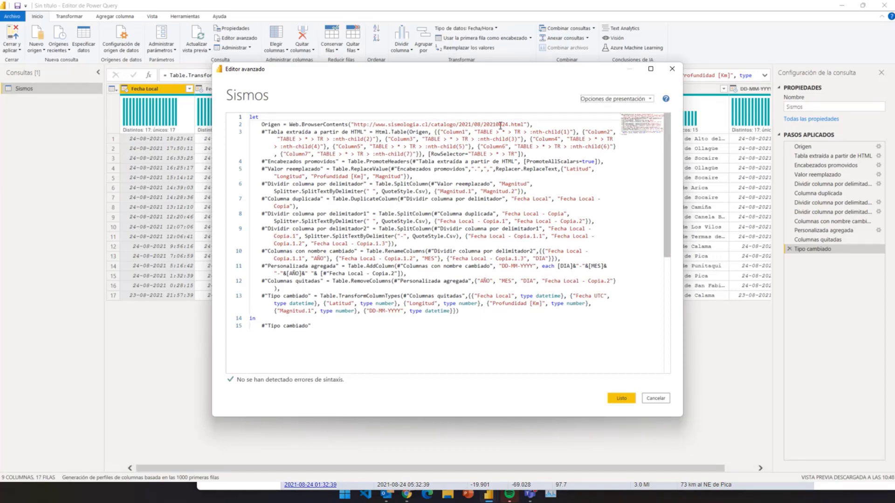
pyautogui.click(503, 125)
pyautogui.moveTo(503, 125); pyautogui.dragTo(506, 125)
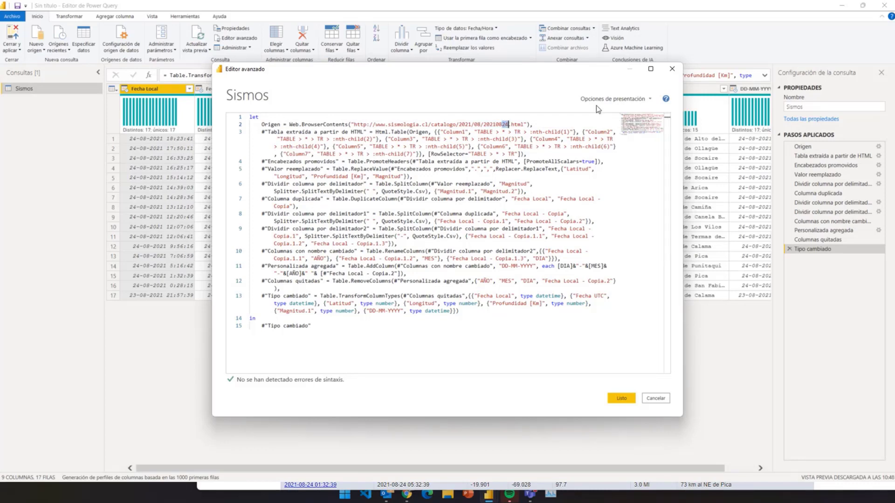
pyautogui.write('15')
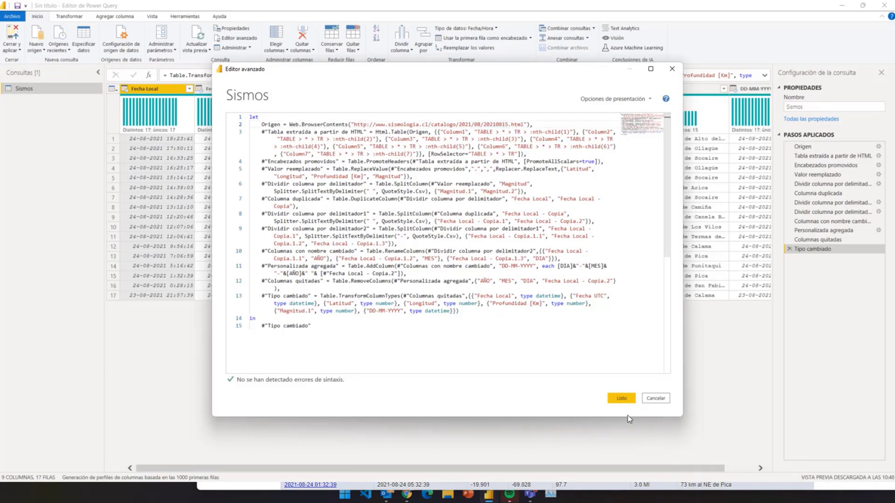
pyautogui.click(622, 401)
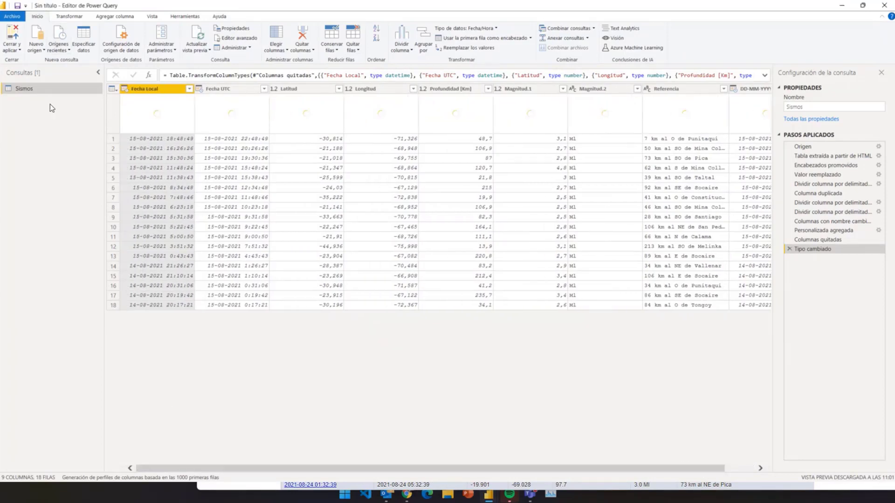
pyautogui.click(14, 35)
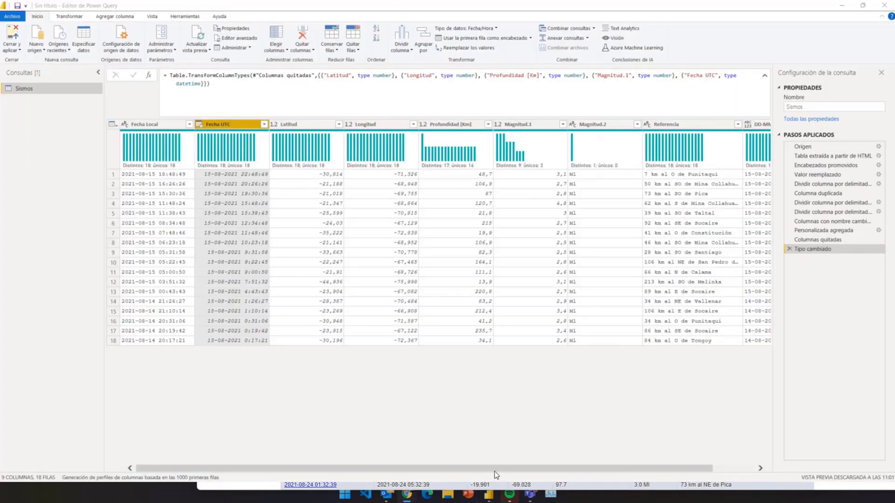
# Change the date path in the Sismos query's source URL to 2021/07/20210714 in the advanced editor.
pyautogui.moveTo(411, 471); pyautogui.dragTo(315, 453)
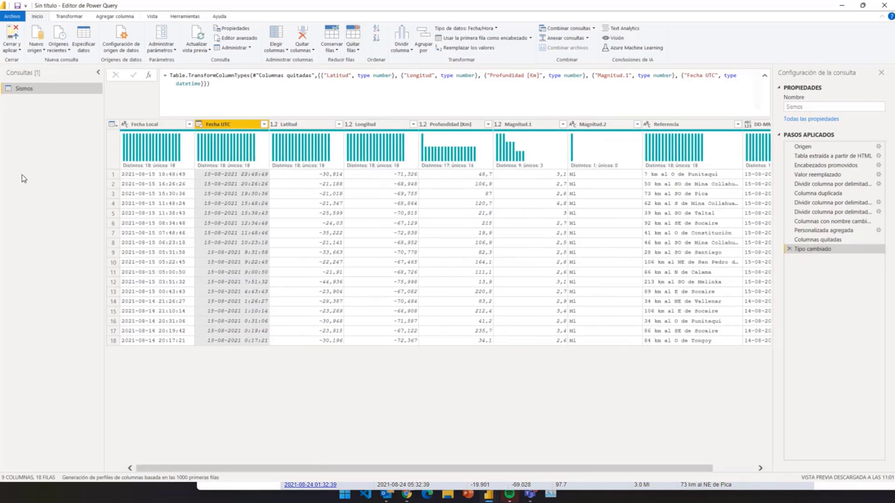
pyautogui.rightClick(68, 92)
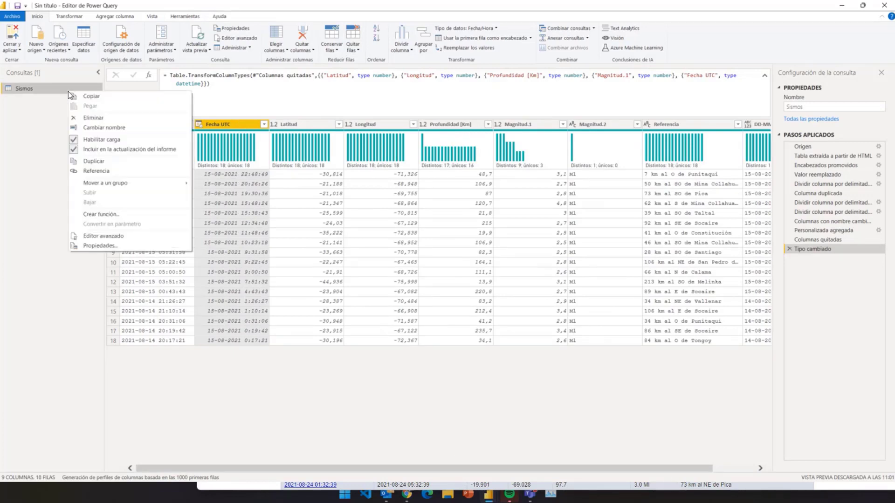
pyautogui.click(125, 239)
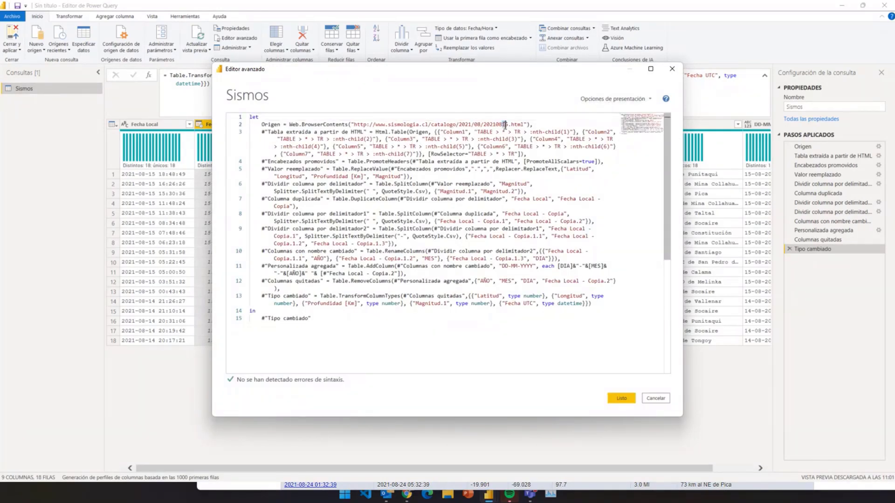
pyautogui.moveTo(502, 125); pyautogui.dragTo(509, 124)
pyautogui.press('Left')
pyautogui.press('Left')
pyautogui.press('Left')
pyautogui.press('Left')
pyautogui.press('Left')
pyautogui.press('Left')
pyautogui.press('Left')
pyautogui.press('Left')
pyautogui.press('Delete')
pyautogui.write('7')
pyautogui.press('Right')
pyautogui.press('Right')
pyautogui.press('Right')
pyautogui.press('Delete')
pyautogui.write('7')
pyautogui.press('Delete')
pyautogui.write('4')
pyautogui.click(628, 399)
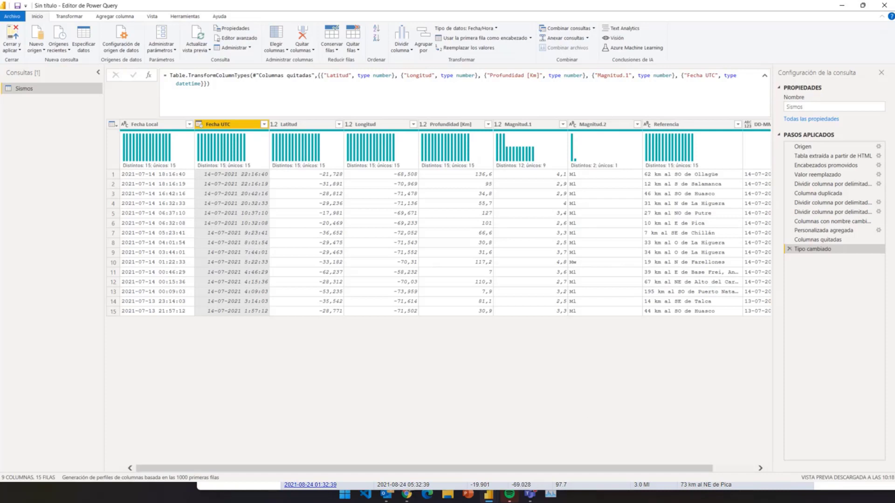
# Duplicate the Sismos query and rename the copy Funcion Sismo.
pyautogui.rightClick(54, 88)
pyautogui.click(70, 159)
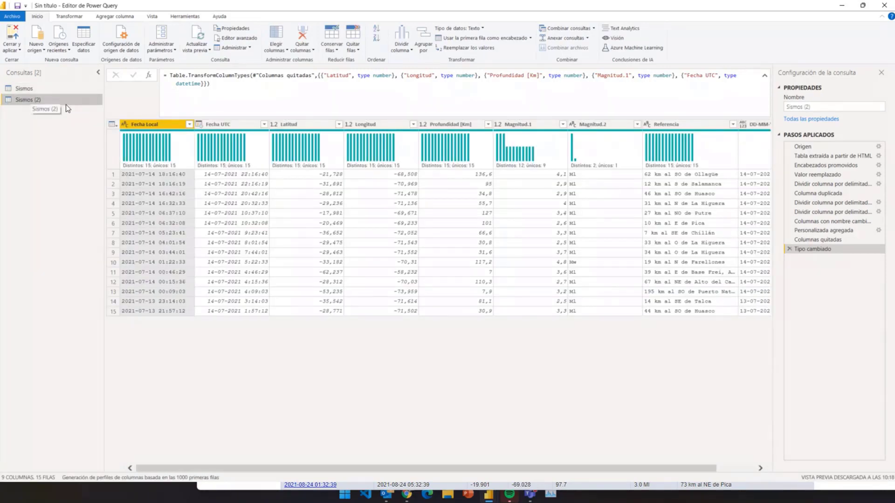
pyautogui.click(826, 109)
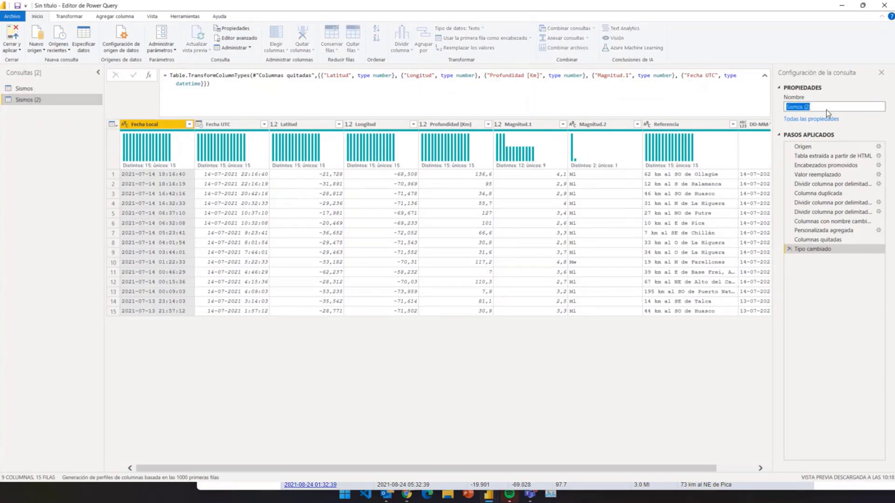
pyautogui.press('BackSpace')
pyautogui.write('Funcion Sismo')
pyautogui.press('Return')
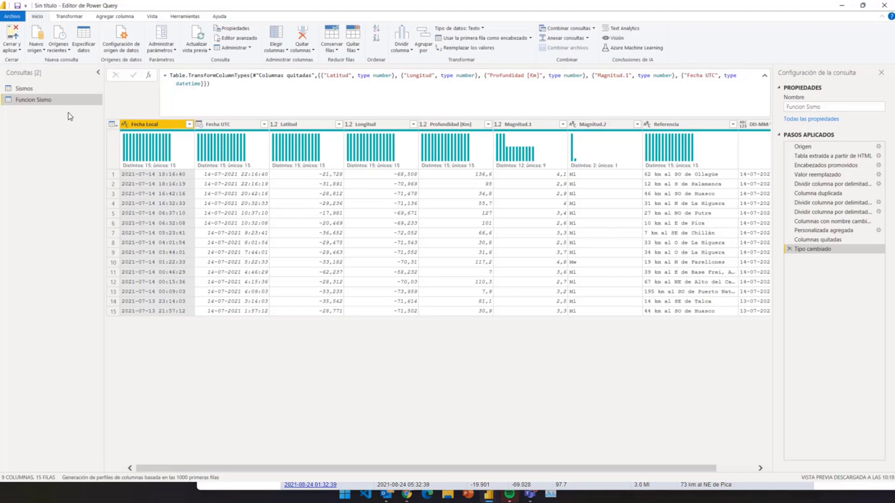
# Turn the Funcion Sismo query into a function without parameters by inserting ()=> above let in its code.
pyautogui.rightClick(65, 101)
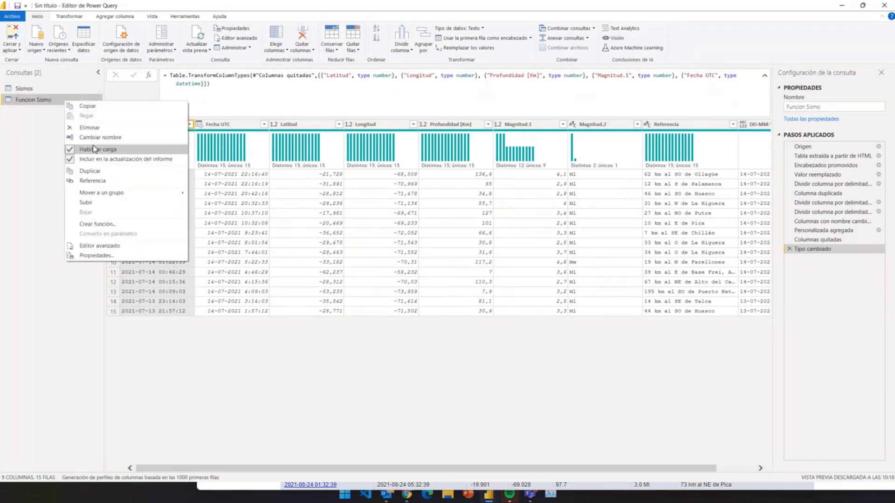
pyautogui.click(109, 248)
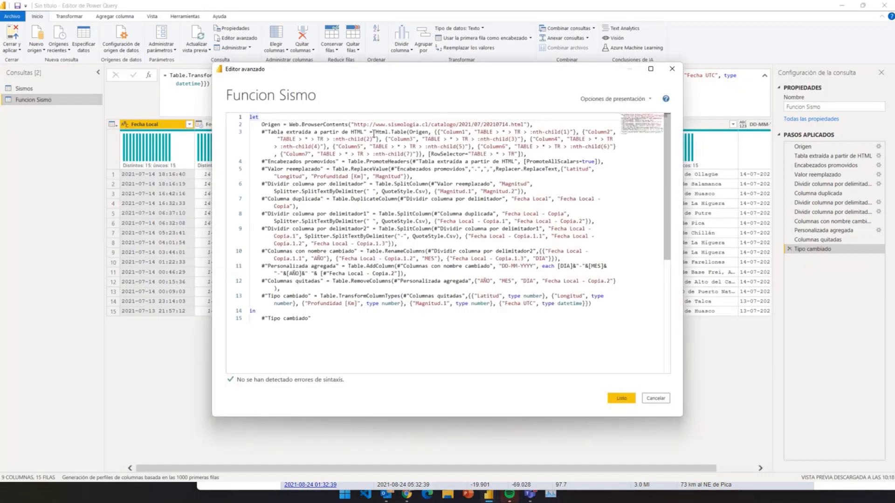
pyautogui.press('Left')
pyautogui.press('Left')
pyautogui.press('Left')
pyautogui.press('Return')
pyautogui.press('Return')
pyautogui.press('Up')
pyautogui.press('Up')
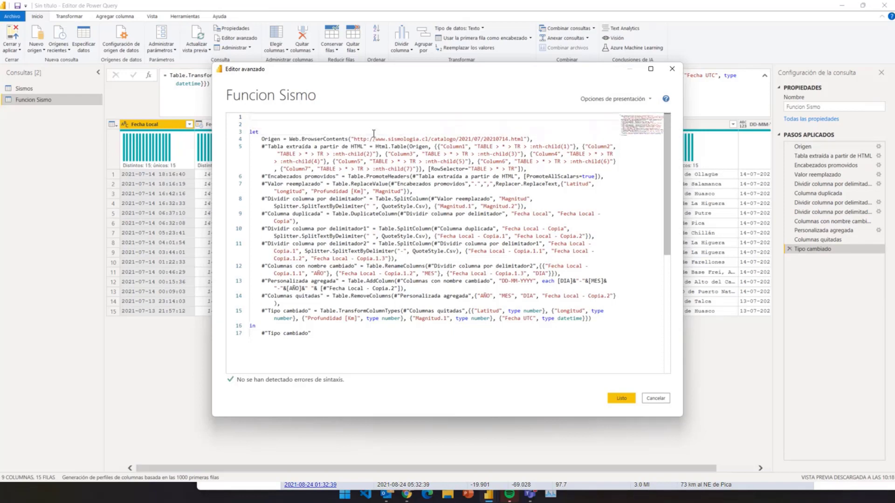
pyautogui.write('()')
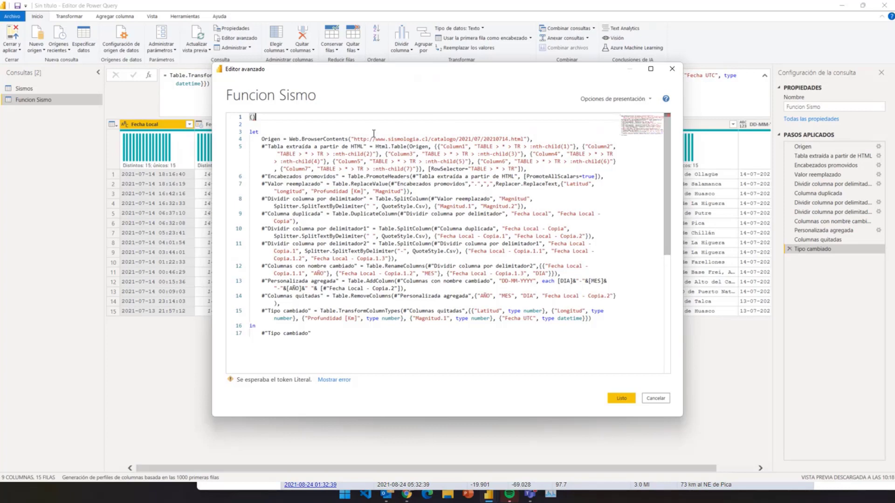
pyautogui.write('=>')
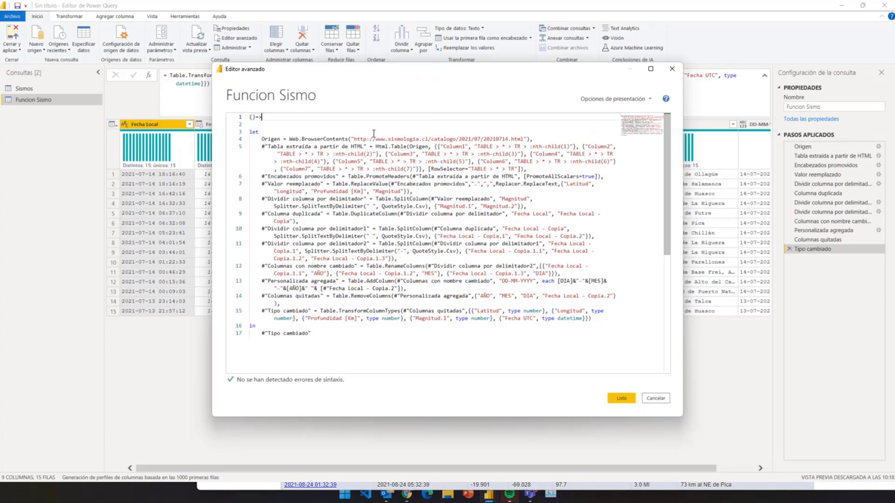
pyautogui.press('Right')
pyautogui.press('Right')
pyautogui.press('Right')
pyautogui.click(621, 398)
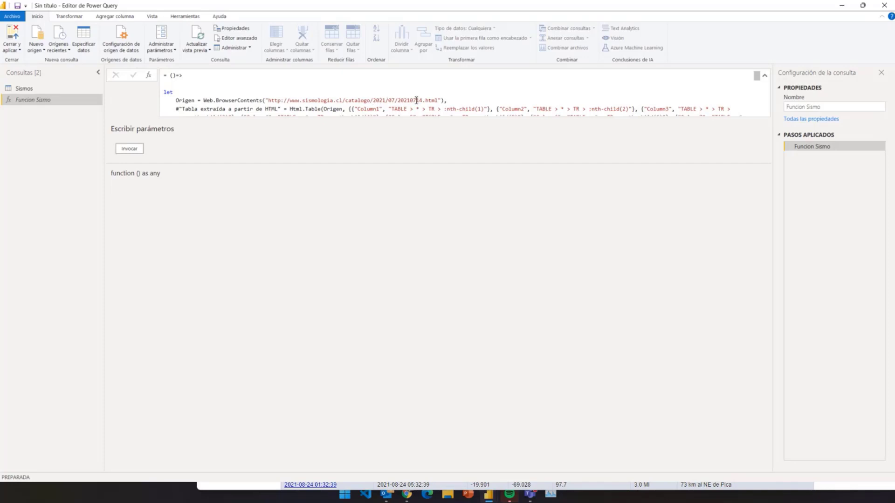
# Declare the parameter fechasismo as text in the Funcion Sismo function's header in the advanced editor.
pyautogui.rightClick(57, 100)
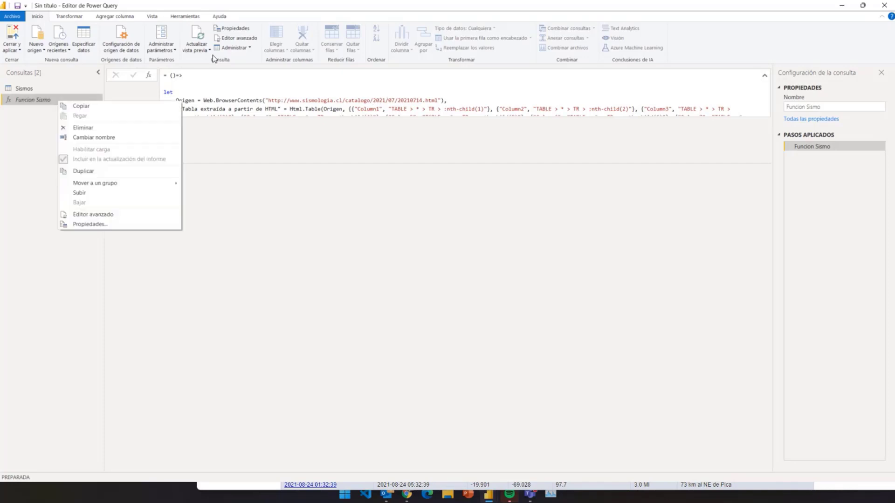
pyautogui.click(236, 38)
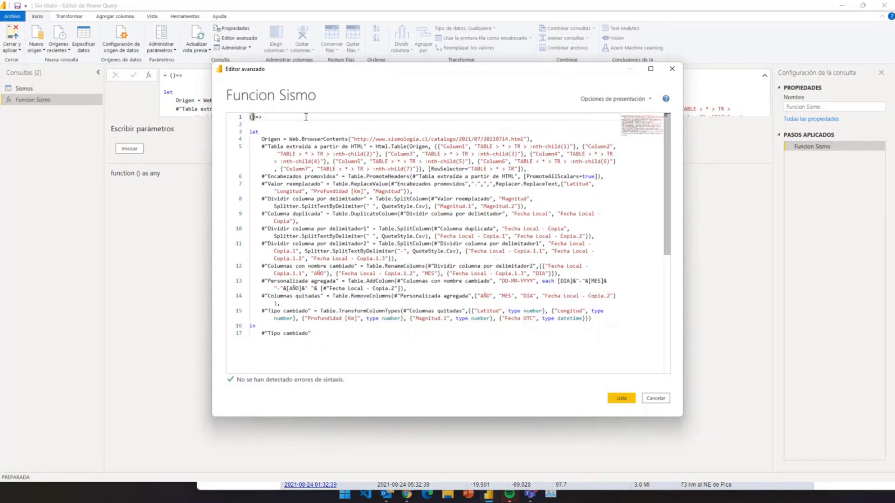
pyautogui.write('fechasismo as text')
pyautogui.press('BackSpace')
# Replace the fixed date path in the Origen URL with the concatenated parameter "&fechasismo&" and accept the code.
pyautogui.click(360, 131)
pyautogui.moveTo(458, 138); pyautogui.dragTo(508, 139)
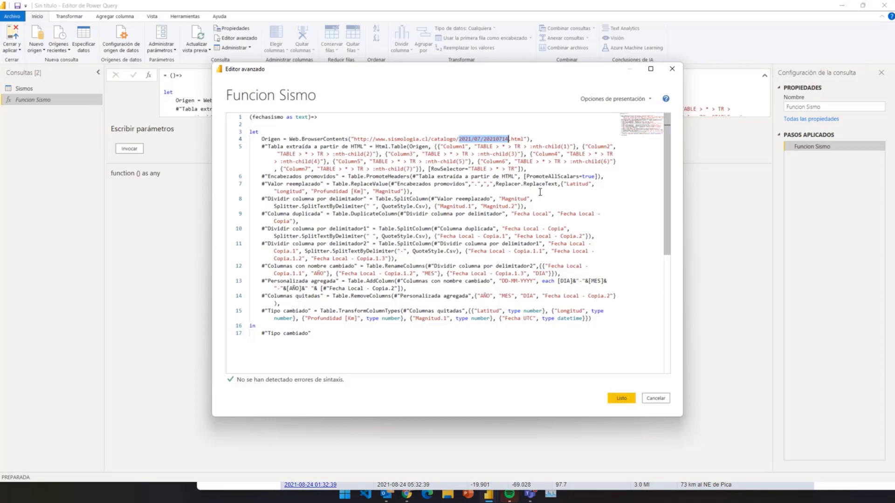
pyautogui.write('"')
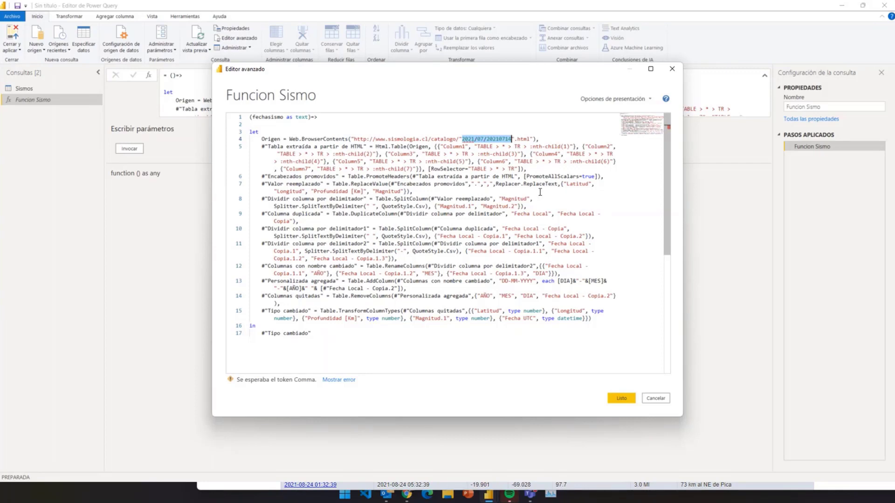
pyautogui.write('&')
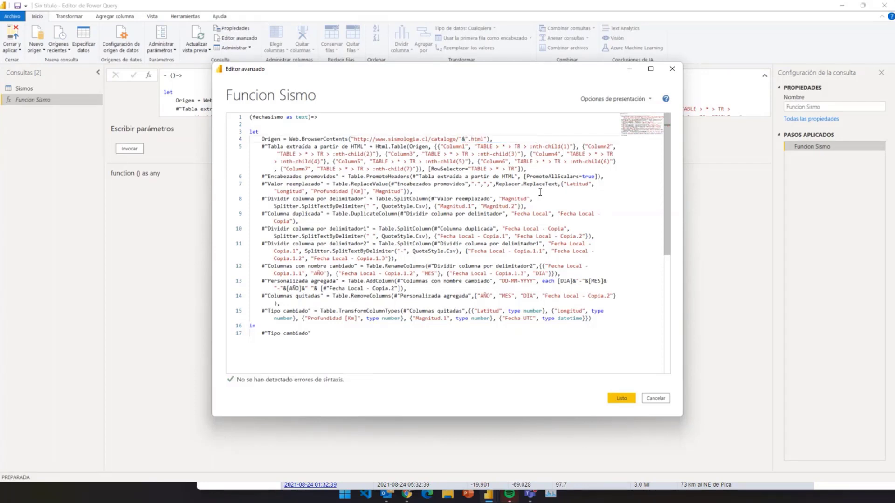
pyautogui.write('&fechasismo&')
pyautogui.click(621, 398)
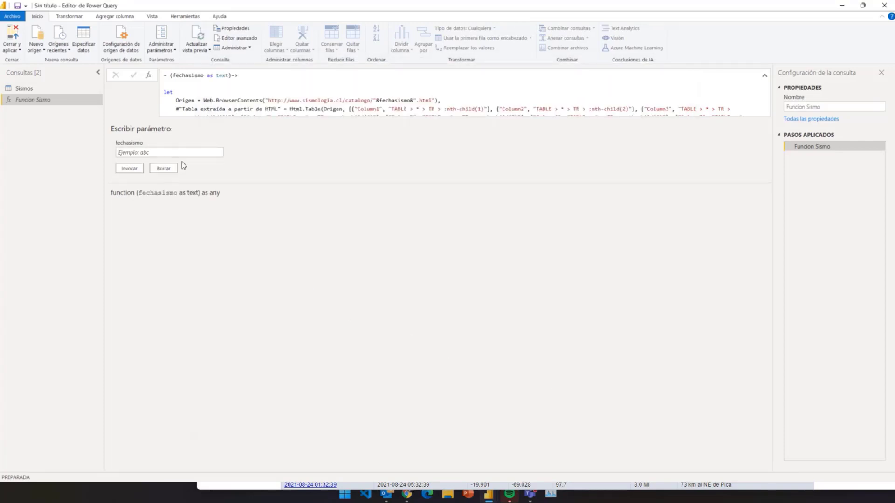
# Invoke Funcion Sismo with fechasismo set to 2021/08/20210824, trimming the pasted web address down to the date path.
pyautogui.click(164, 155)
pyautogui.hotkey('ctrl', 'v')
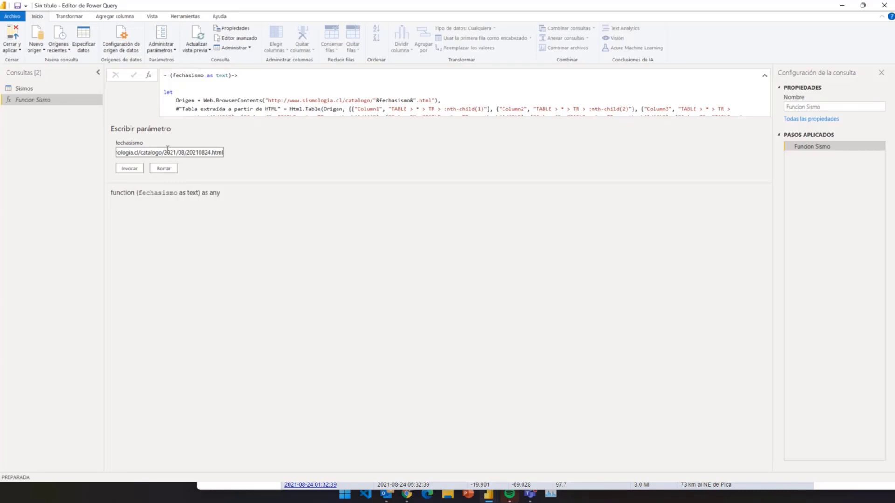
pyautogui.click(164, 152)
pyautogui.press('BackSpace')
pyautogui.press('BackSpace')
pyautogui.press('BackSpace')
pyautogui.press('BackSpace')
pyautogui.press('BackSpace')
pyautogui.press('BackSpace')
pyautogui.press('BackSpace')
pyautogui.press('BackSpace')
pyautogui.press('BackSpace')
pyautogui.press('BackSpace')
pyautogui.press('BackSpace')
pyautogui.press('BackSpace')
pyautogui.press('BackSpace')
pyautogui.press('BackSpace')
pyautogui.press('BackSpace')
pyautogui.press('BackSpace')
pyautogui.press('BackSpace')
pyautogui.press('BackSpace')
pyautogui.press('BackSpace')
pyautogui.press('BackSpace')
pyautogui.press('BackSpace')
pyautogui.press('BackSpace')
pyautogui.press('BackSpace')
pyautogui.press('Right')
pyautogui.press('Right')
pyautogui.press('Right')
pyautogui.press('Right')
pyautogui.press('Right')
pyautogui.press('Right')
pyautogui.press('Right')
pyautogui.press('Right')
pyautogui.press('Right')
pyautogui.press('Right')
pyautogui.press('Right')
pyautogui.press('Right')
pyautogui.press('Right')
pyautogui.press('Right')
pyautogui.press('Right')
pyautogui.press('Right')
pyautogui.hotkey('shift', 'Right')
pyautogui.hotkey('shift', 'Right')
pyautogui.hotkey('shift', 'Right')
pyautogui.hotkey('shift', 'Right')
pyautogui.hotkey('shift', 'Right')
pyautogui.press('BackSpace')
pyautogui.click(137, 171)
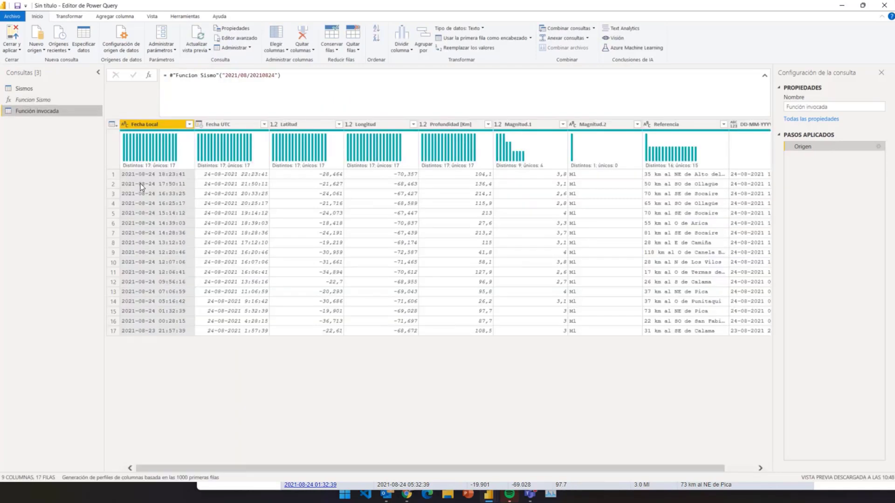
# Return to Funcion Sismo's parameter entry, switch to Chrome and copy the date path 2021/08/20210824 from the sismologia.cl page address.
pyautogui.click(43, 100)
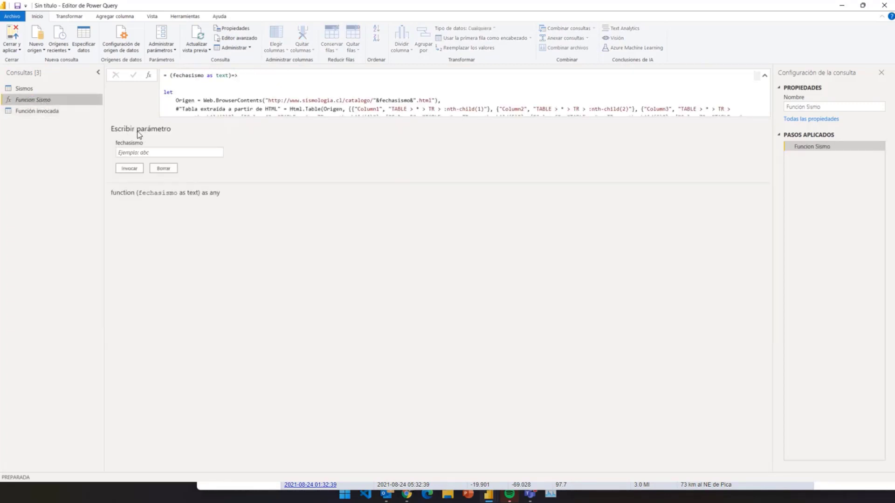
pyautogui.click(186, 151)
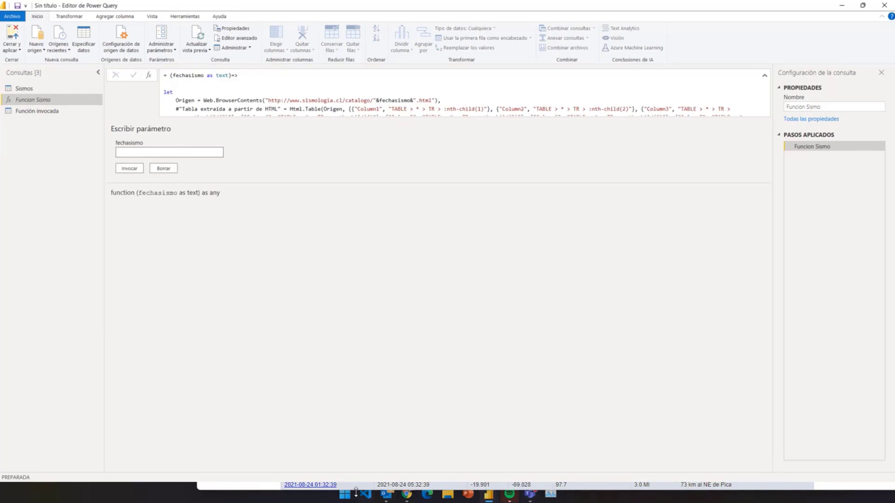
pyautogui.click(406, 495)
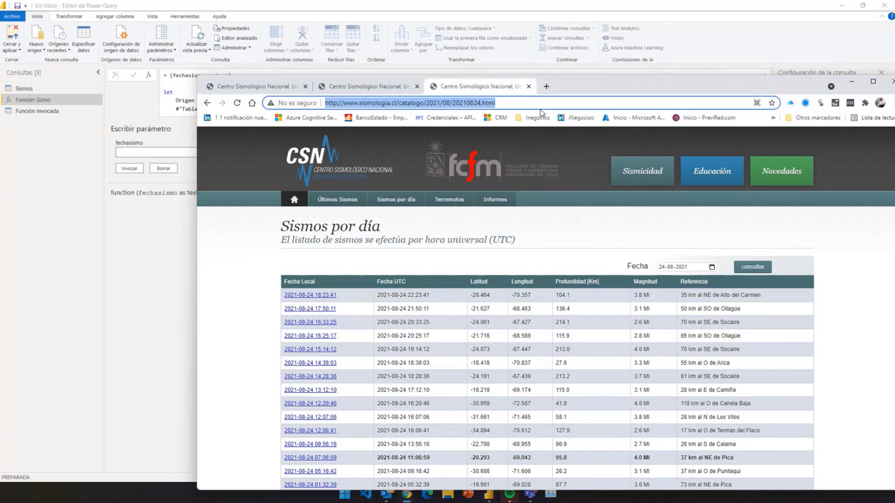
pyautogui.click(466, 108)
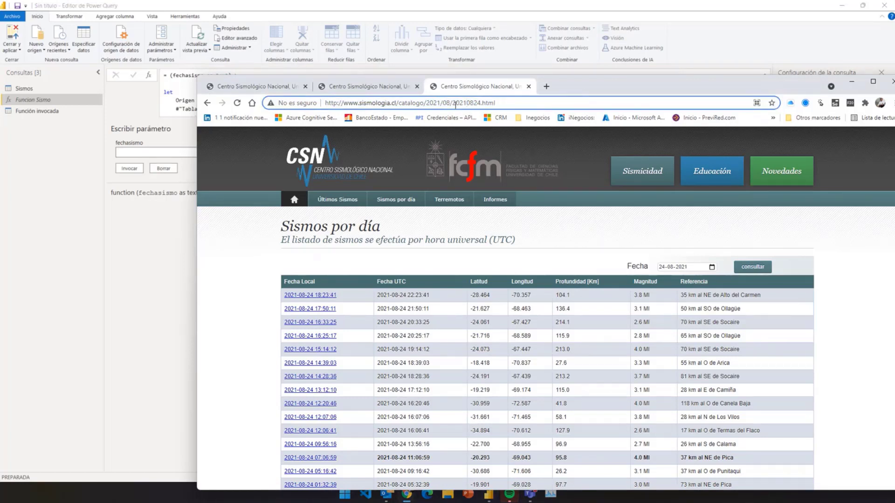
pyautogui.moveTo(452, 104); pyautogui.dragTo(483, 105)
pyautogui.moveTo(425, 104); pyautogui.dragTo(481, 104)
pyautogui.hotkey('ctrl', 'c')
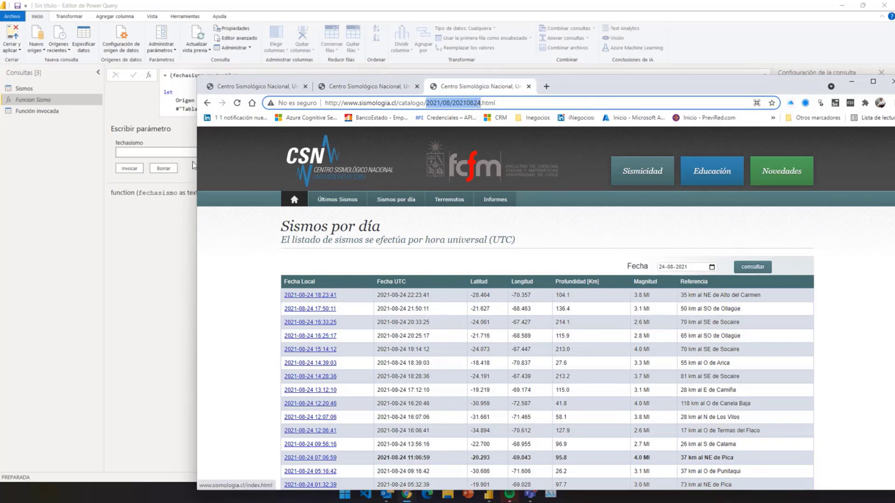
# Paste the copied date path as fechasismo, change both months to 07 and invoke Funcion Sismo with 2021/07/20210724.
pyautogui.click(175, 153)
pyautogui.hotkey('ctrl', 'v')
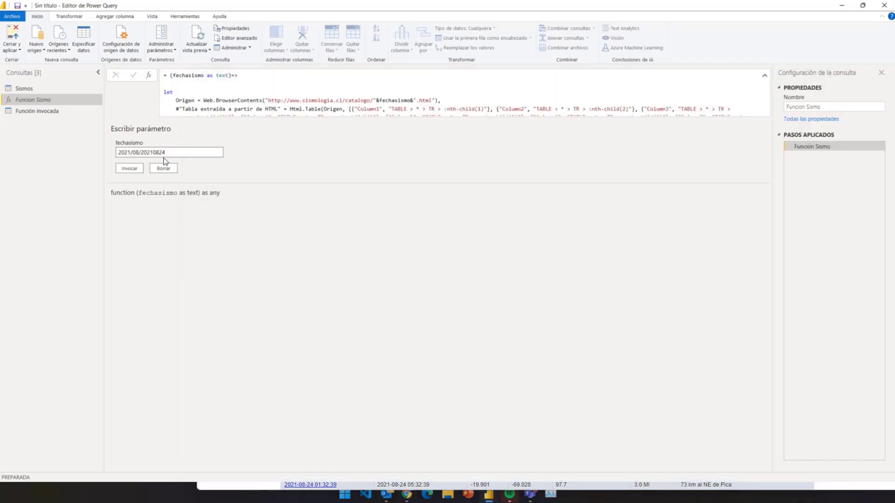
pyautogui.click(136, 153)
pyautogui.press('Delete')
pyautogui.write('7')
pyautogui.press('Right')
pyautogui.press('Right')
pyautogui.press('Right')
pyautogui.press('Delete')
pyautogui.write('7')
pyautogui.press('Right')
pyautogui.press('Right')
pyautogui.press('Right')
pyautogui.click(129, 168)
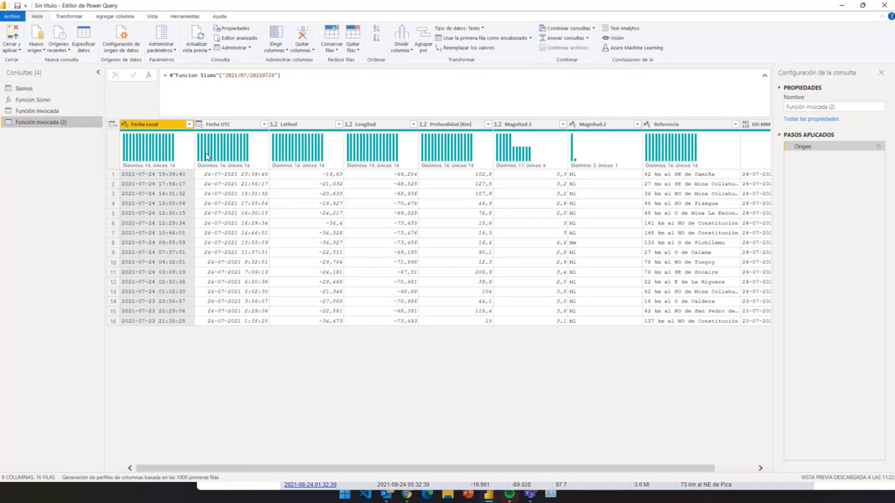
pyautogui.moveTo(208, 156)
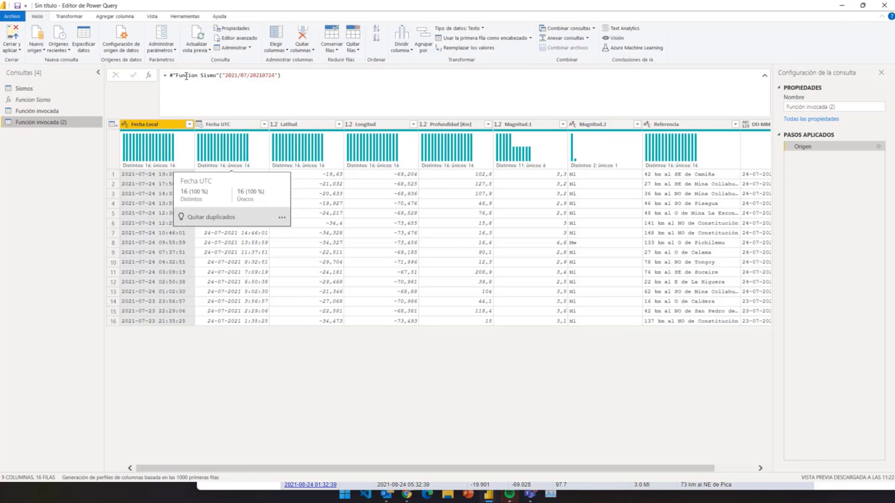
# Review where Funcion Sismo declares fechasismo and concatenates it into the Origen URL, and the date argument in Función invocada's formula.
pyautogui.click(61, 99)
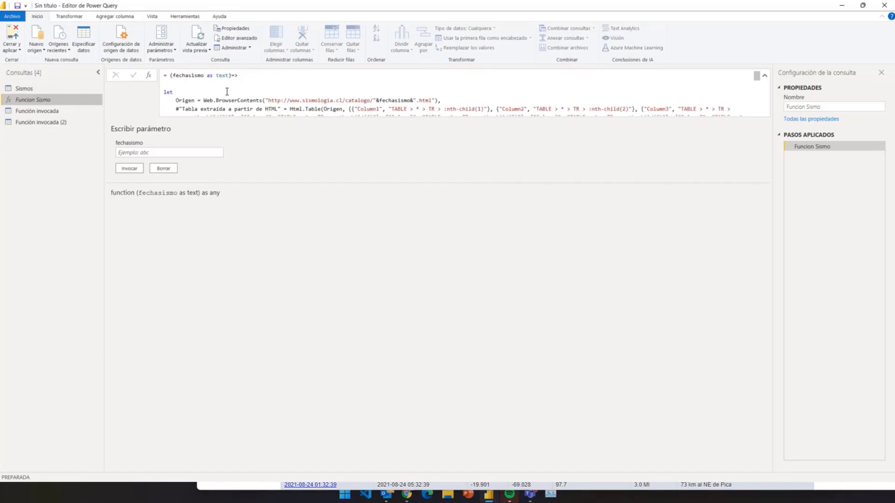
pyautogui.moveTo(172, 75); pyautogui.dragTo(231, 75)
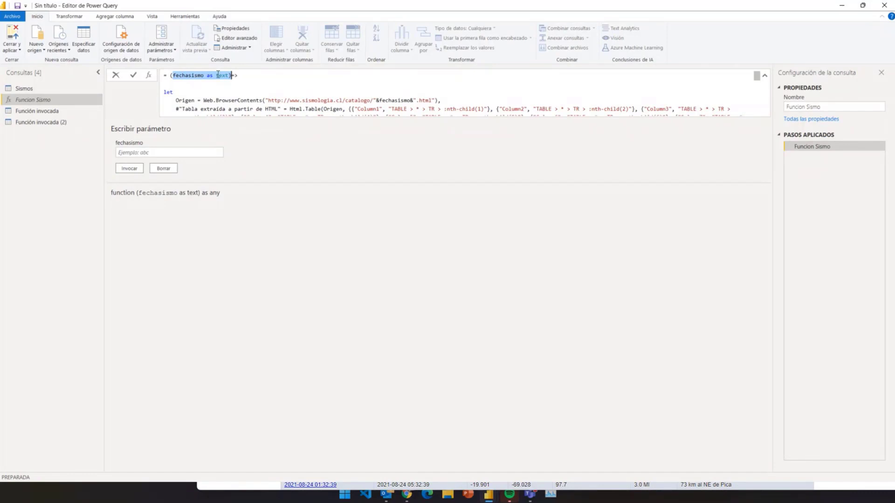
pyautogui.click(175, 76)
pyautogui.moveTo(175, 76); pyautogui.dragTo(229, 78)
pyautogui.click(213, 87)
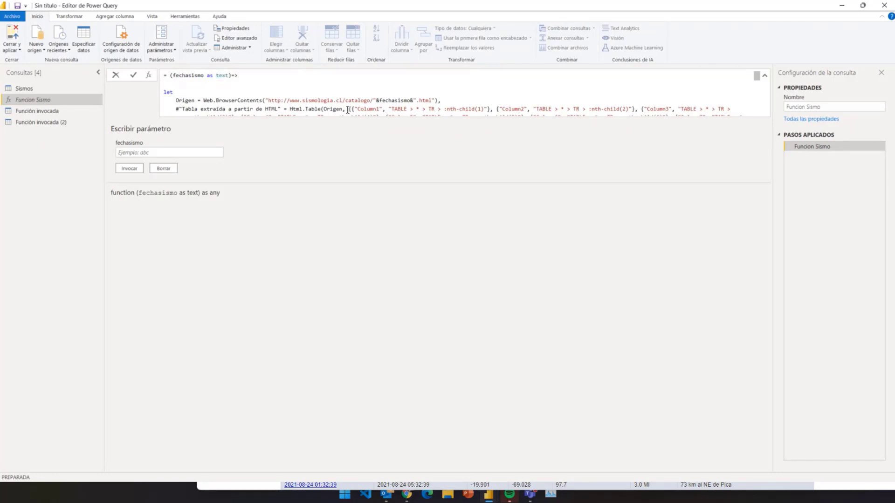
pyautogui.doubleClick(380, 100)
pyautogui.moveTo(380, 101); pyautogui.dragTo(416, 100)
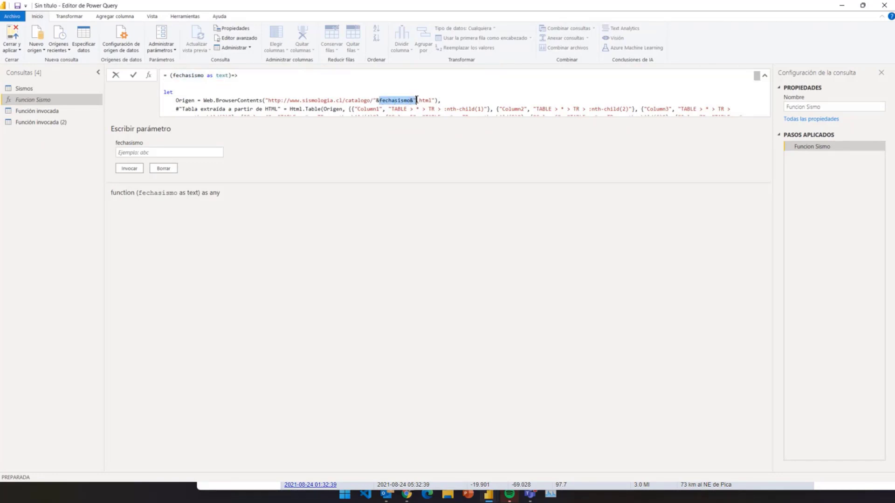
pyautogui.click(412, 138)
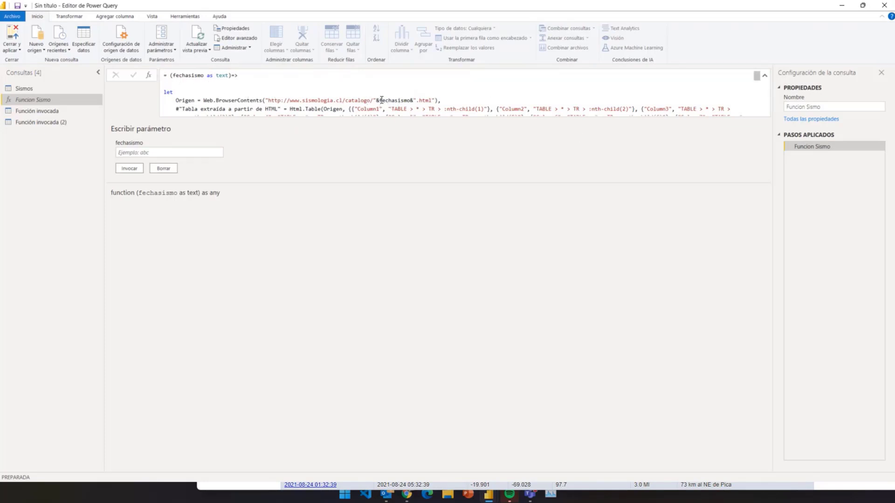
pyautogui.moveTo(379, 100); pyautogui.dragTo(409, 101)
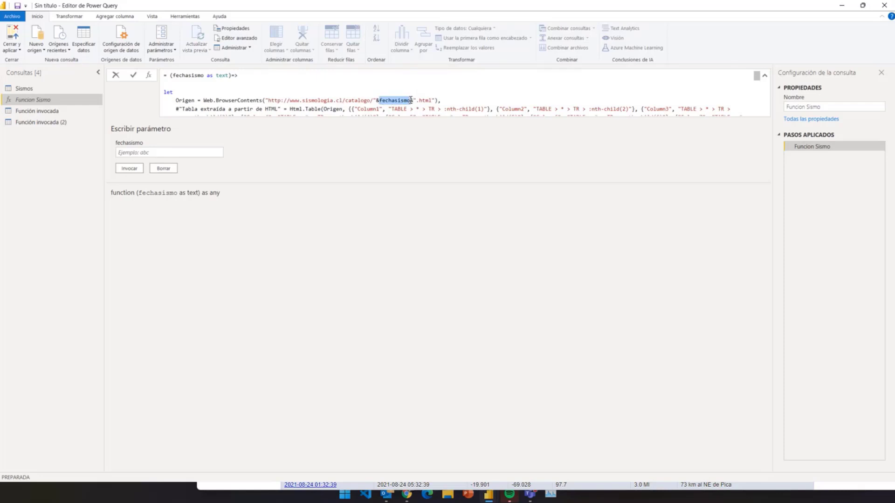
pyautogui.click(376, 101)
pyautogui.moveTo(376, 101); pyautogui.dragTo(413, 100)
pyautogui.click(415, 154)
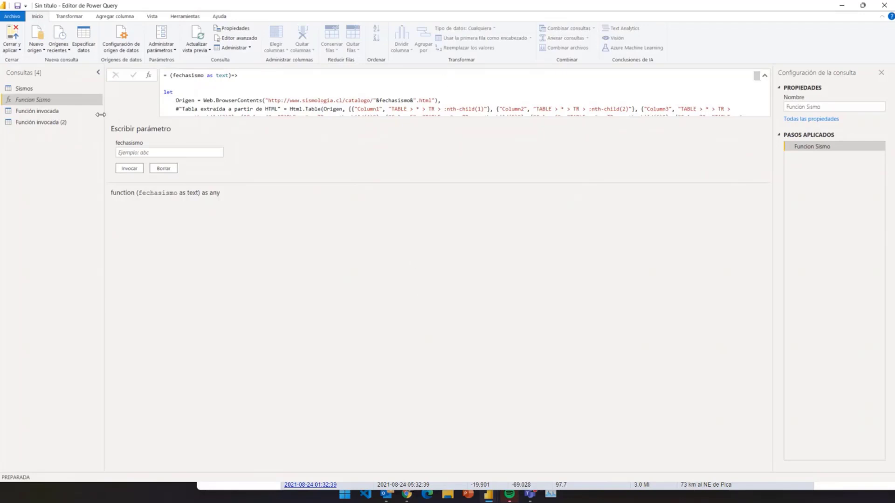
pyautogui.click(67, 110)
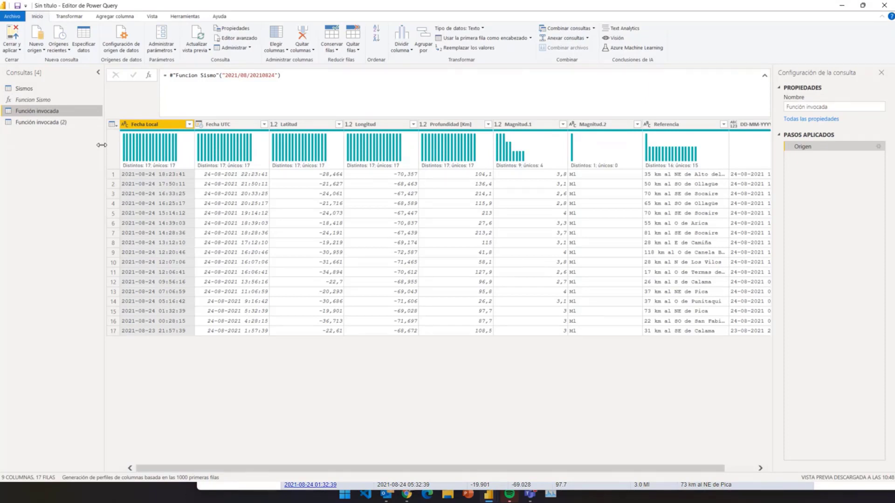
pyautogui.click(229, 77)
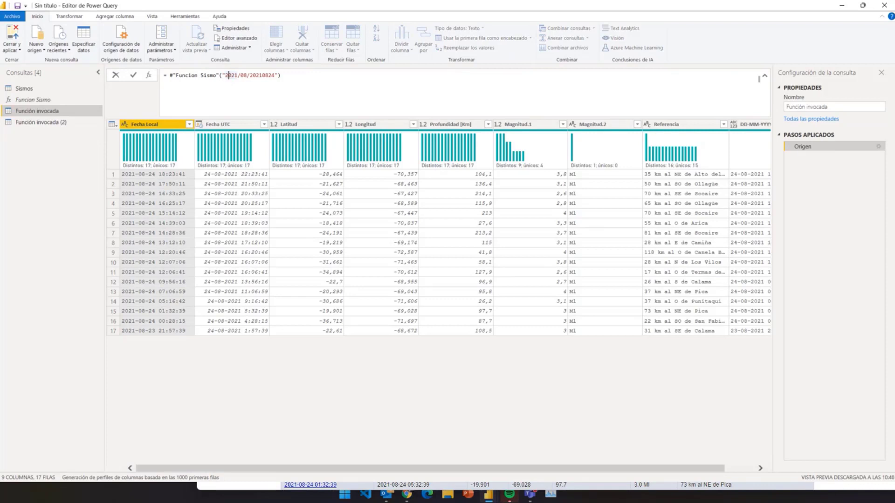
# Switch to Excel, create a blank workbook and restore its window down to float over the Power Query editor.
pyautogui.click(323, 498)
pyautogui.click(346, 494)
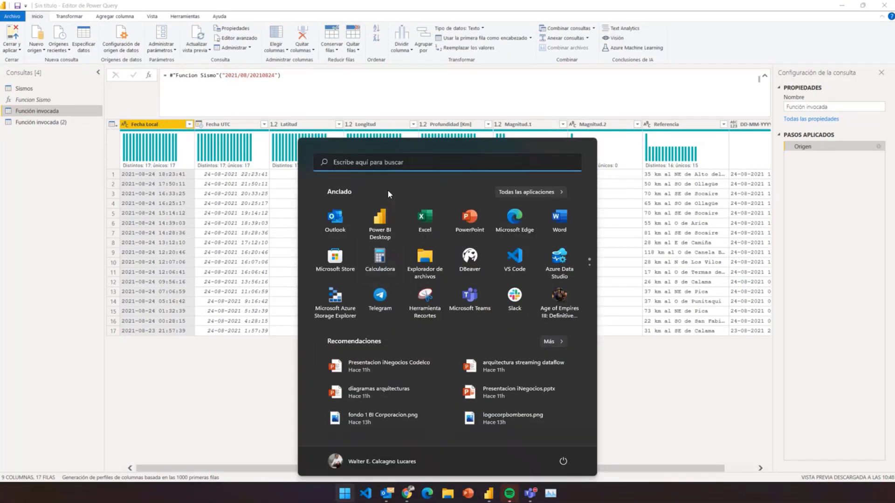
pyautogui.click(421, 232)
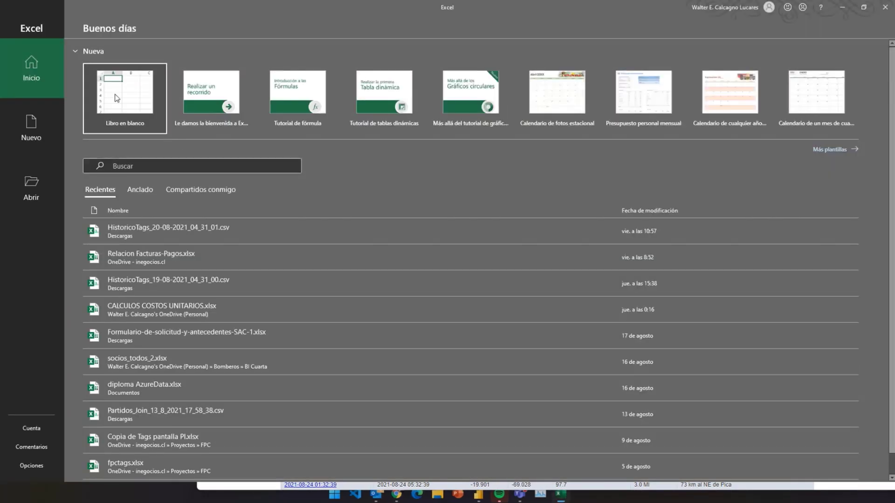
pyautogui.click(117, 91)
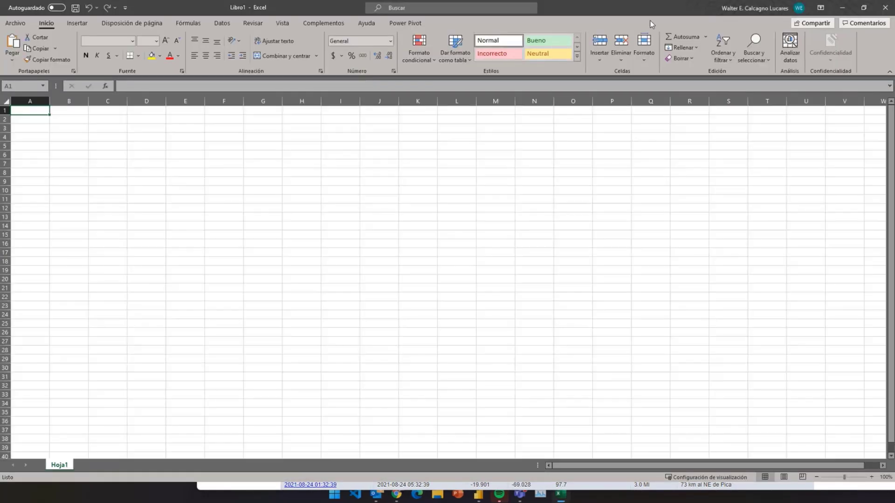
pyautogui.doubleClick(639, 10)
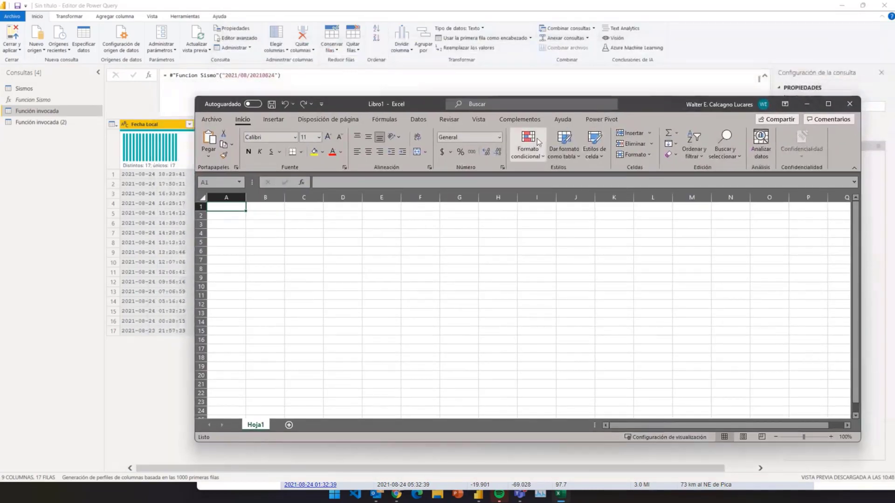
pyautogui.moveTo(646, 107)
pyautogui.mouseDown()
pyautogui.moveTo(618, 104)
pyautogui.moveTo(662, 84)
pyautogui.moveTo(651, 103)
pyautogui.mouseUp()
# Enter the year 2021 in cell B2 and the month 08 as text in C2.
pyautogui.click(269, 212)
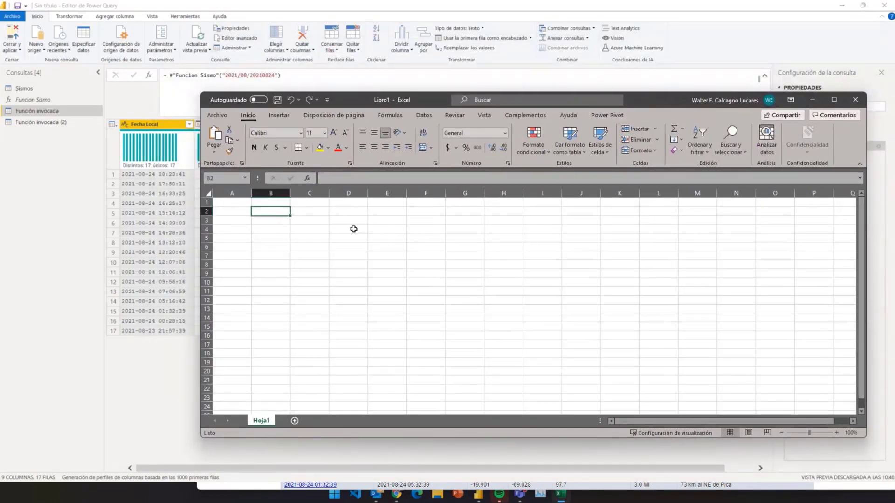
pyautogui.write('2021')
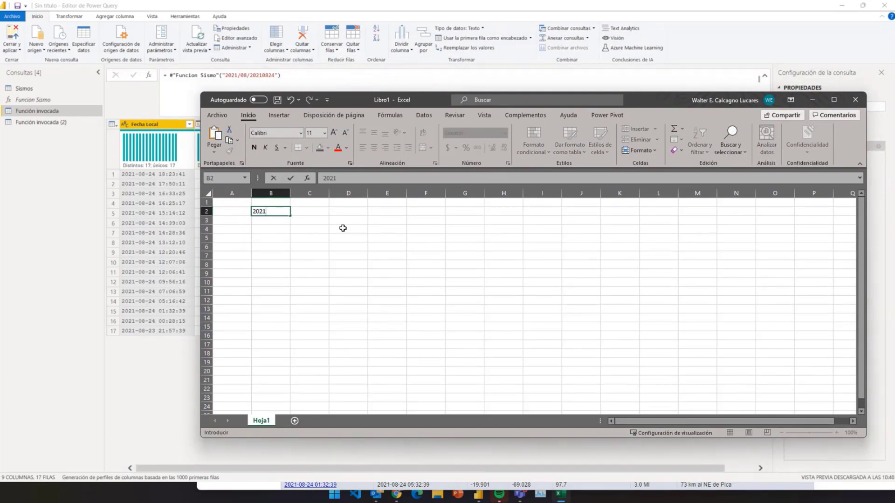
pyautogui.press('Tab')
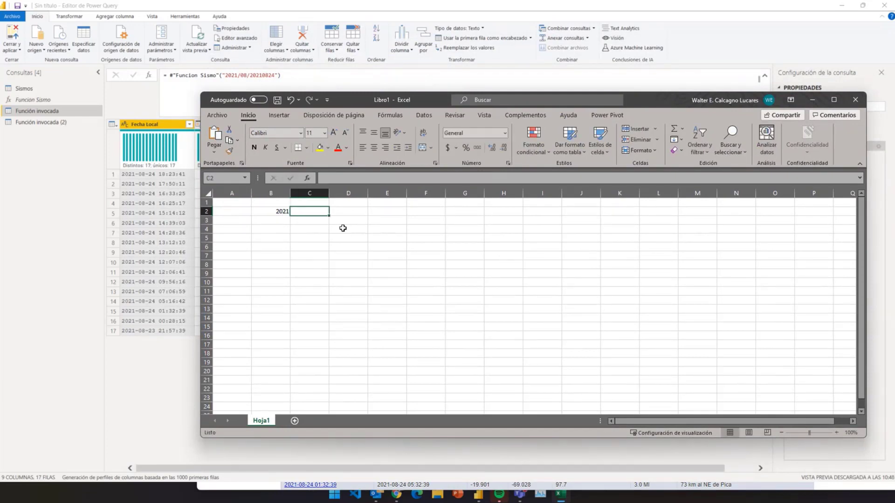
pyautogui.press('Left')
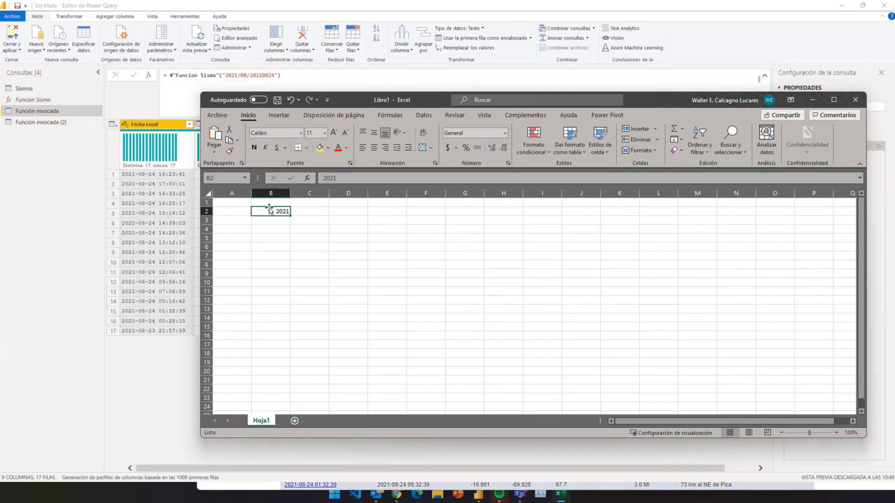
pyautogui.click(304, 214)
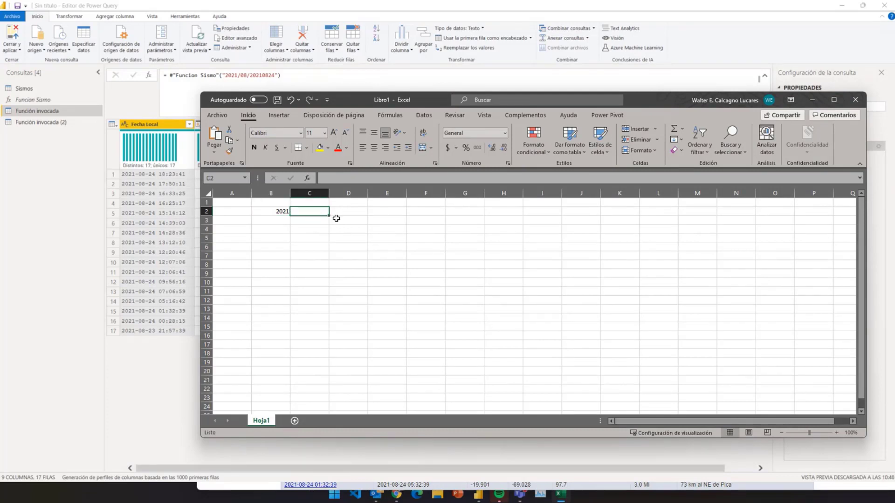
pyautogui.write("'08")
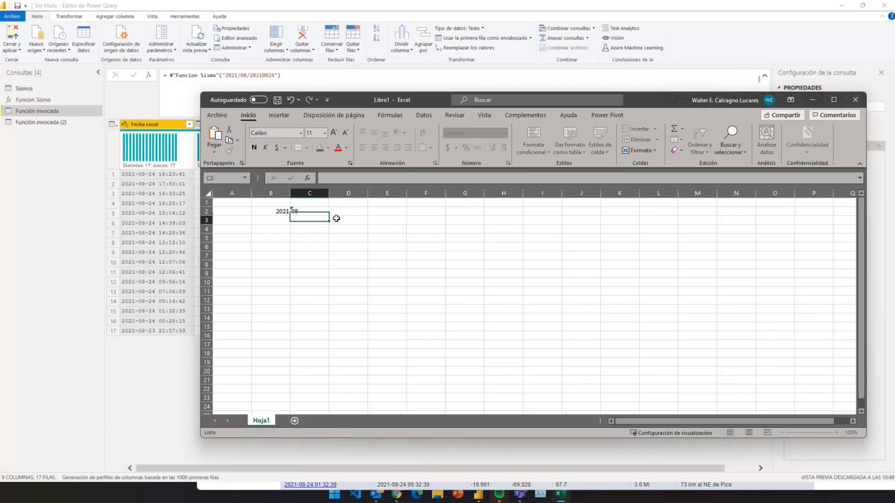
pyautogui.press('Tab')
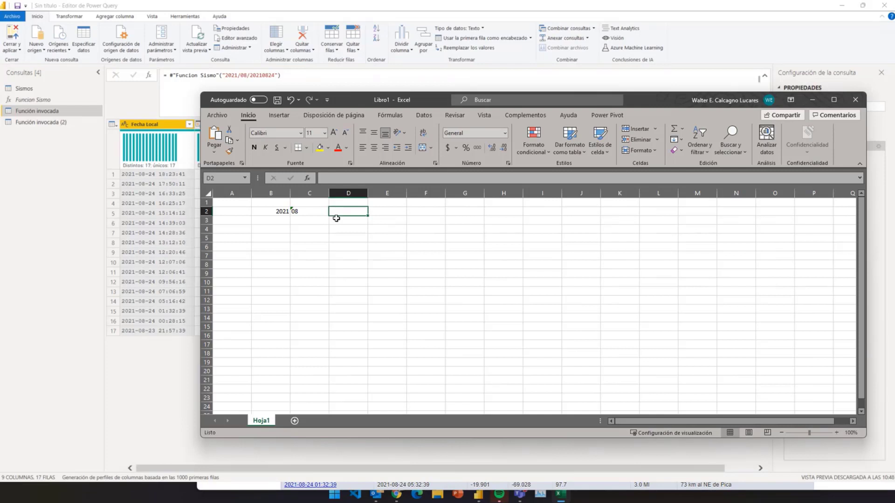
# Enter the days 01 and 02 as text in D2 and D3, and extend the series down to 31 in D32.
pyautogui.write('01')
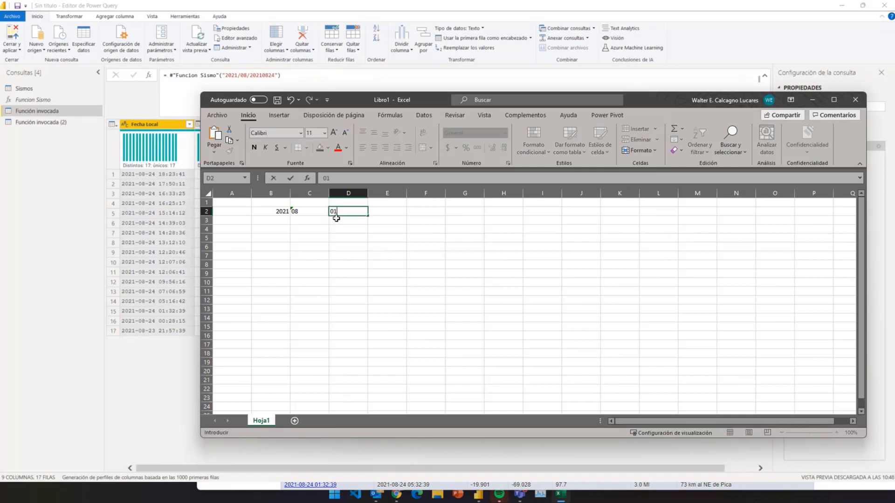
pyautogui.press('Return')
pyautogui.press('Up')
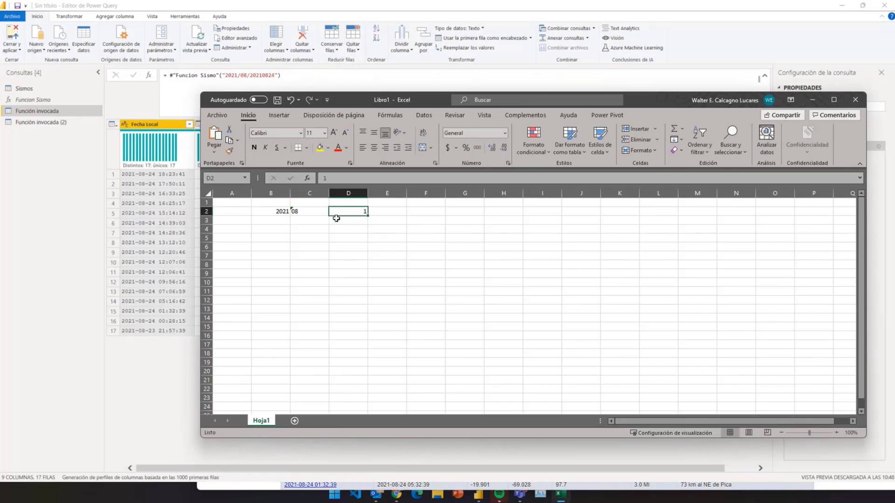
pyautogui.write("'01")
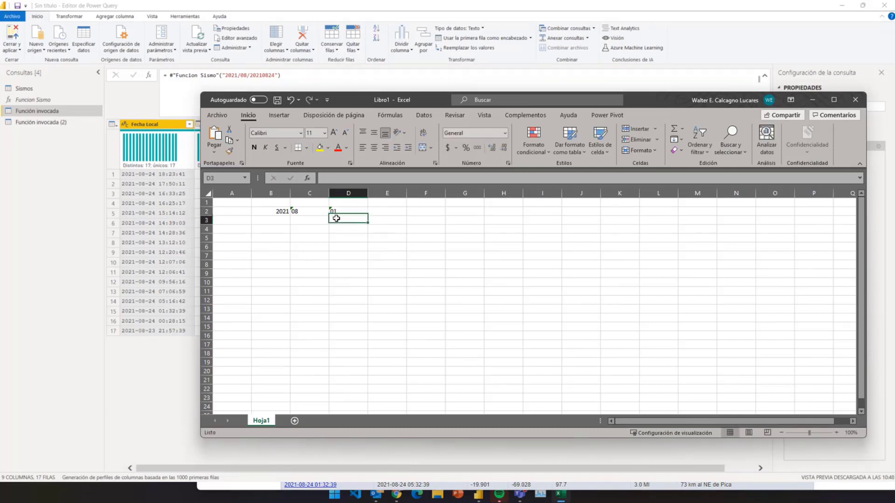
pyautogui.press('Return')
pyautogui.write("'02")
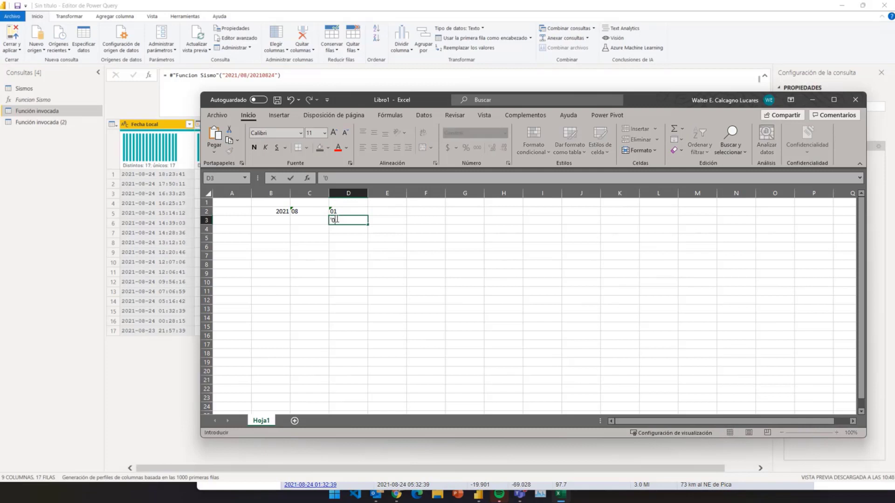
pyautogui.press('Return')
pyautogui.moveTo(338, 212); pyautogui.dragTo(357, 406)
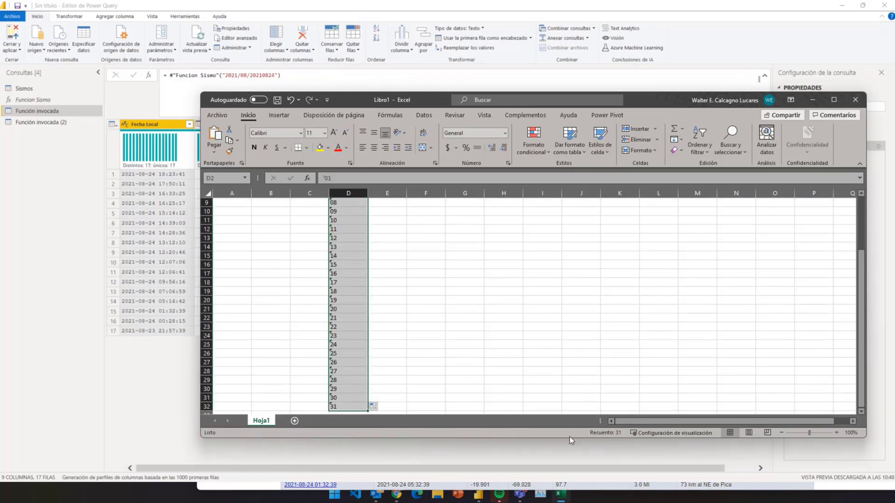
pyautogui.moveTo(570, 437); pyautogui.dragTo(570, 484)
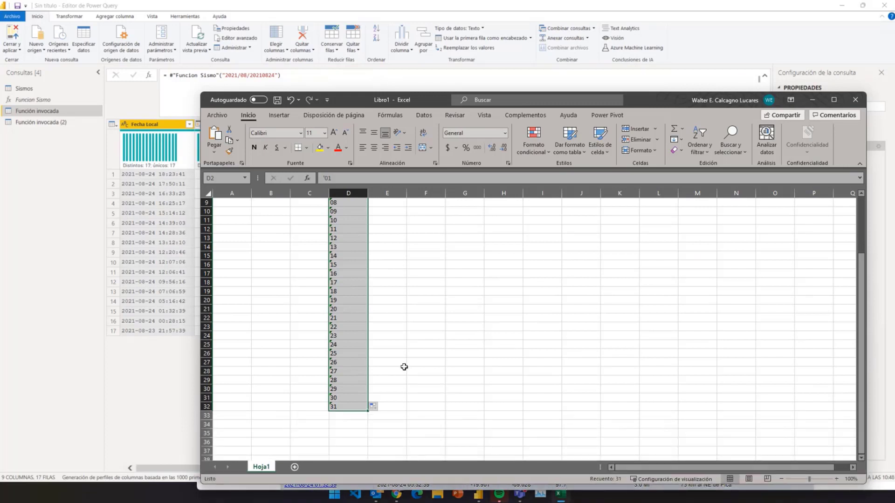
# Fill the year and month from B2:C2 down to row 32 alongside the day list.
pyautogui.scroll(3, 396, 363)
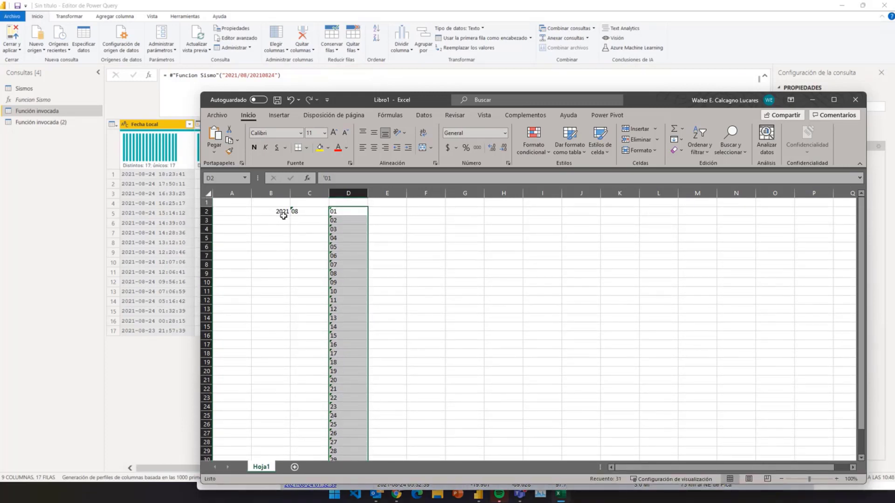
pyautogui.moveTo(283, 216); pyautogui.dragTo(328, 448)
pyautogui.scroll(1, 319, 414)
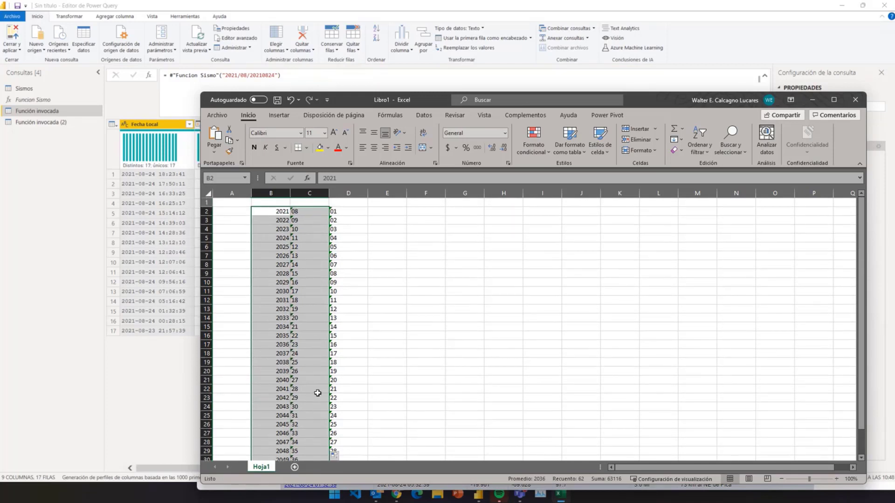
# Change the month in C2 to 07 as text and copy it down through C32.
pyautogui.click(301, 211)
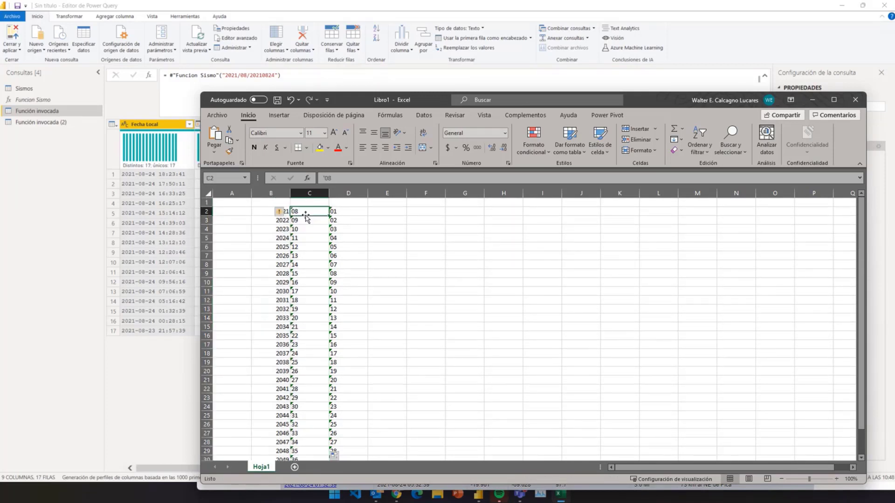
pyautogui.click(339, 179)
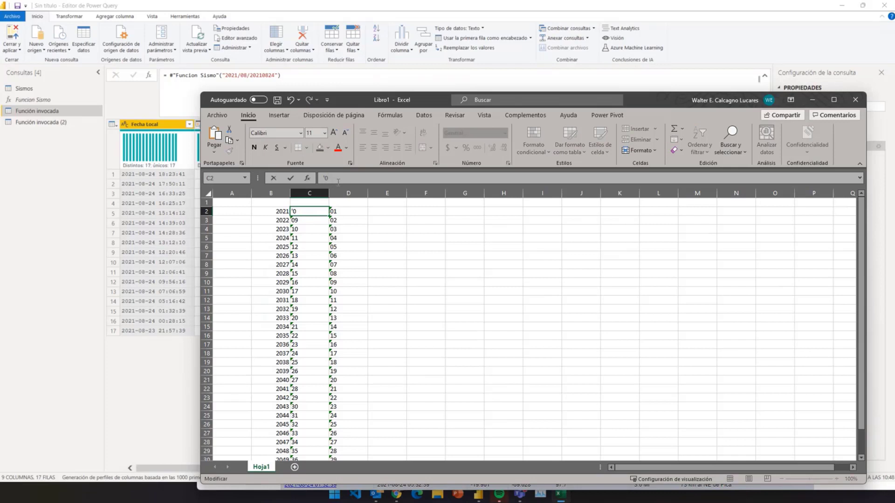
pyautogui.press('Return')
pyautogui.click(313, 209)
pyautogui.moveTo(313, 210); pyautogui.dragTo(306, 438)
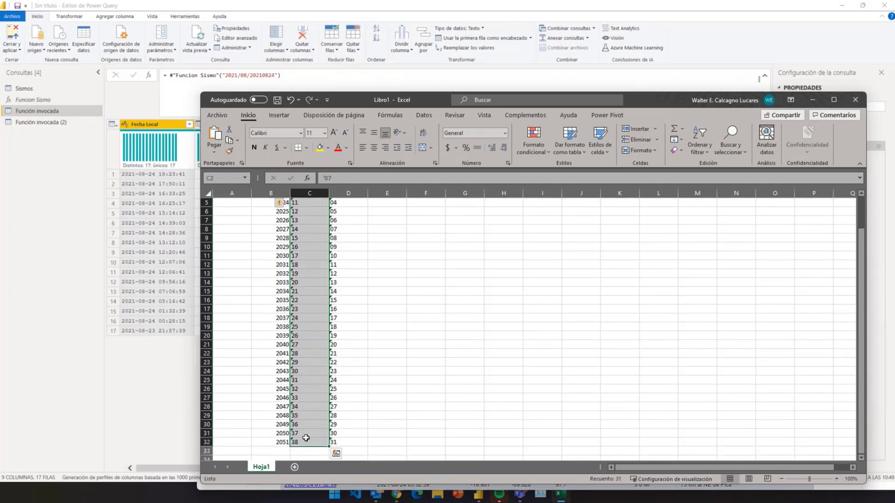
pyautogui.hotkey('ctrl', 'j')
# Copy the year 2021 from B2 down through B32.
pyautogui.press('Left')
pyautogui.hotkey('ctrl', 'shift', 'Down')
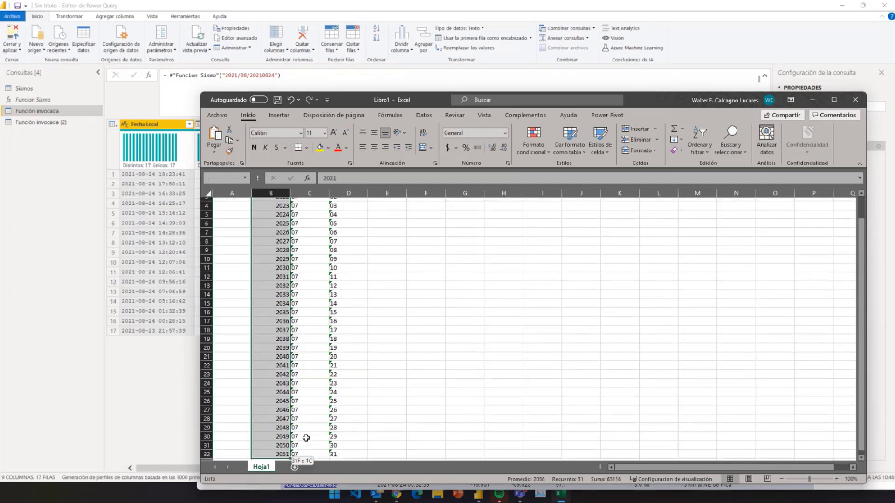
pyautogui.hotkey('ctrl', 'j')
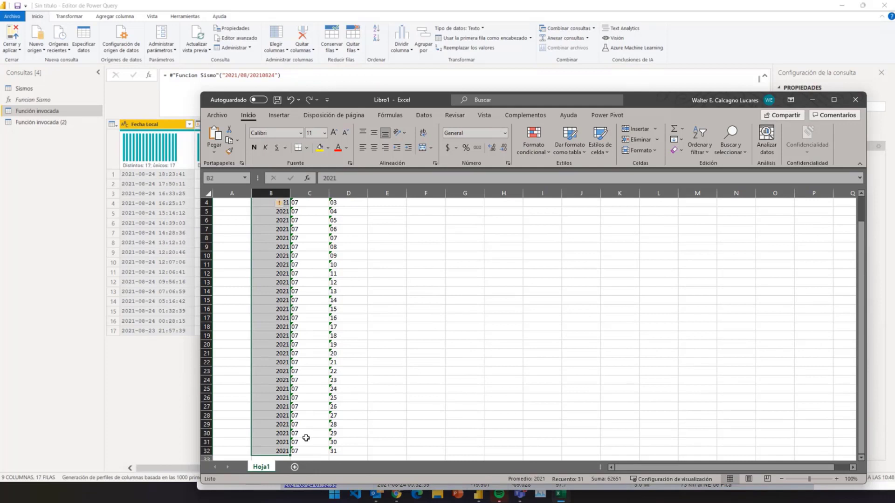
# Select cell E2 and autofit the widths of columns B, C and D to their contents.
pyautogui.press('Right')
pyautogui.press('Right')
pyautogui.press('Right')
pyautogui.press('Right')
pyautogui.press('Left')
pyautogui.press('Up')
pyautogui.press('Down')
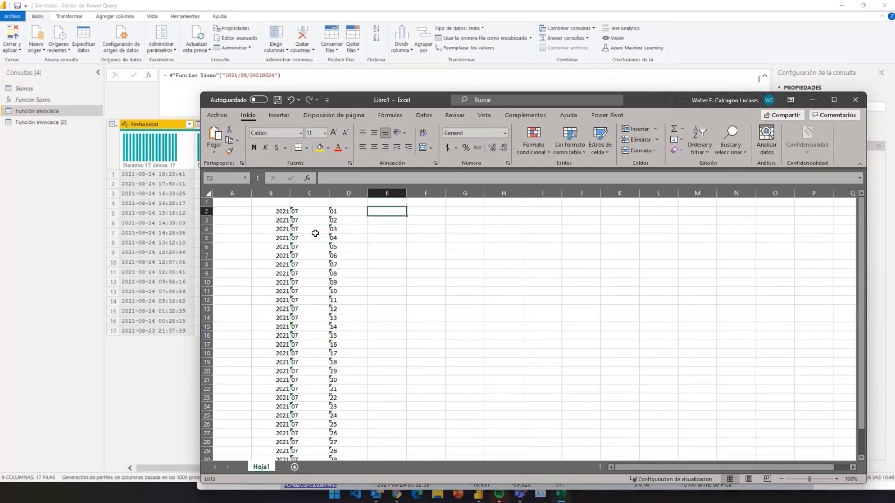
pyautogui.doubleClick(329, 193)
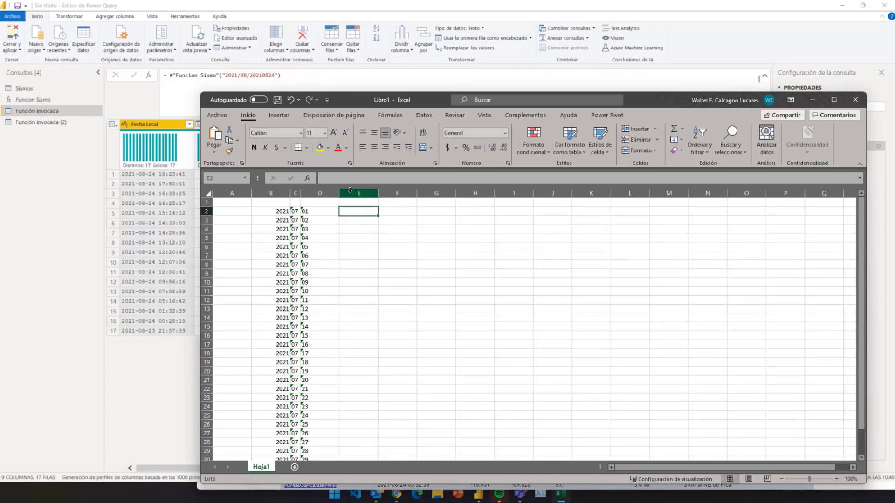
pyautogui.doubleClick(341, 192)
pyautogui.doubleClick(290, 193)
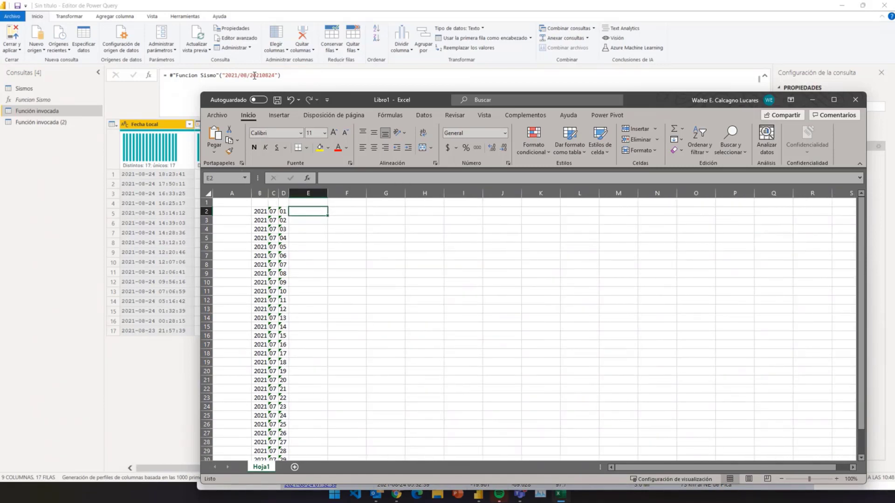
# Check the date format of the function's argument in Power Query and begin Excel cell E2's formula with =B2&/&C2&/&.
pyautogui.click(274, 75)
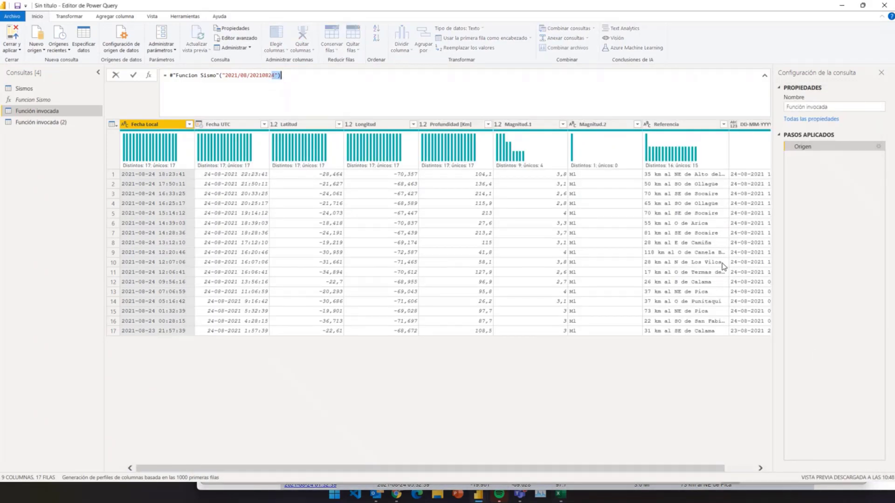
pyautogui.click(560, 494)
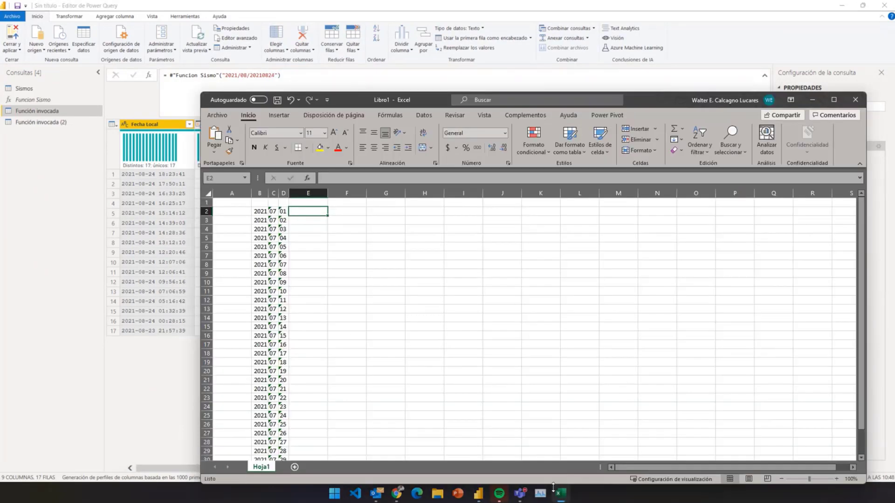
pyautogui.write('=')
pyautogui.press('Left')
pyautogui.press('Left')
pyautogui.press('Left')
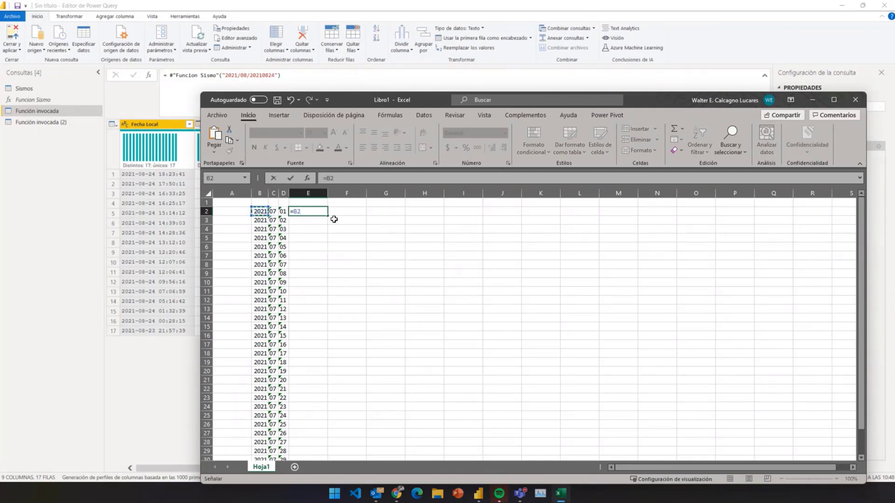
pyautogui.write('"')
pyautogui.write('&')
pyautogui.write('/')
pyautogui.write('&')
pyautogui.click(272, 211)
pyautogui.write('&')
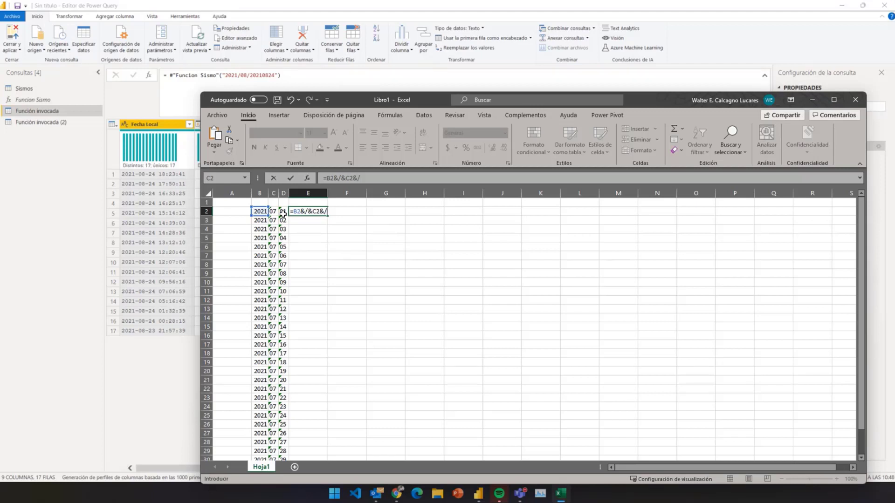
pyautogui.write('/&')
# Append B2&C2&D2 to E2's formula, try to enter it, and decline the suggested correction.
pyautogui.click(258, 212)
pyautogui.write('&')
pyautogui.click(275, 213)
pyautogui.write('&')
pyautogui.click(283, 212)
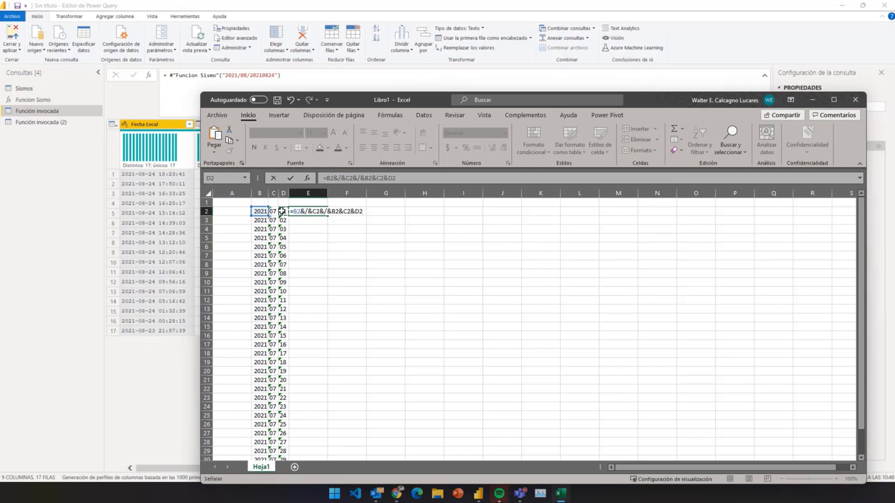
pyautogui.press('Return')
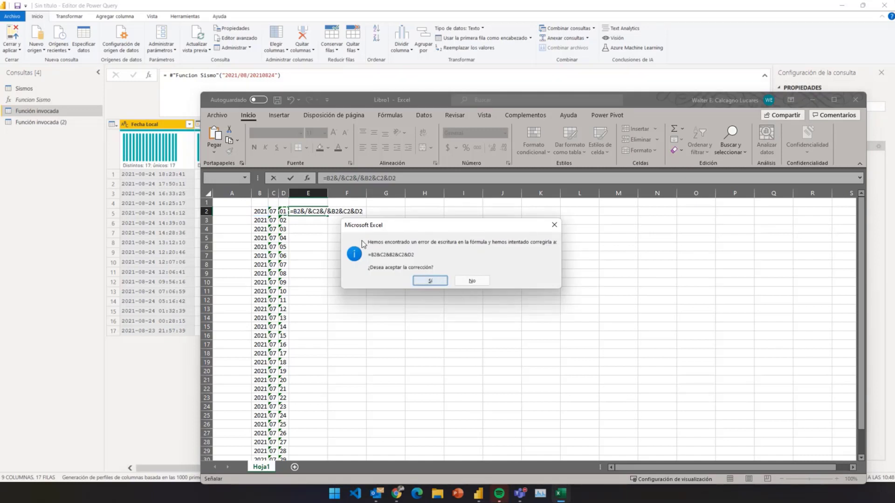
pyautogui.click(472, 281)
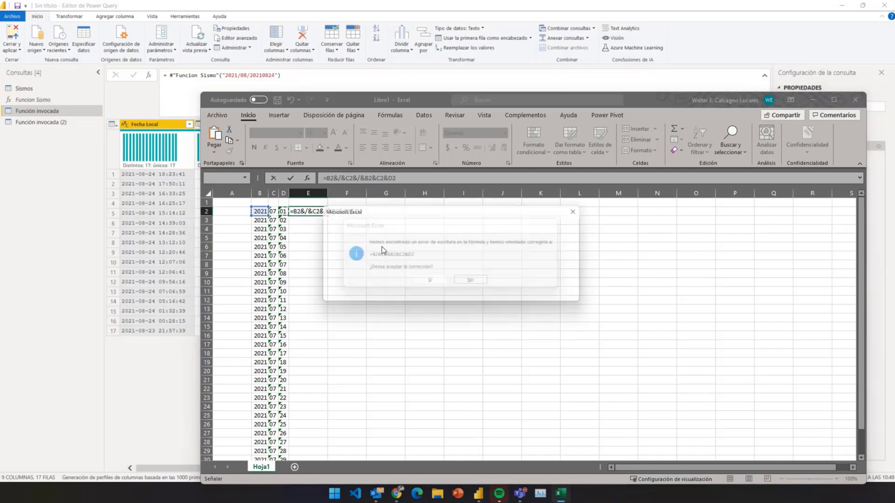
pyautogui.click(429, 295)
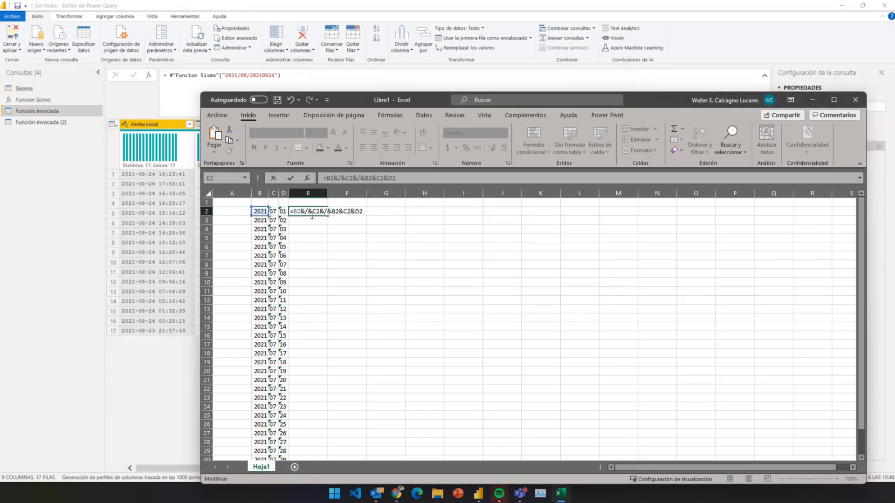
# Put both slashes in quotes so E2's formula reads =B2&"/"&C2&"/"&B2&C2&D2, and enter it.
pyautogui.write('"')
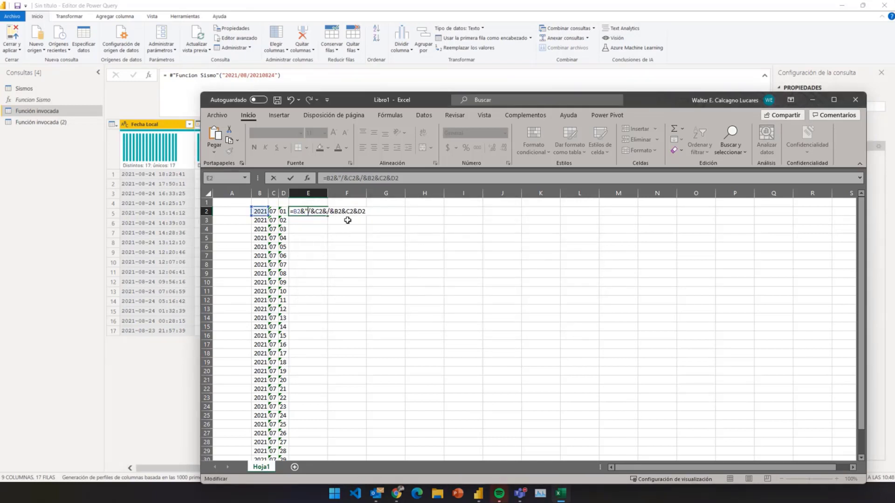
pyautogui.write('"')
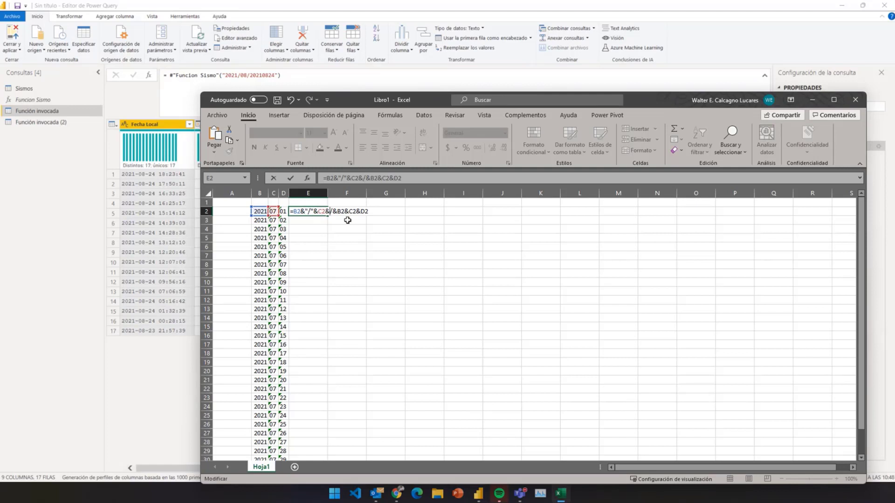
pyautogui.write('"')
pyautogui.write('"')
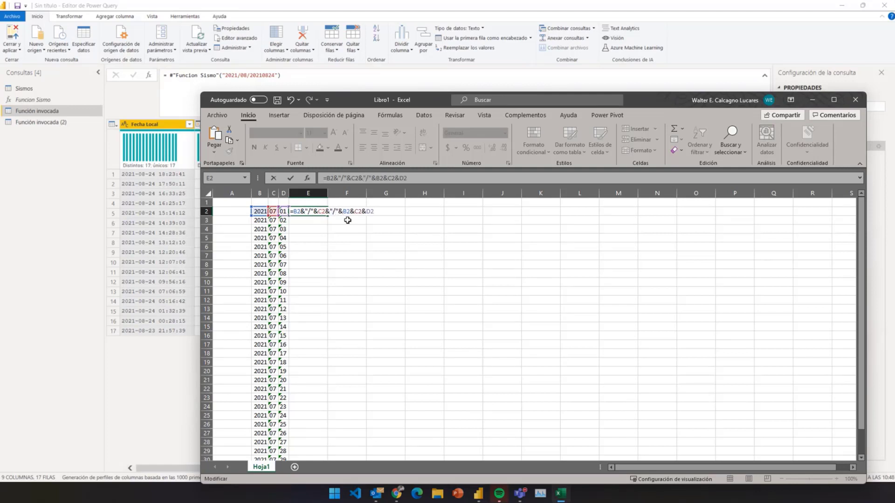
pyautogui.press('Return')
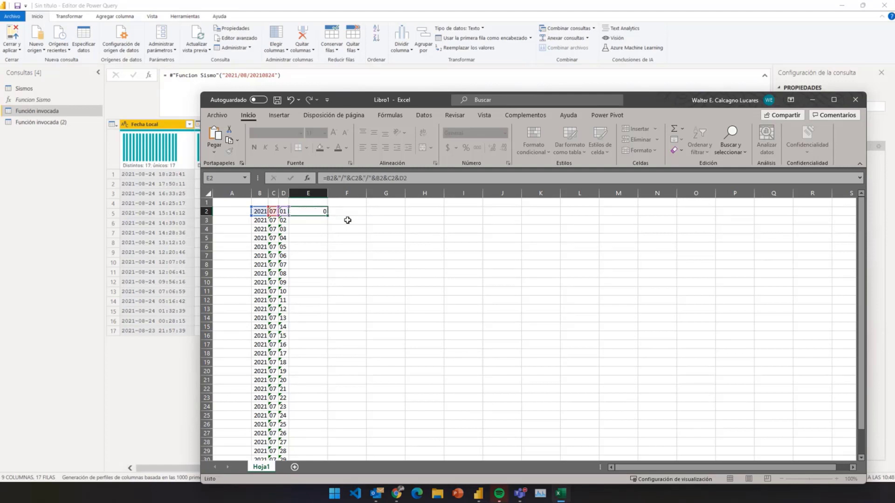
# Widen column E and fill the E2 formula down to row 32.
pyautogui.press('Up')
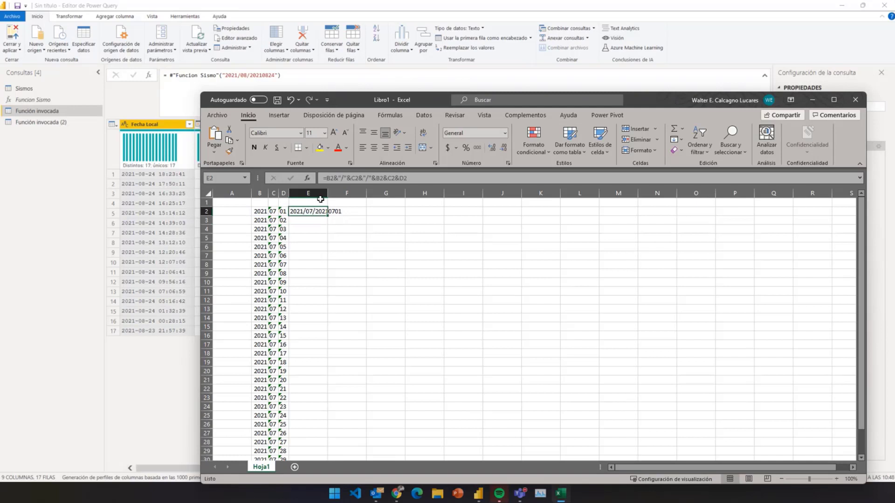
pyautogui.moveTo(330, 192); pyautogui.dragTo(364, 191)
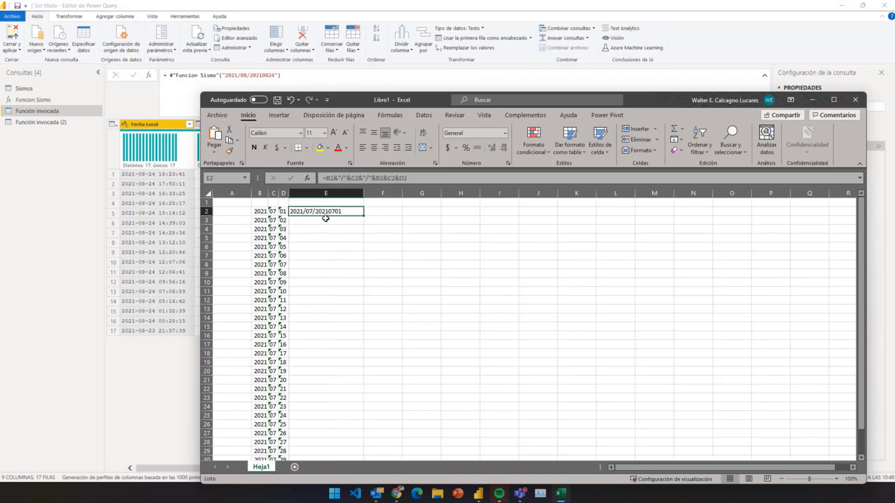
pyautogui.doubleClick(365, 216)
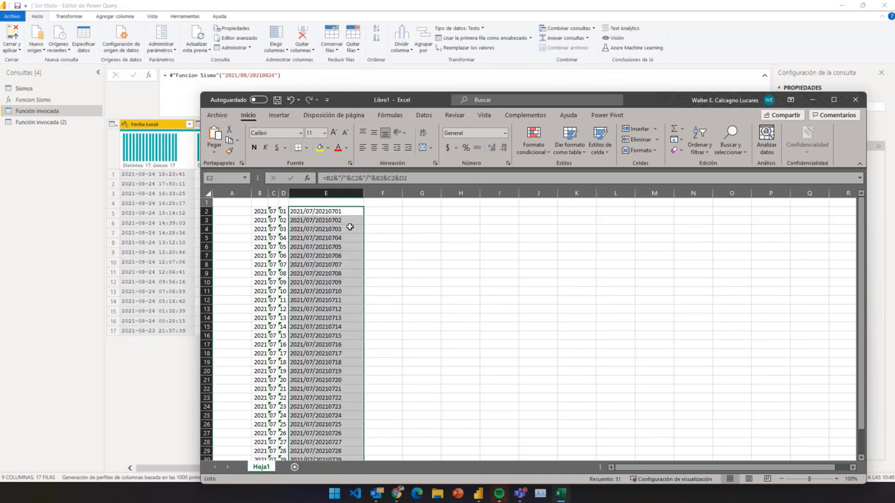
pyautogui.scroll(-4, 350, 227)
pyautogui.scroll(4, 349, 229)
# Copy the date strings in E2:E32 into a new manually entered table in Power Query, undoing the promotion of the first row to headers.
pyautogui.hotkey('ctrl', 'c')
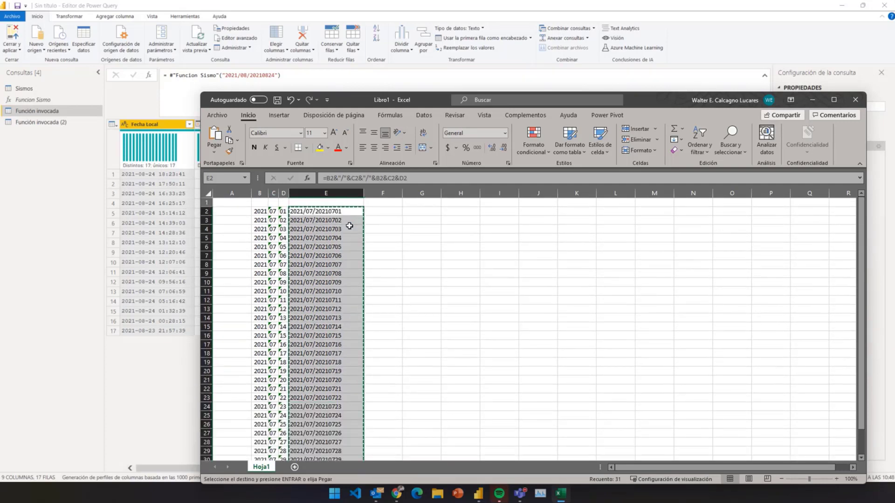
pyautogui.click(47, 210)
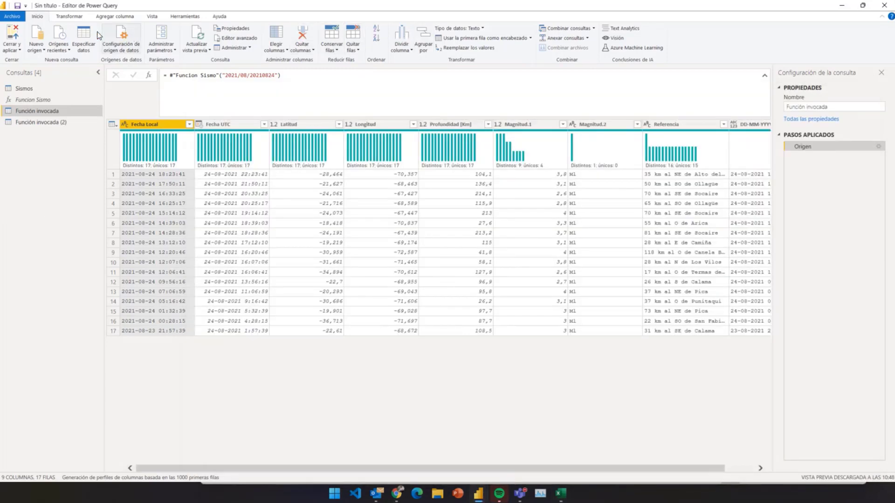
pyautogui.click(84, 40)
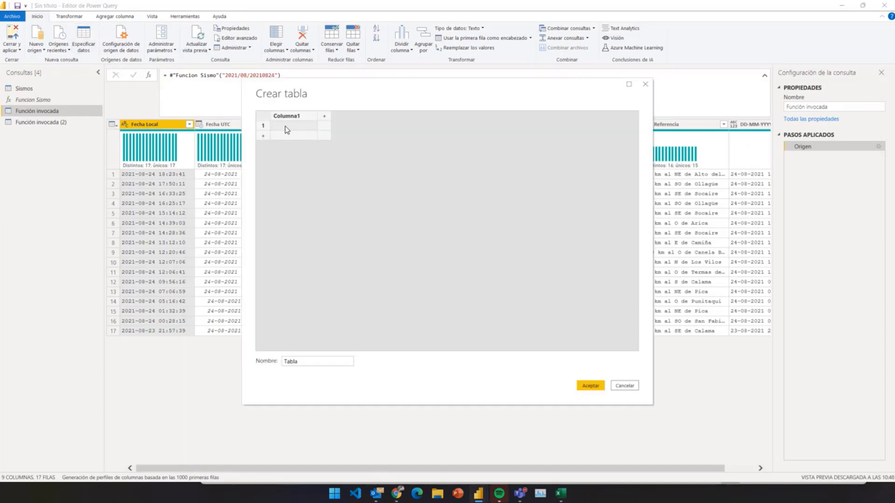
pyautogui.click(286, 126)
pyautogui.hotkey('ctrl', 'v')
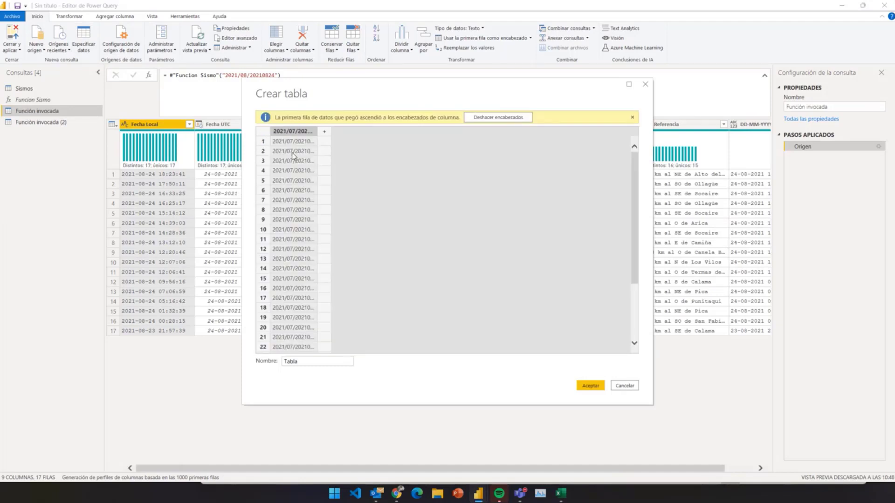
pyautogui.click(488, 119)
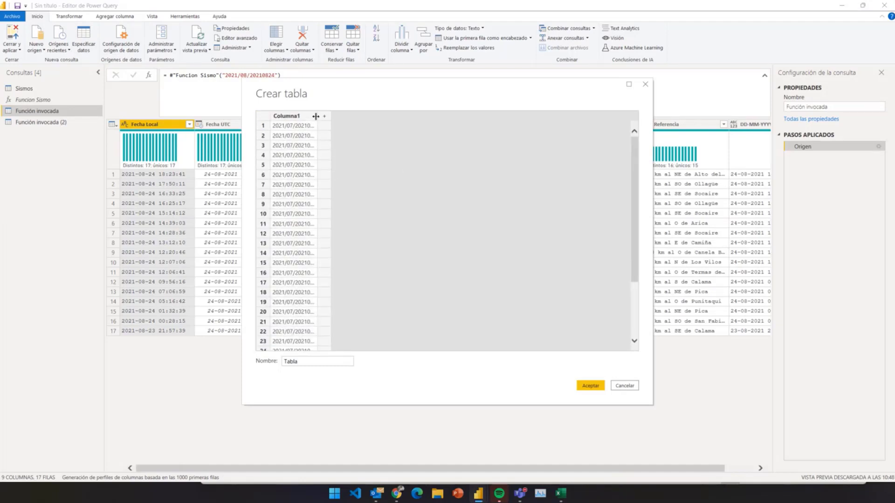
# Widen the new table's column to show the full date strings and rename it Fechasismo.
pyautogui.moveTo(317, 140); pyautogui.dragTo(339, 137)
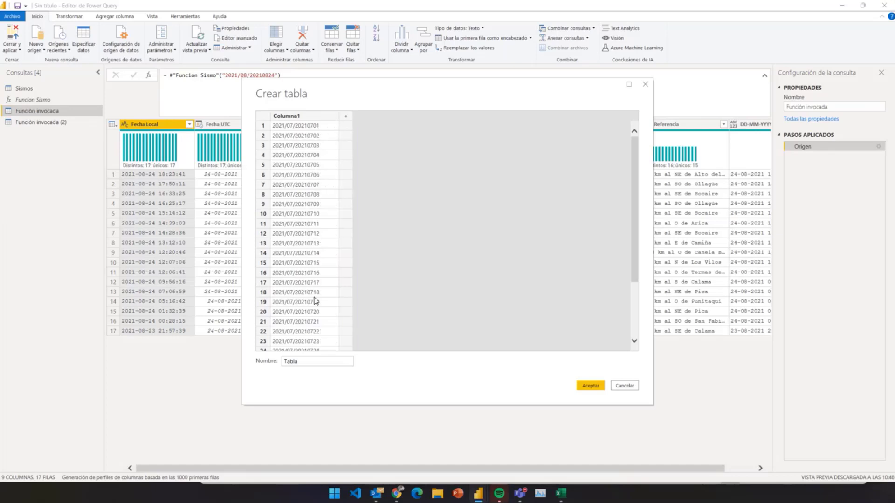
pyautogui.scroll(-3, 314, 302)
pyautogui.scroll(3, 314, 302)
pyautogui.doubleClick(296, 116)
pyautogui.write('F')
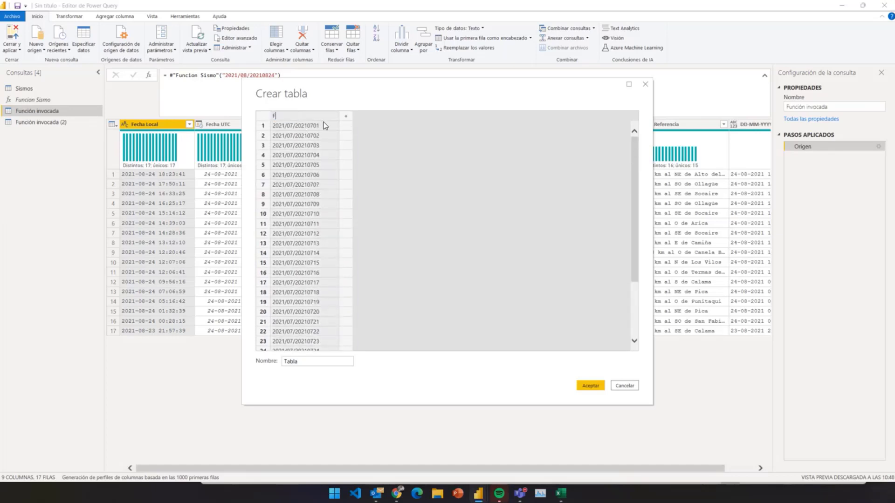
pyautogui.write('echasismo')
# Name the new table SismosJulio and create it.
pyautogui.doubleClick(334, 361)
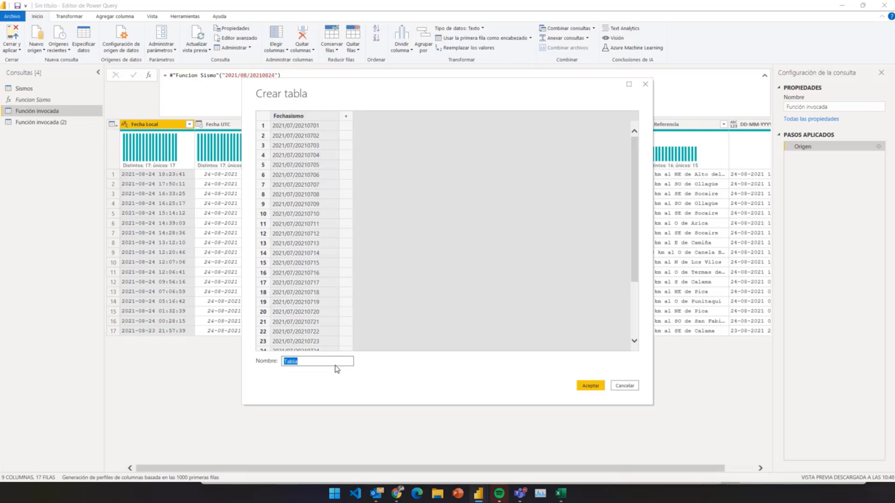
pyautogui.write('osJulio')
pyautogui.press('Delete')
pyautogui.write('S')
pyautogui.click(598, 387)
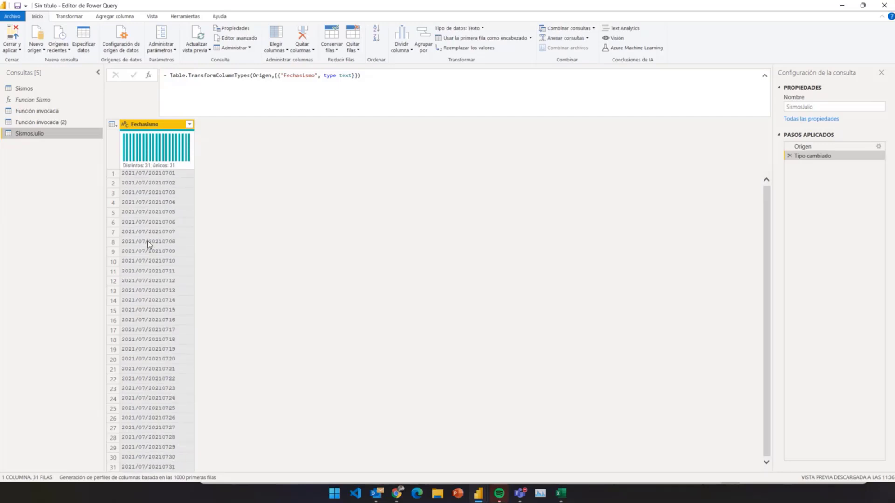
# Add a column named funcionaplicada to SismosJulio that invokes the Funcion Sismo function with the Fechasismo column as its argument.
pyautogui.moveTo(164, 152)
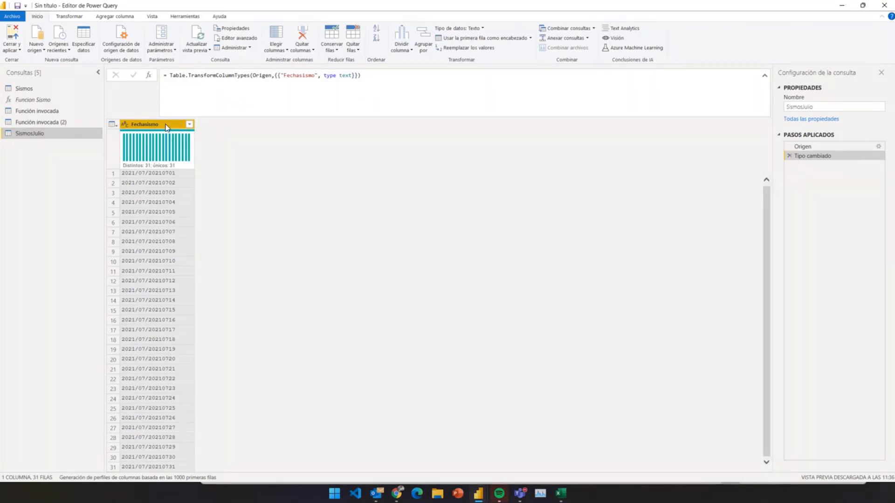
pyautogui.click(125, 17)
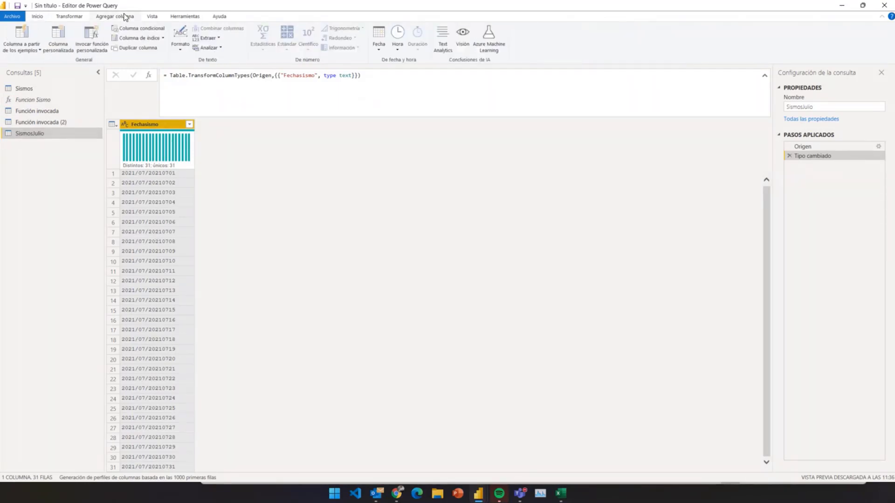
pyautogui.click(96, 38)
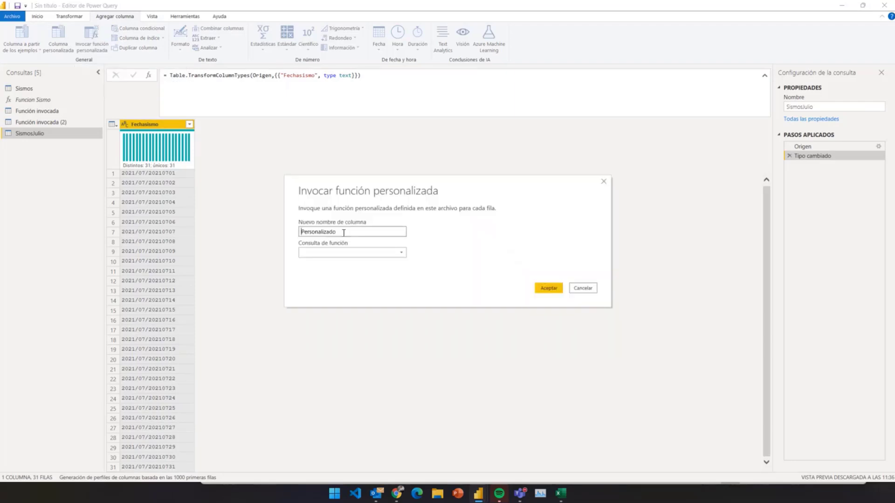
pyautogui.doubleClick(343, 232)
pyautogui.write('funcion')
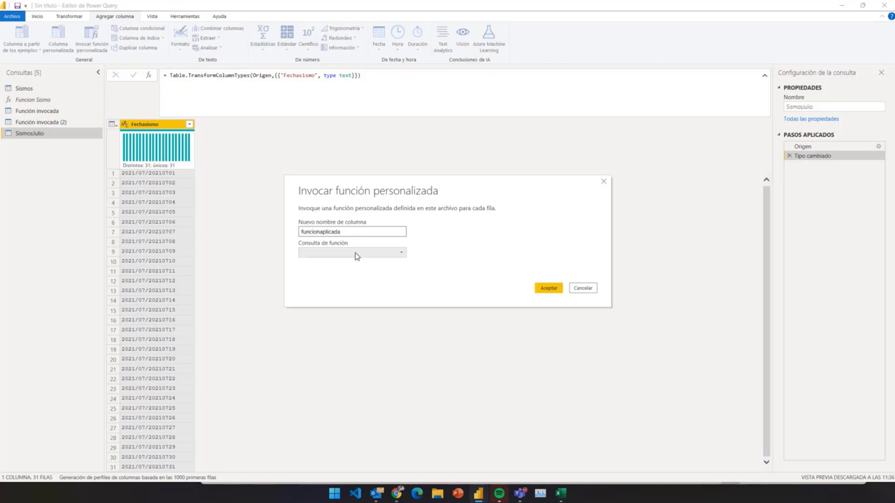
pyautogui.click(355, 252)
pyautogui.click(356, 264)
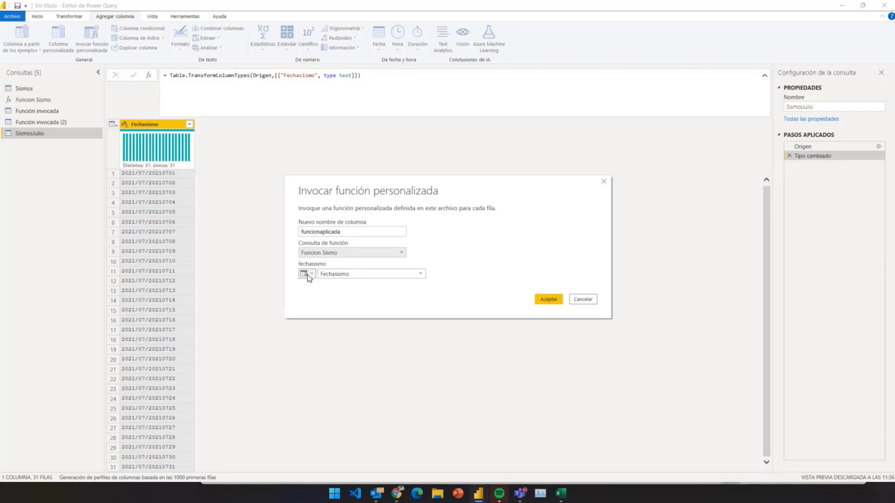
pyautogui.click(548, 299)
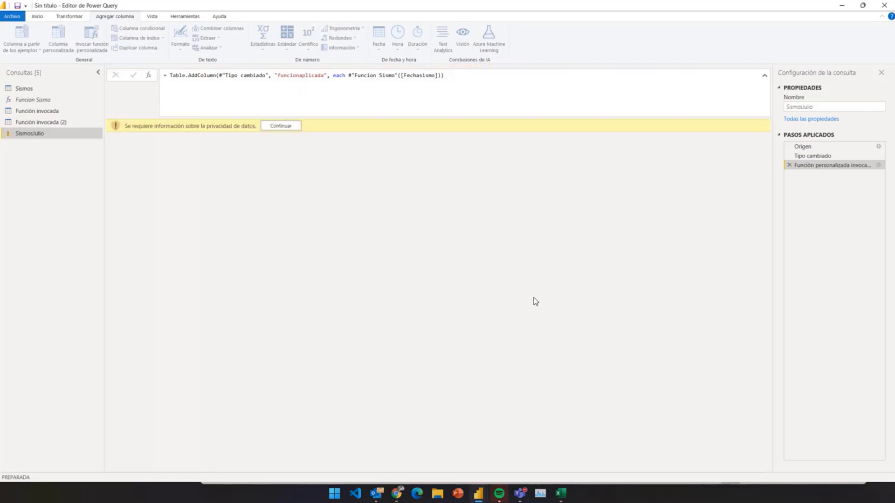
# Set the file to ignore privacy level checks for the sismologia.cl sources and save the setting.
pyautogui.click(275, 127)
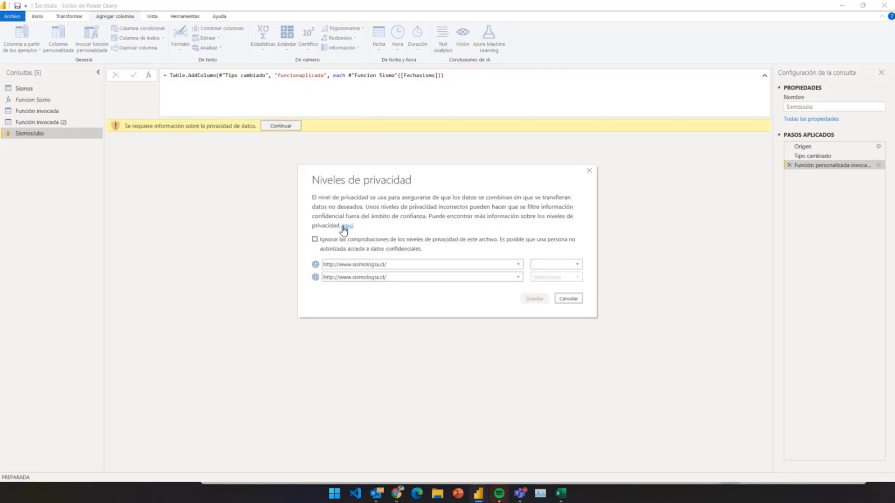
pyautogui.click(323, 241)
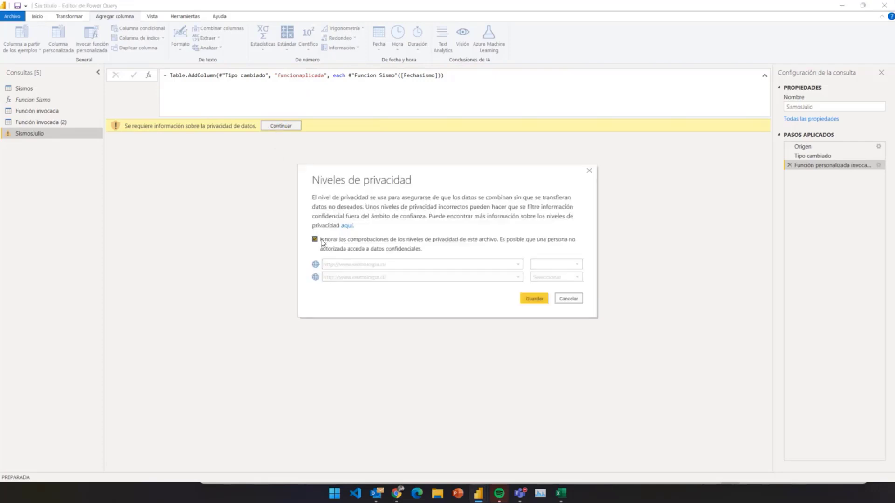
pyautogui.click(543, 300)
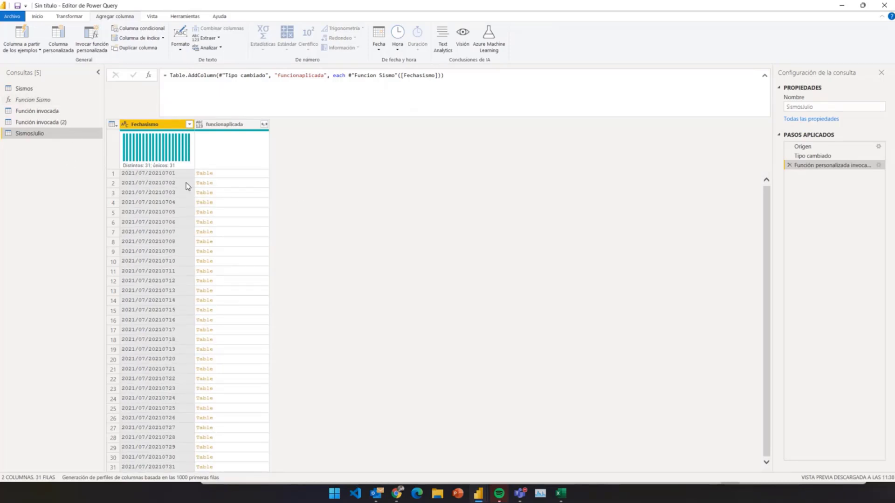
# Preview the nested funcionaplicada tables for the first three dates, 2021/07/20210701 to 2021/07/20210703.
pyautogui.click(237, 176)
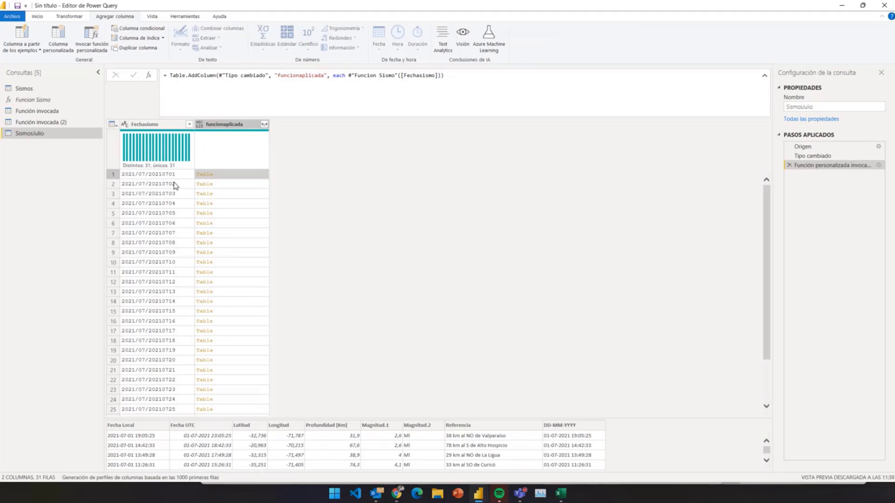
pyautogui.click(223, 186)
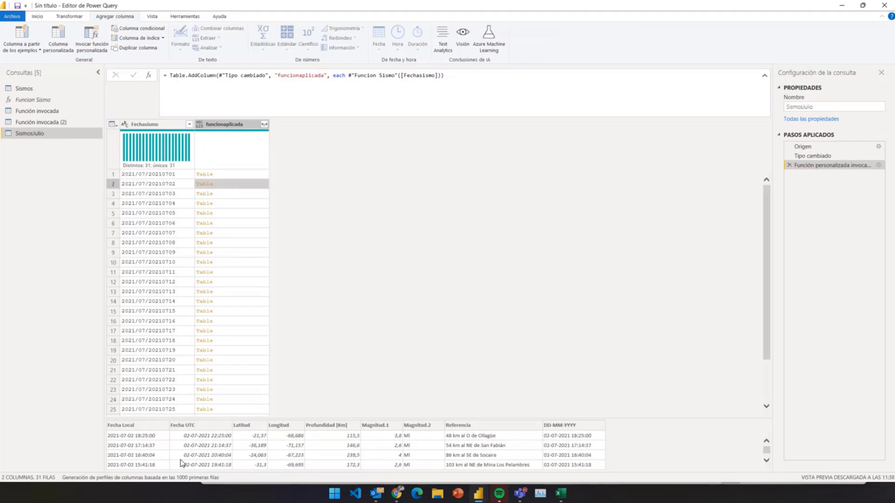
pyautogui.click(245, 192)
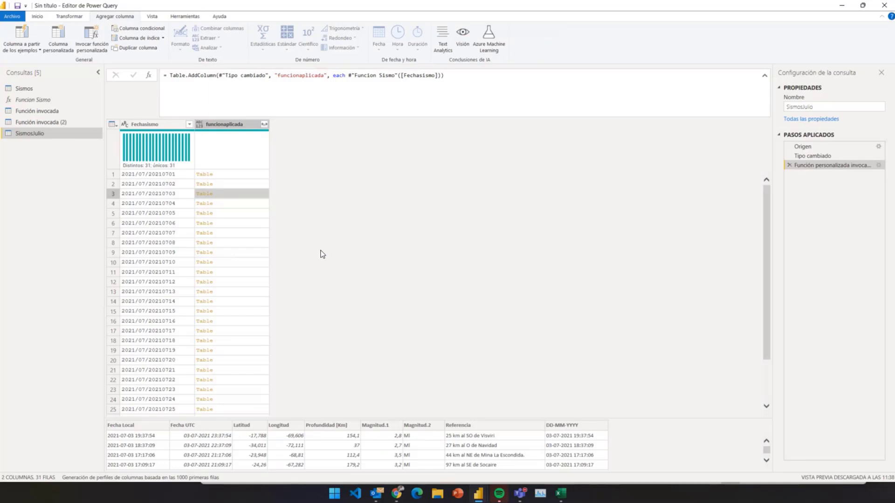
# Expand the funcionaplicada column into all its fields without using the original column name as a prefix.
pyautogui.click(265, 125)
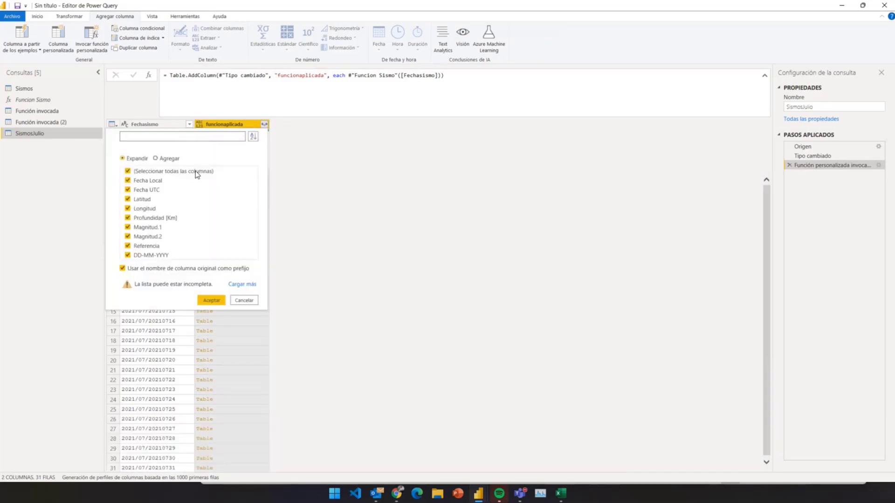
pyautogui.click(164, 271)
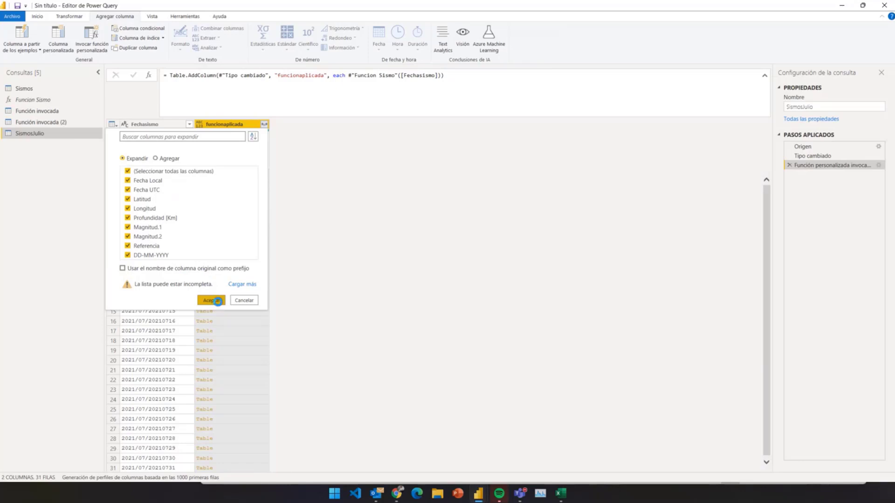
pyautogui.click(211, 300)
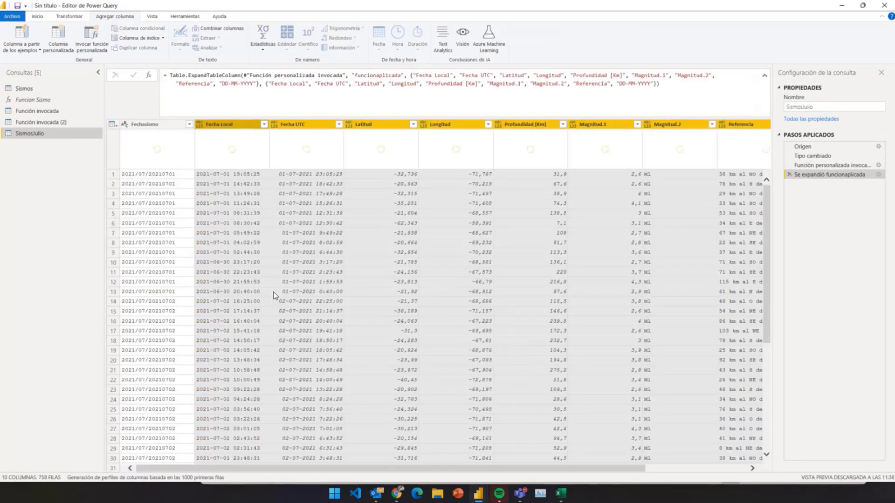
# Look through the expanded SismosJulio rows to check that earthquake data is present for successive July dates.
pyautogui.scroll(-15, 278, 286)
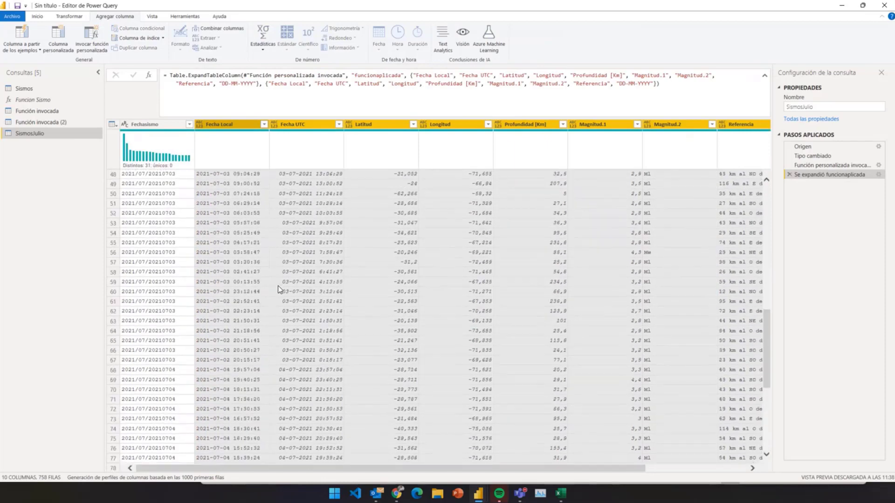
pyautogui.scroll(-20, 278, 286)
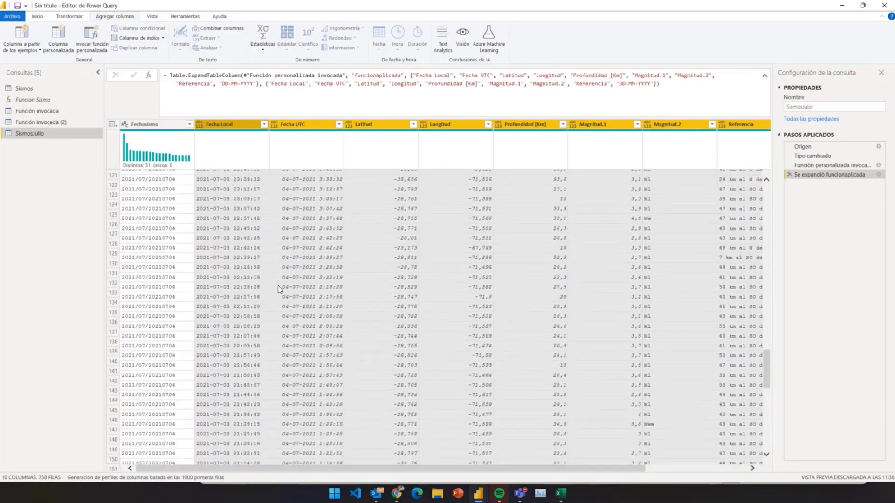
pyautogui.scroll(-20, 278, 287)
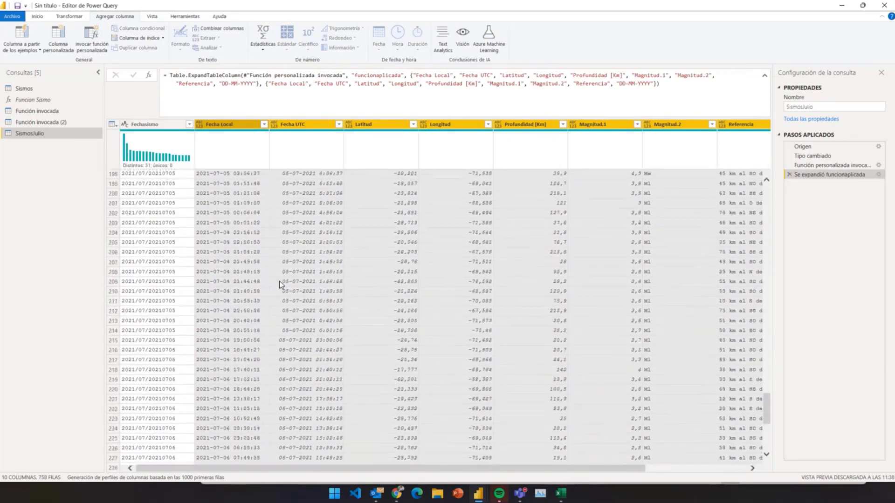
pyautogui.scroll(-6, 278, 284)
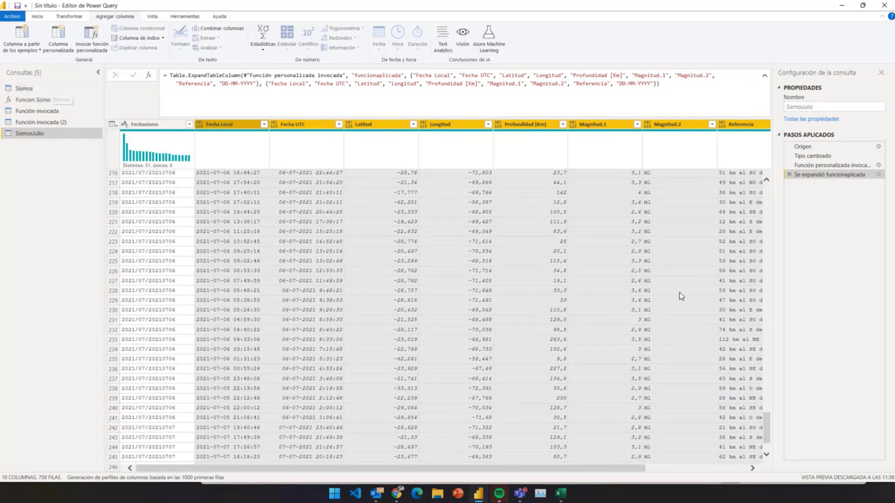
pyautogui.scroll(-9, 515, 258)
pyautogui.scroll(-20, 512, 264)
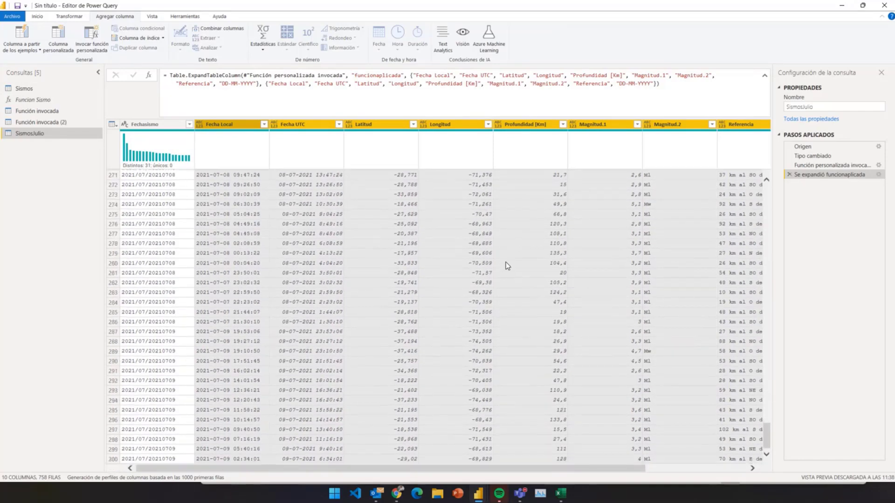
pyautogui.scroll(-4, 506, 264)
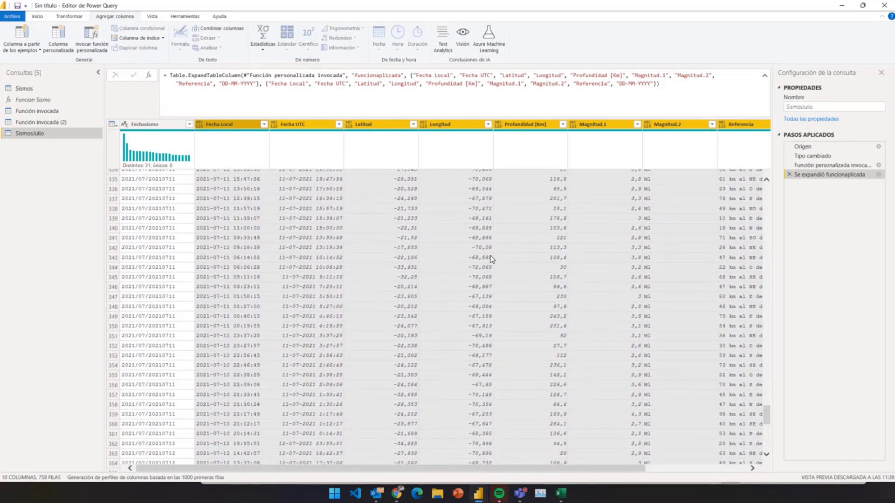
pyautogui.scroll(-5, 172, 224)
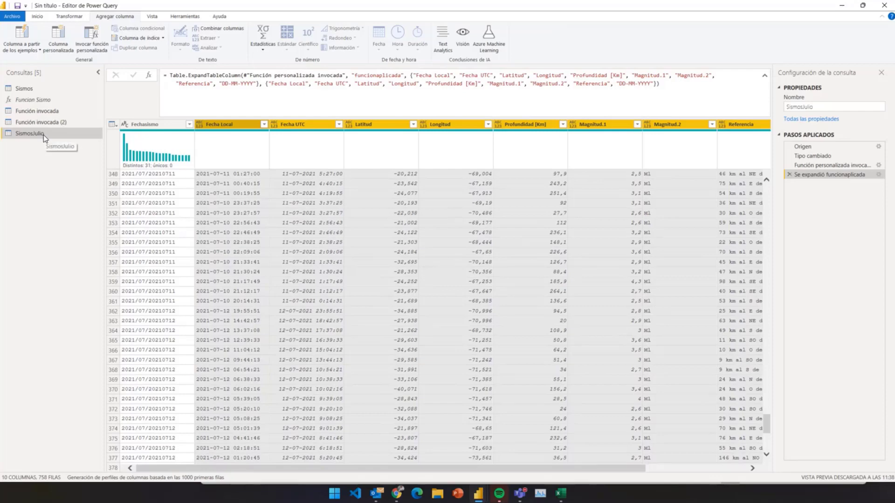
# Delete the two test queries Función invocada and Función invocada (2).
pyautogui.click(56, 112)
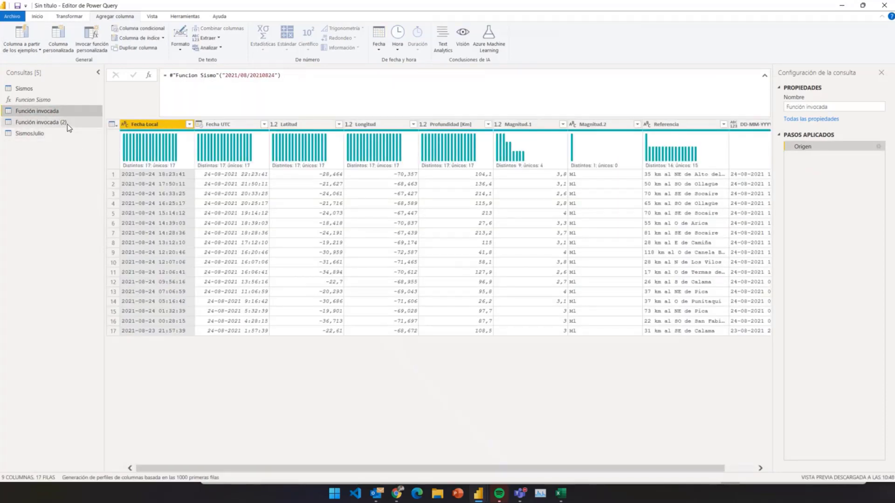
pyautogui.click(67, 123)
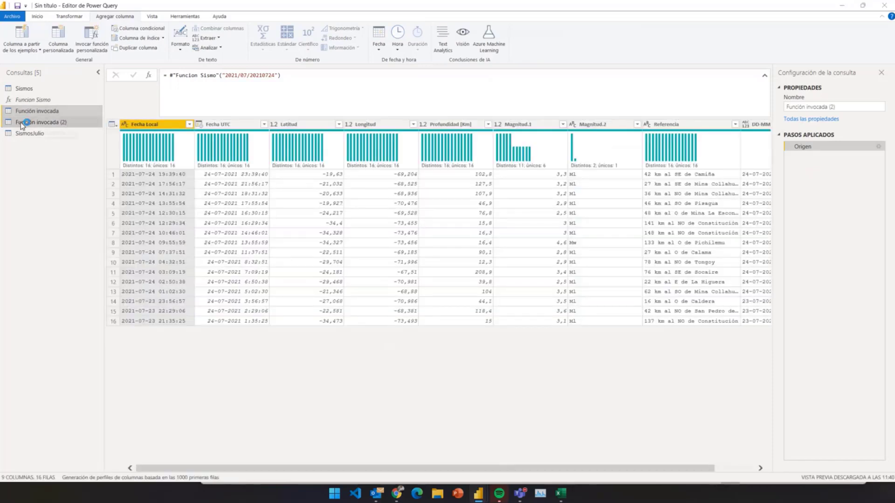
pyautogui.press('Delete')
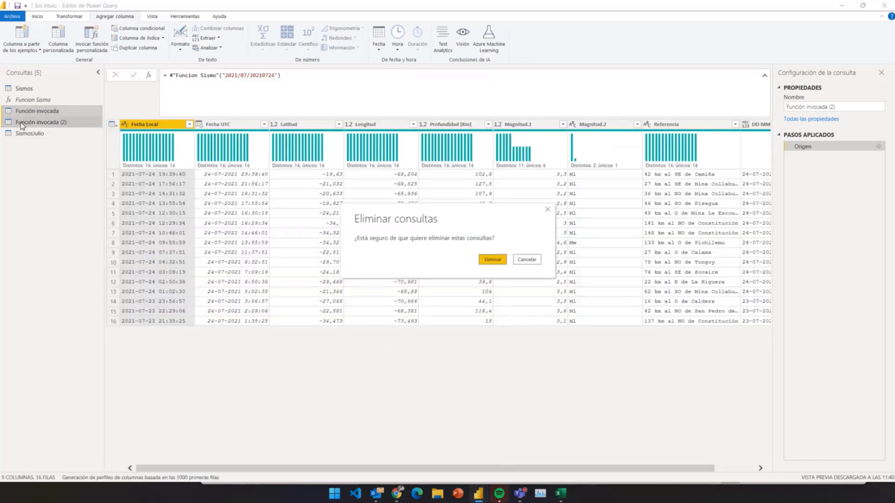
pyautogui.click(498, 261)
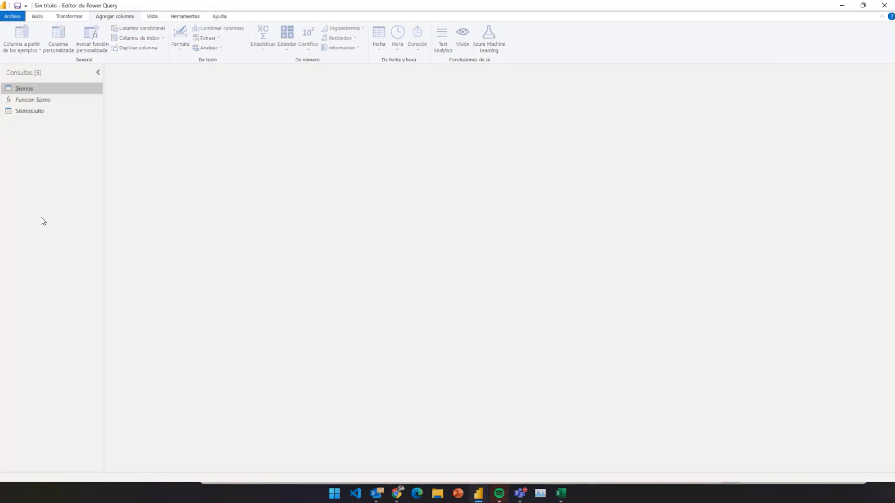
# Open the SismosJulio query and apply the query changes to the Power BI report.
pyautogui.click(49, 111)
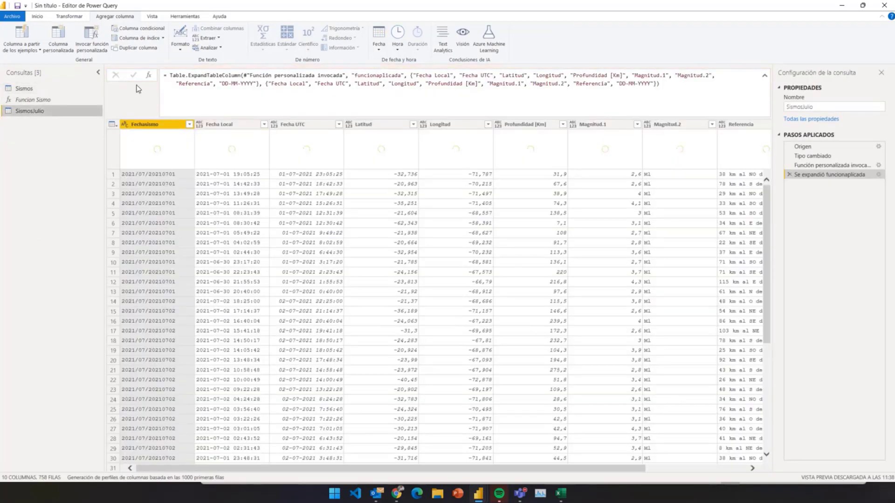
pyautogui.click(38, 16)
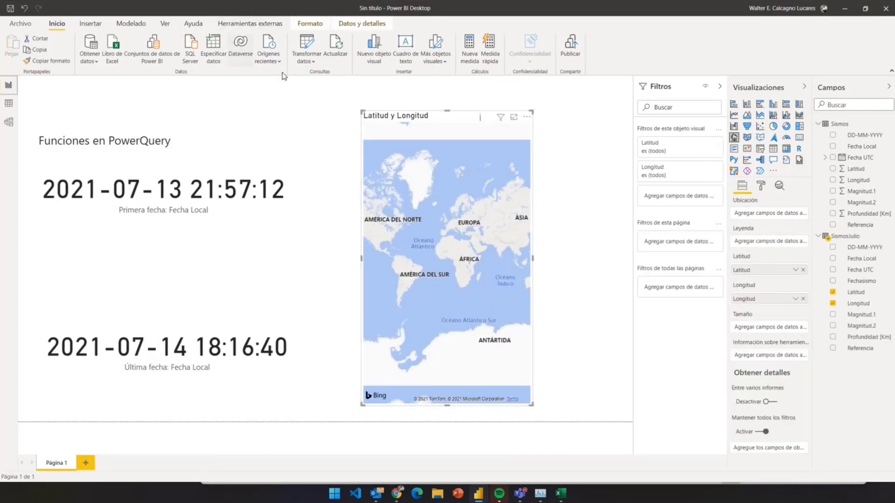
# Reopen the Power Query editor from the report and bring up the SismosJulio query.
pyautogui.click(307, 47)
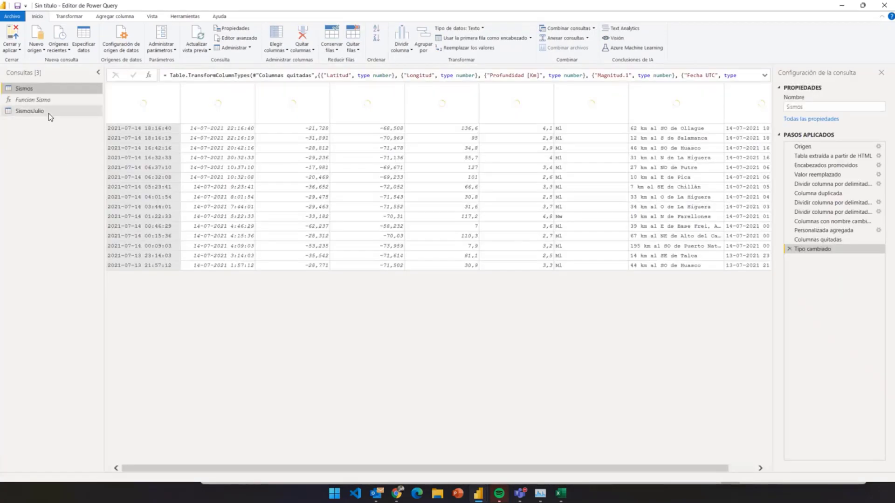
pyautogui.click(48, 112)
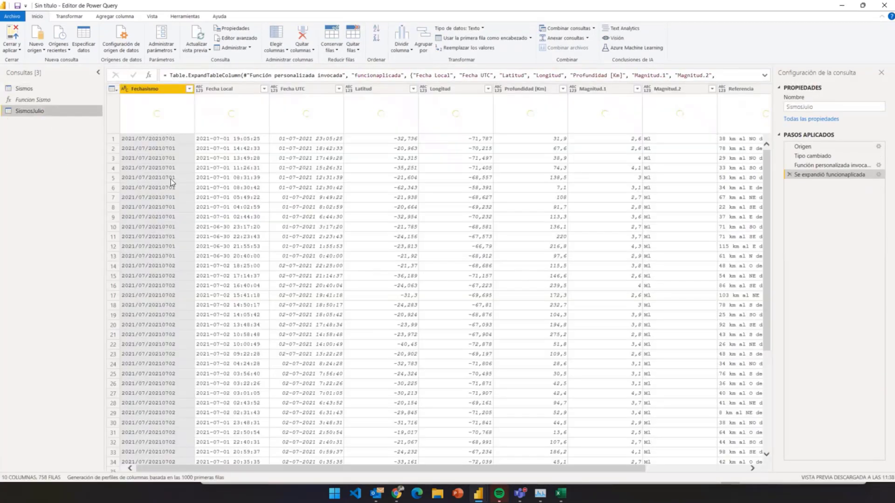